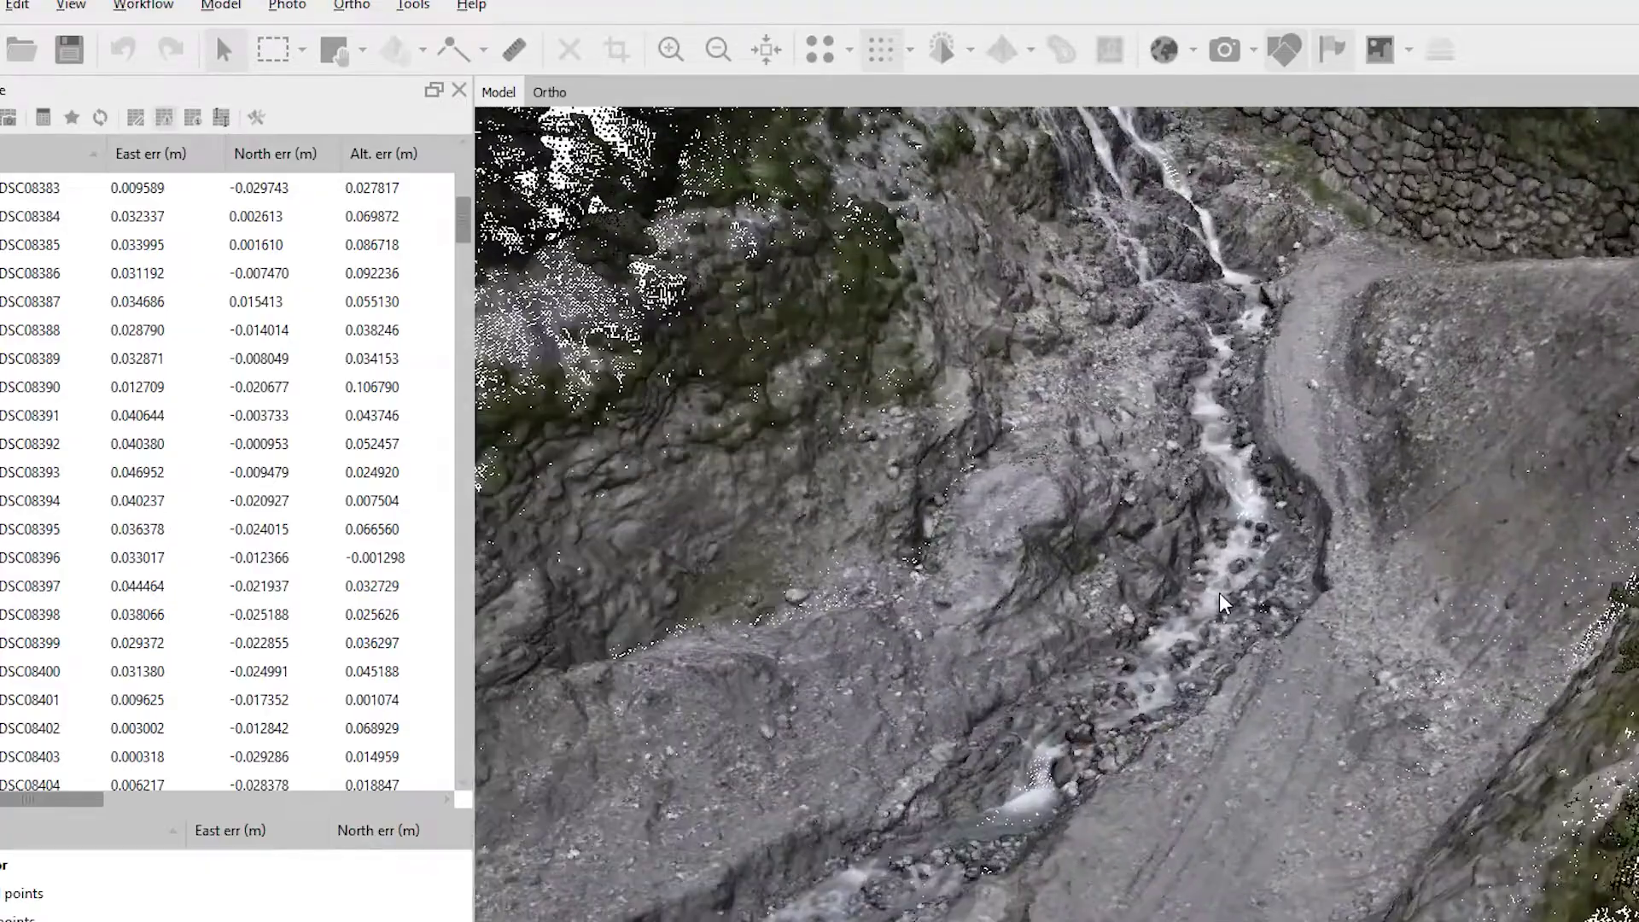
# Measure the height of the stone dam from its crest to the base between the two slots.
pyautogui.moveTo(1222, 603); pyautogui.dragTo(1613, 376)
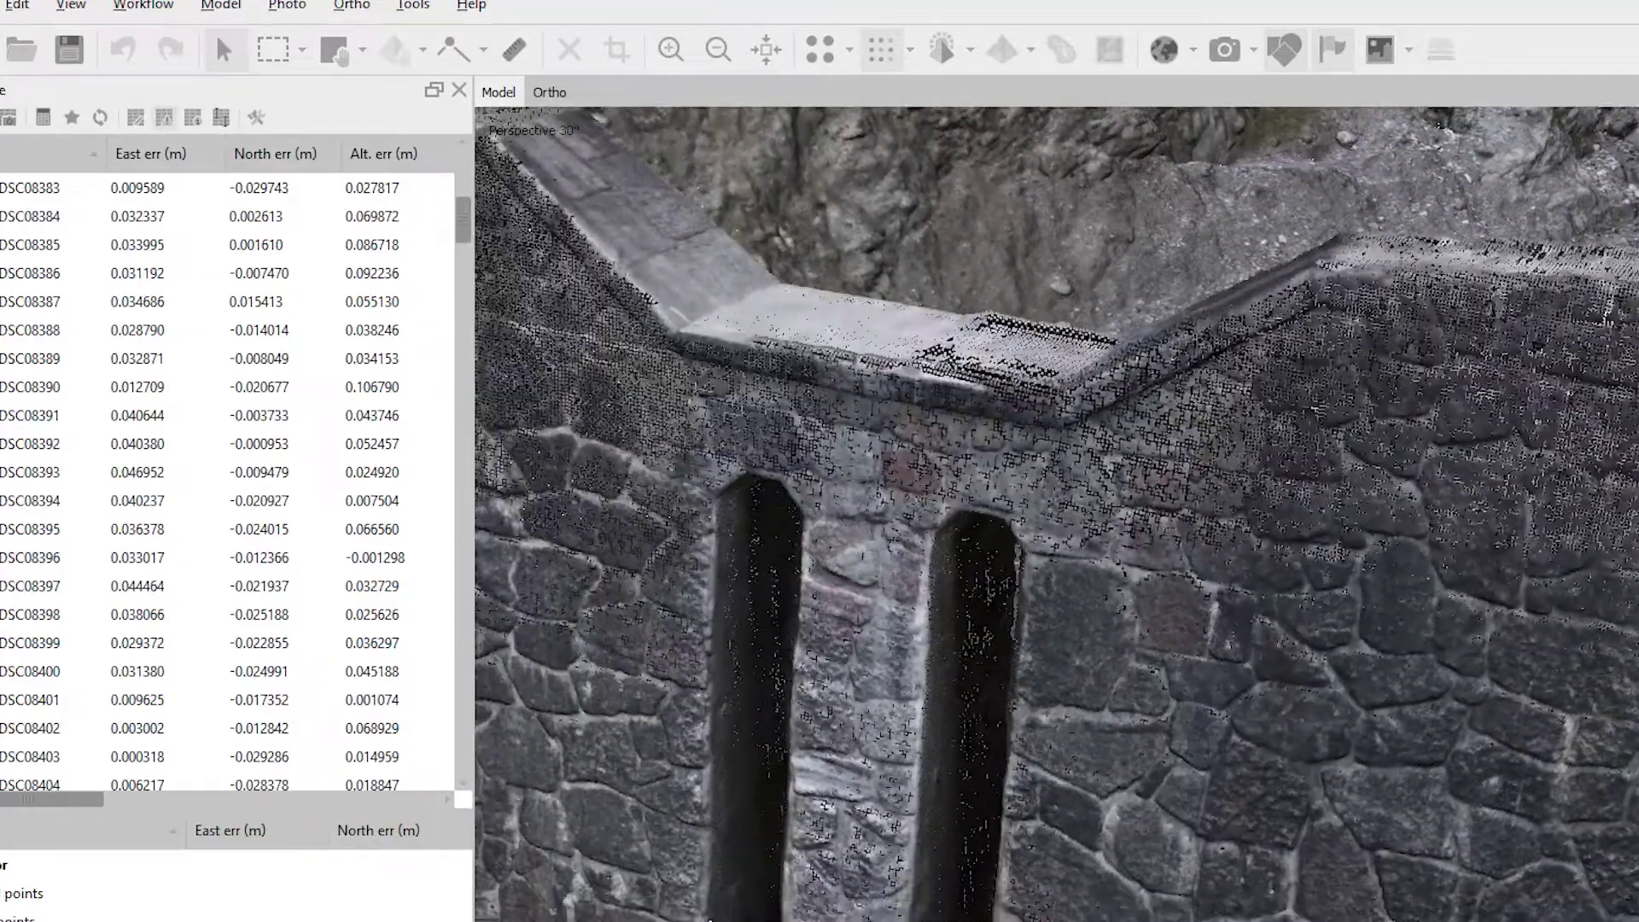
pyautogui.moveTo(1351, 618); pyautogui.dragTo(1478, 409)
pyautogui.scroll(-3, 1474, 405)
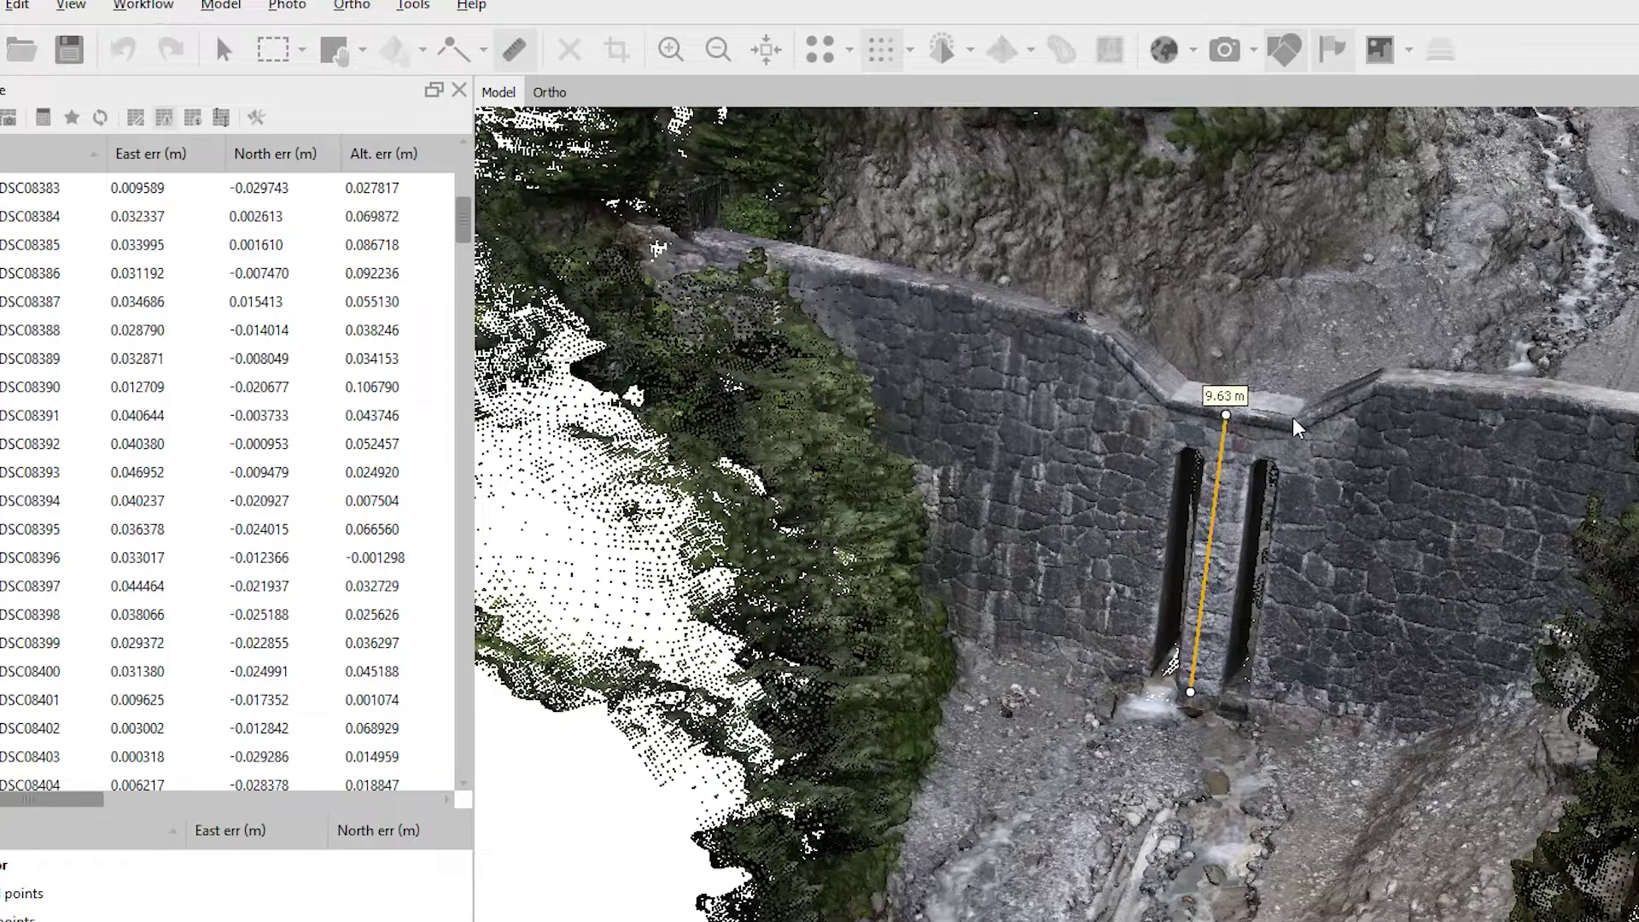
pyautogui.scroll(-1, 950, 277)
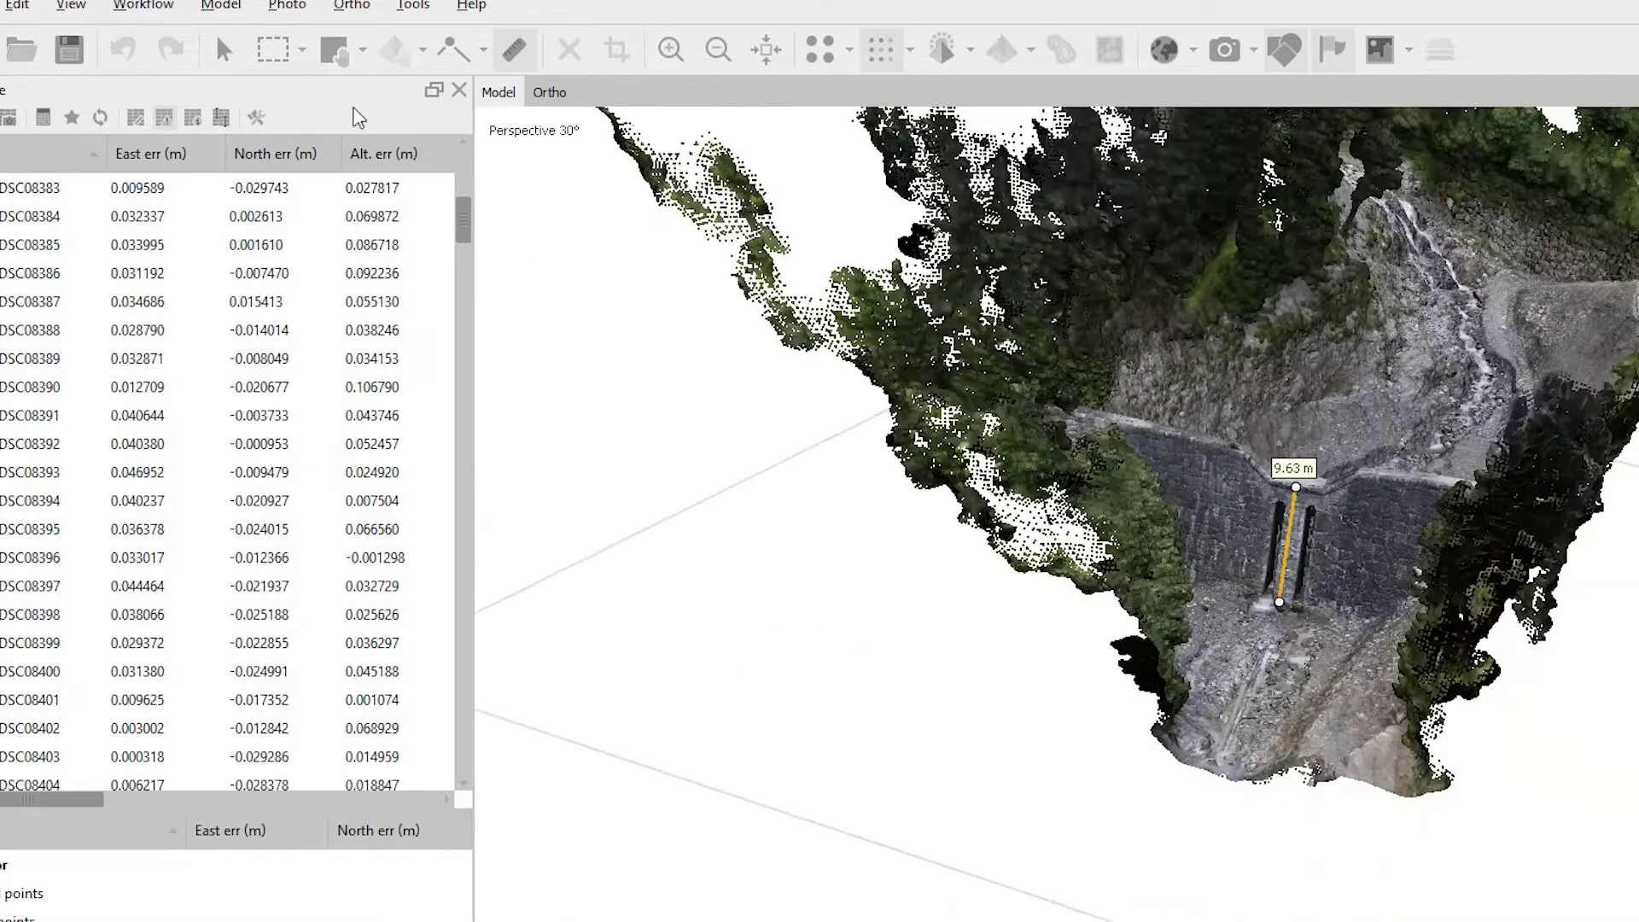
pyautogui.click(224, 54)
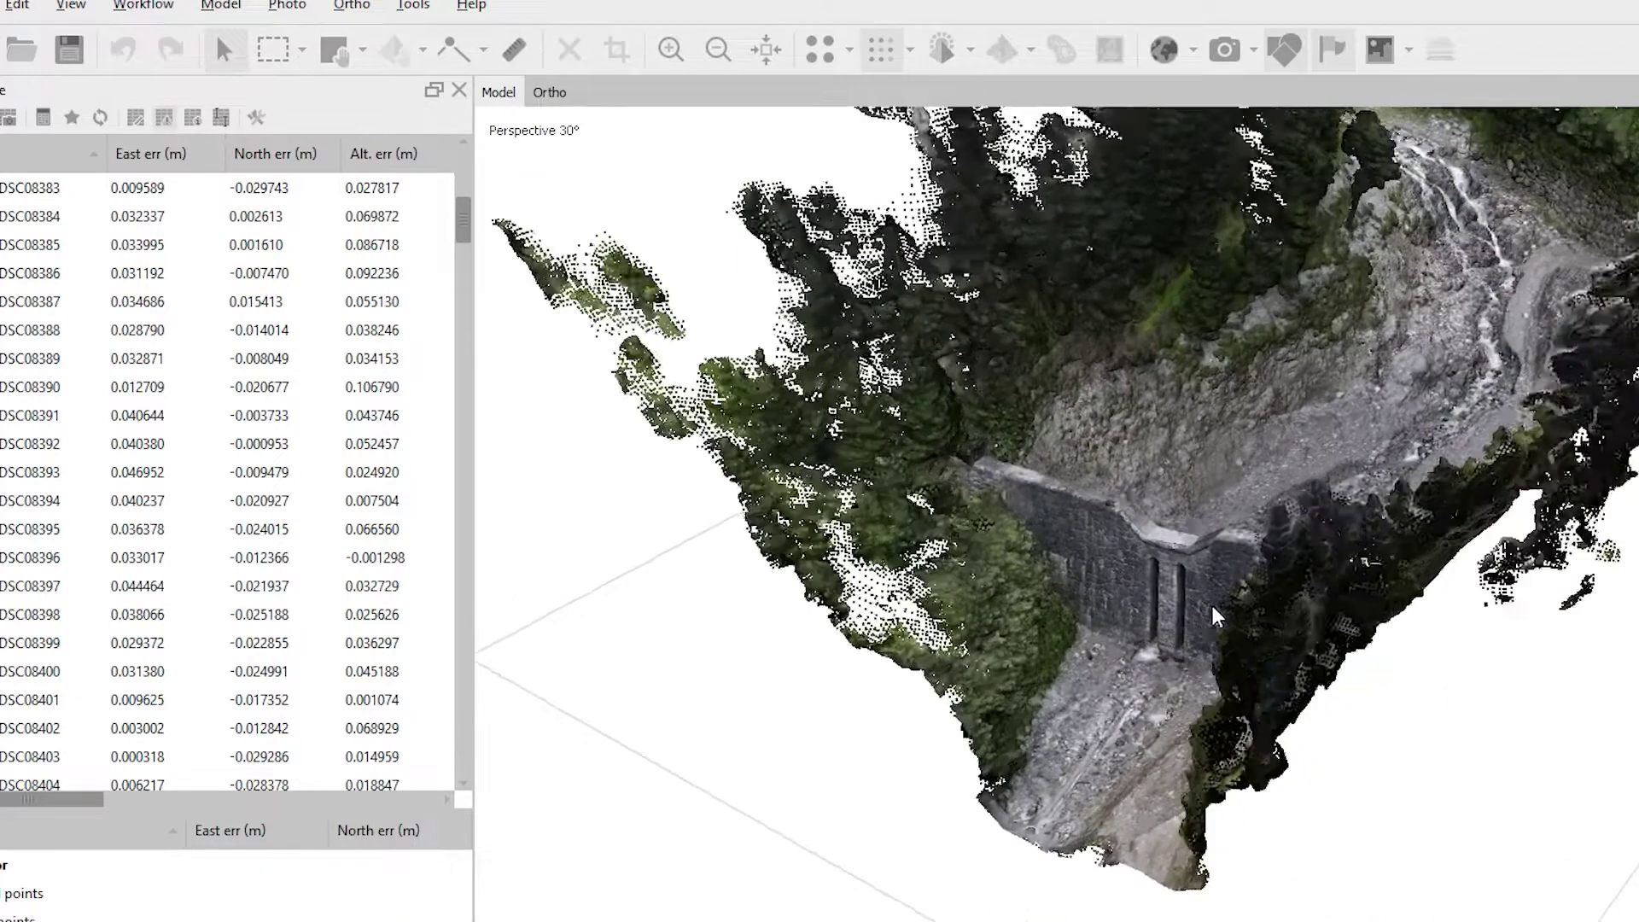
# Display the camera positions over the point cloud, inspect them along the gully and hide them again.
pyautogui.click(1223, 51)
pyautogui.scroll(6, 1275, 485)
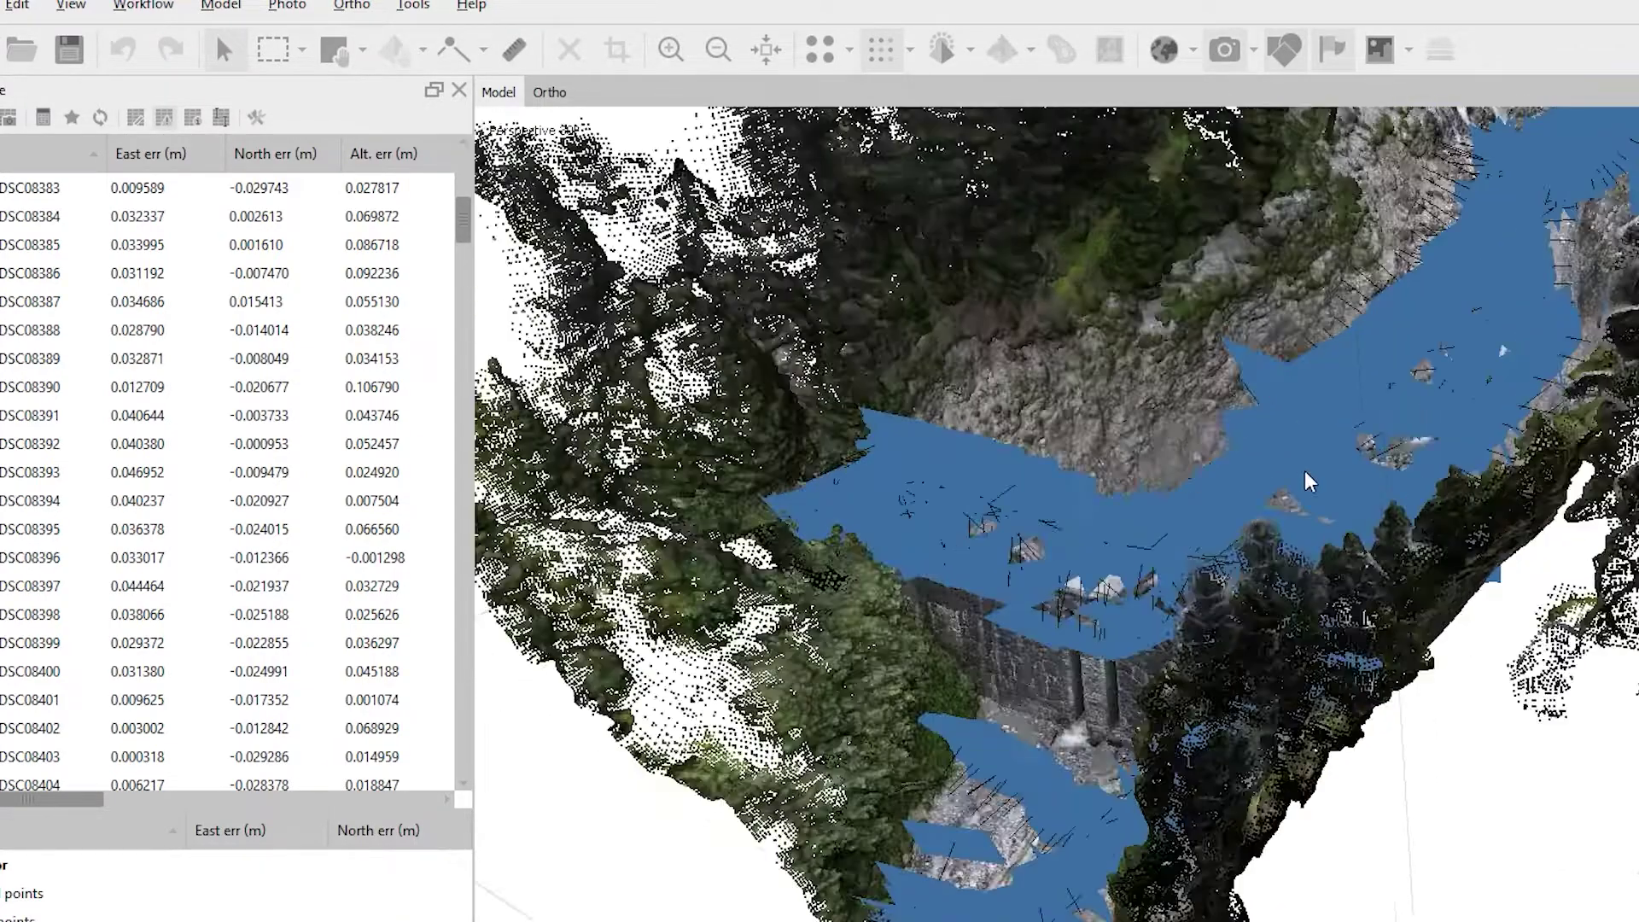
pyautogui.scroll(6, 1441, 495)
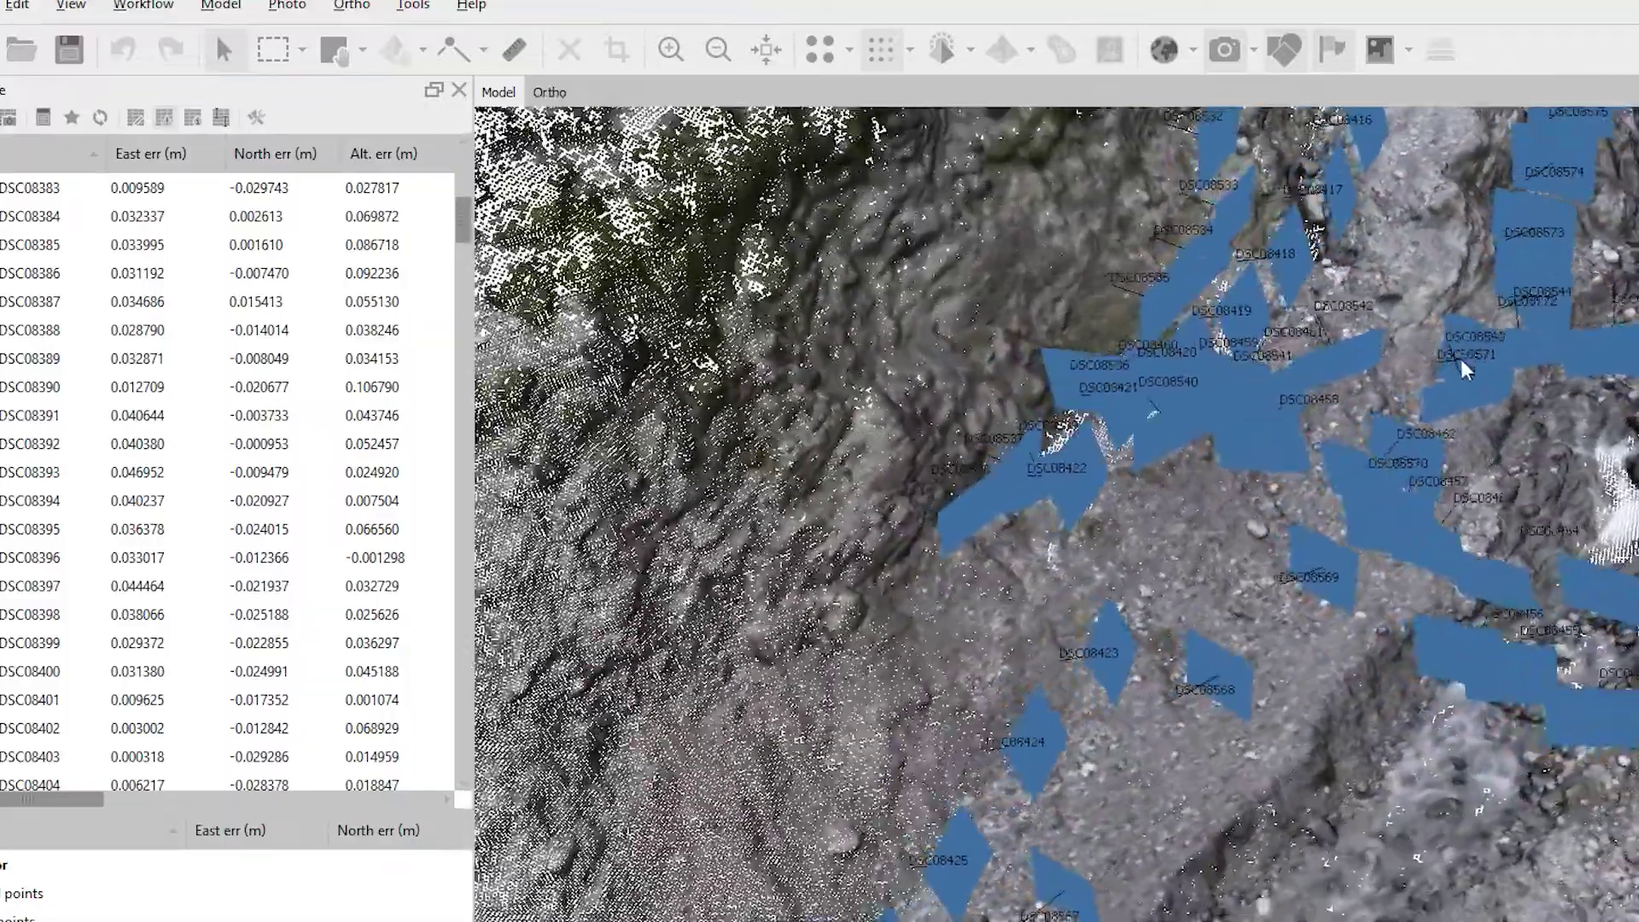
pyautogui.moveTo(1462, 367); pyautogui.dragTo(1372, 743, button='middle')
pyautogui.moveTo(1372, 743); pyautogui.dragTo(1125, 602)
pyautogui.click(1226, 51)
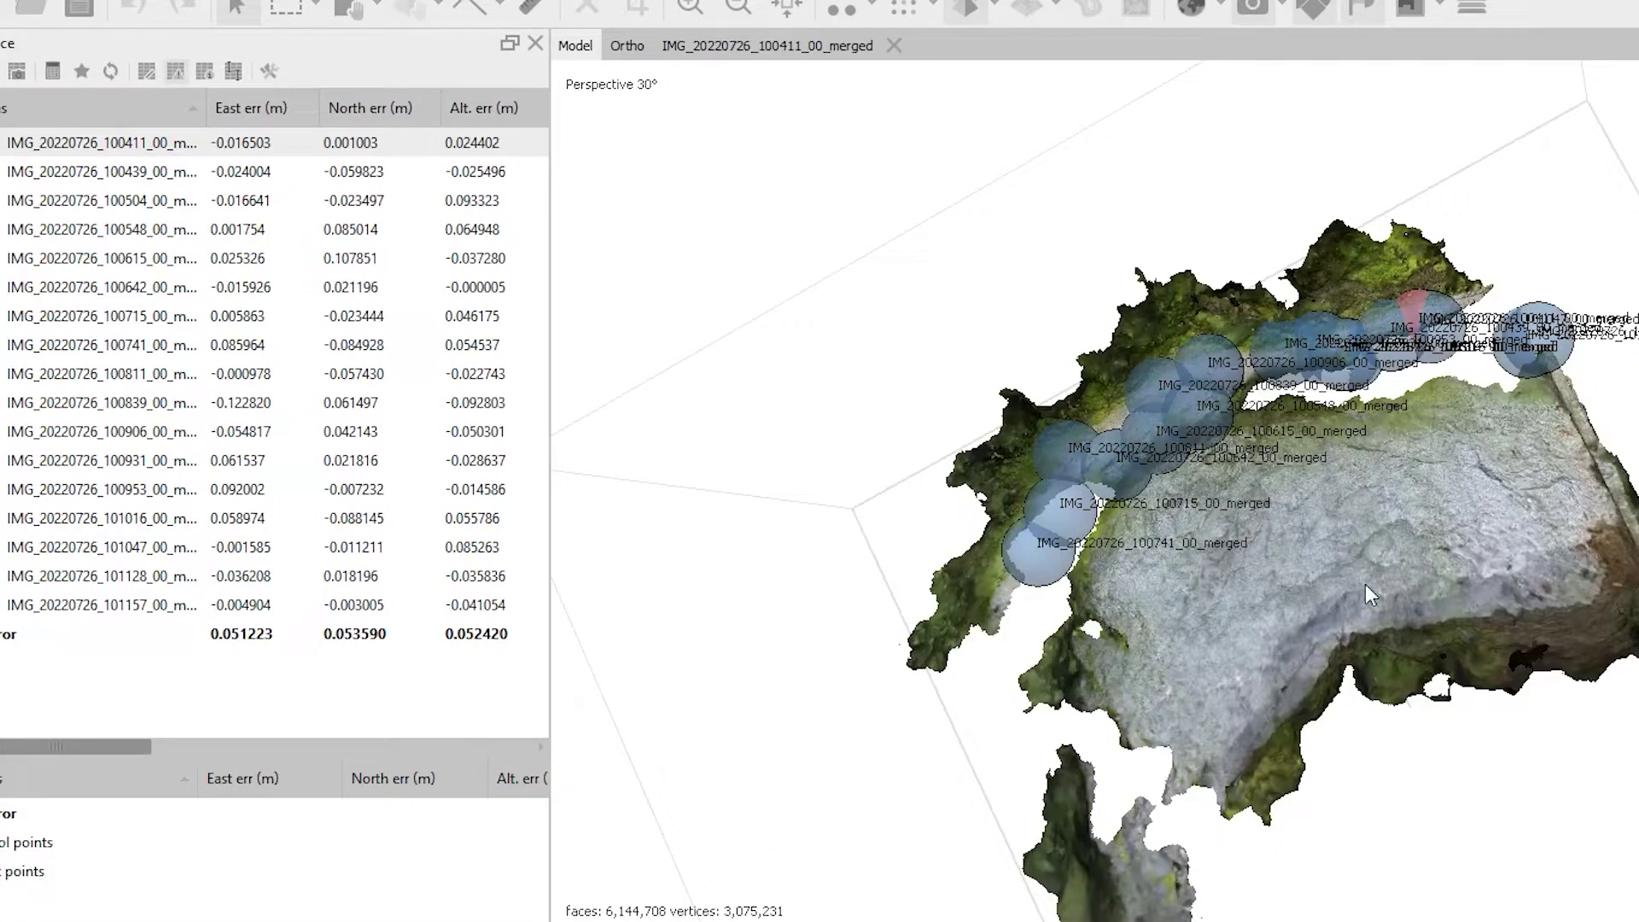
# Examine the textured gully mesh and the spherical camera positions around it.
pyautogui.moveTo(1385, 601); pyautogui.dragTo(1319, 322)
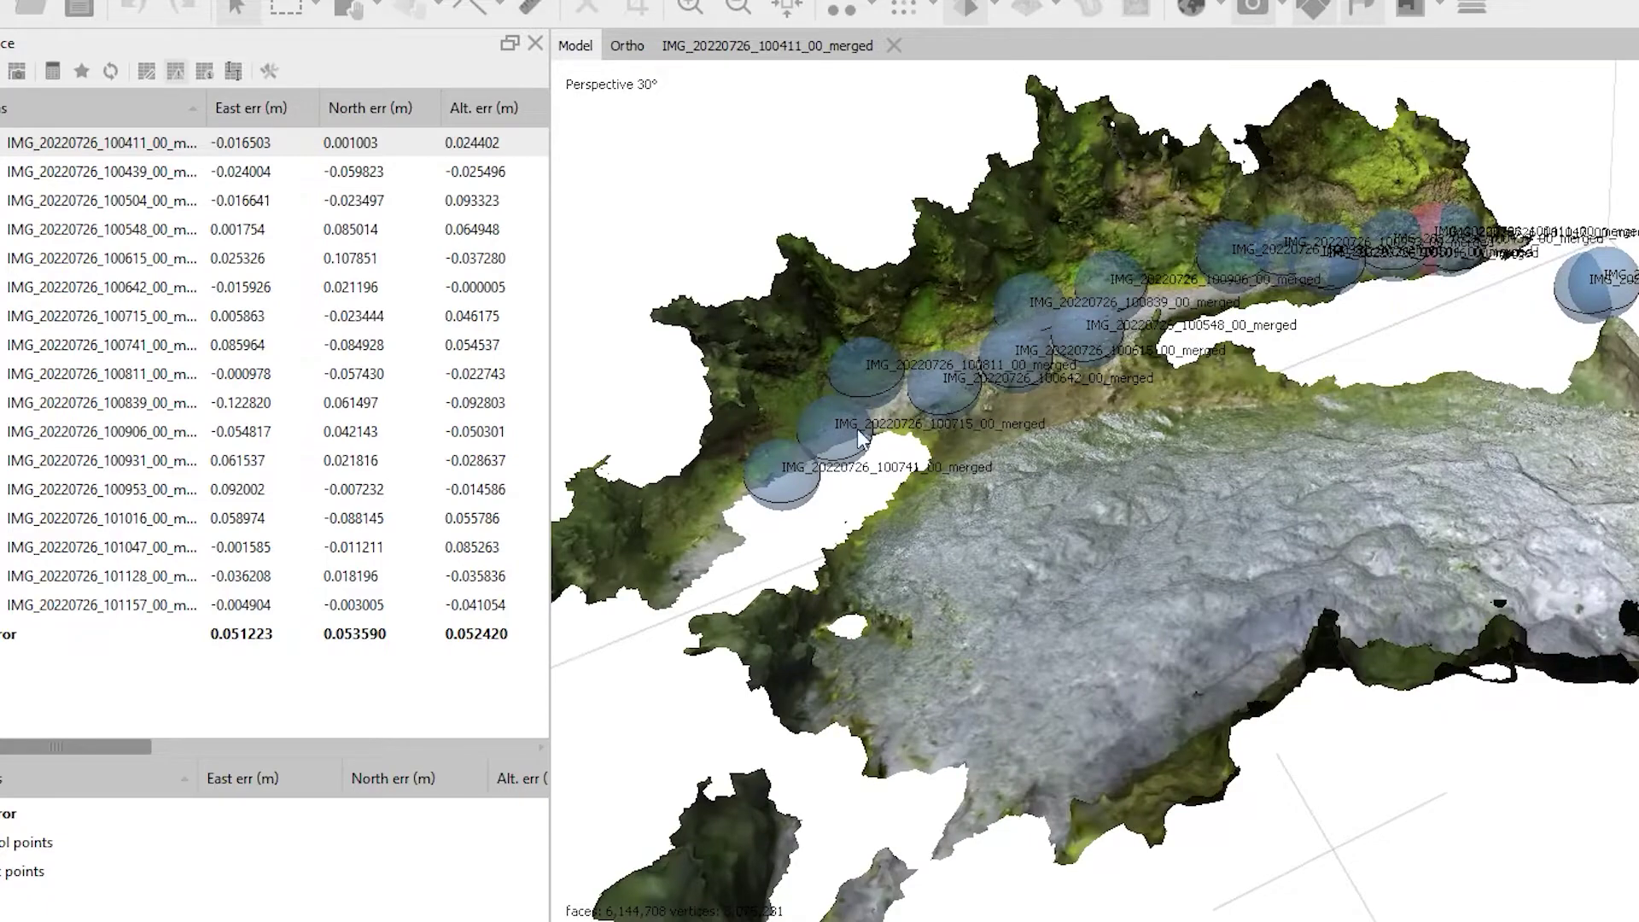
pyautogui.moveTo(1309, 597); pyautogui.dragTo(1285, 474)
pyautogui.scroll(-5, 1283, 474)
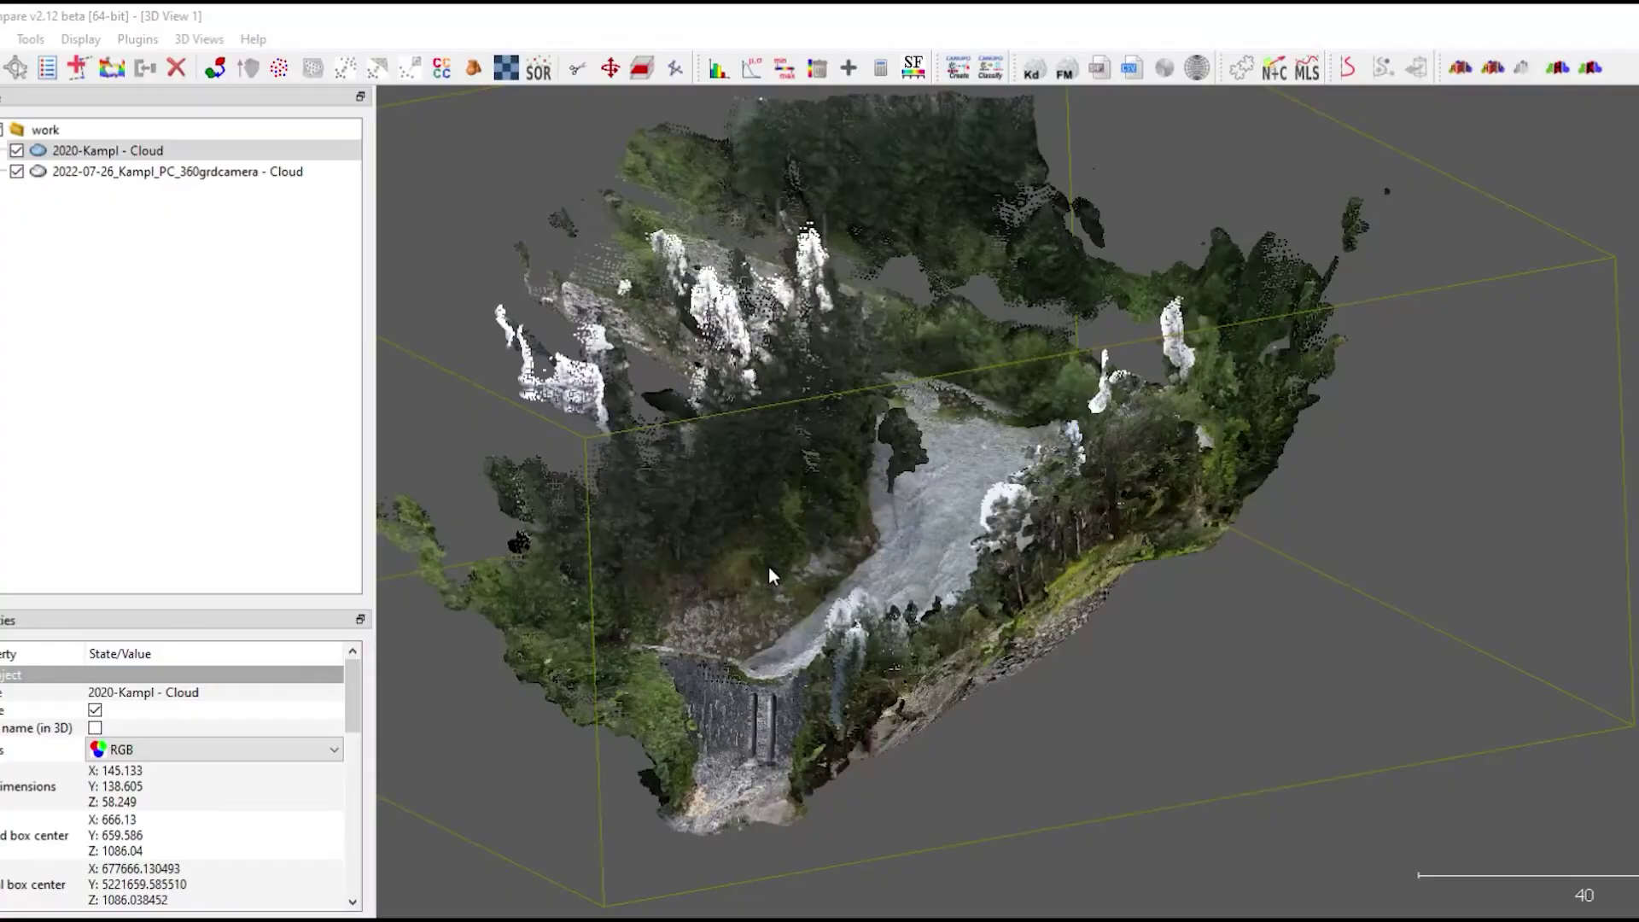
# In CloudCompare, hide the 2022-07-26_Kampl_PC_360grdcamera cloud so that only the 2020-Kampl cloud is shown.
pyautogui.moveTo(745, 628); pyautogui.dragTo(371, 363)
pyautogui.click(16, 172)
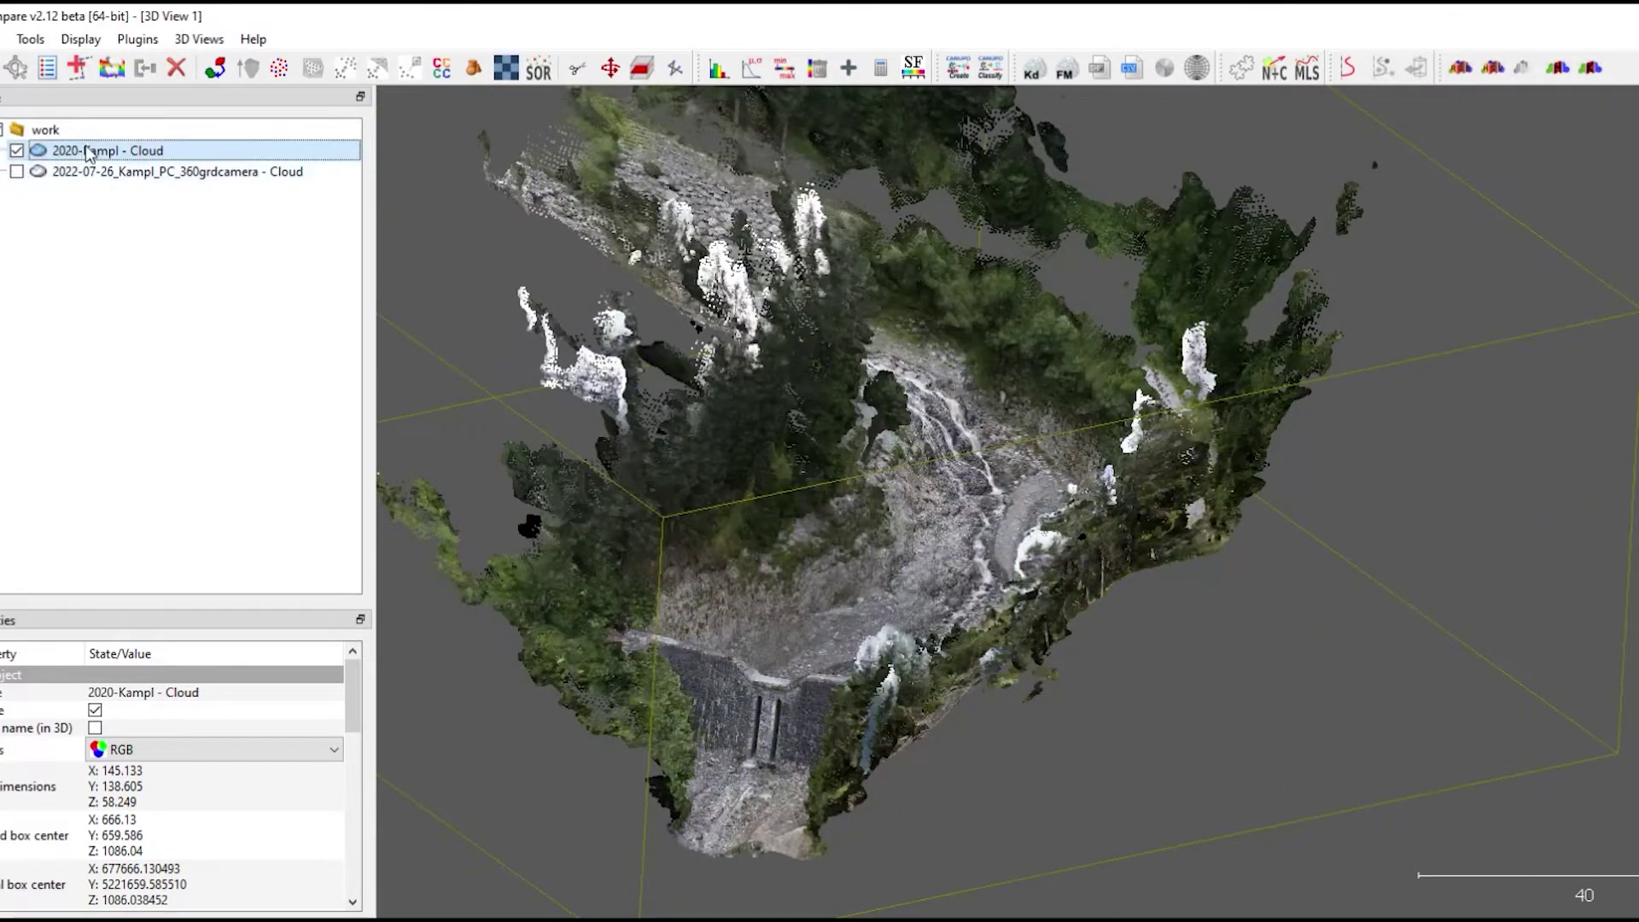
pyautogui.moveTo(710, 505); pyautogui.dragTo(136, 234)
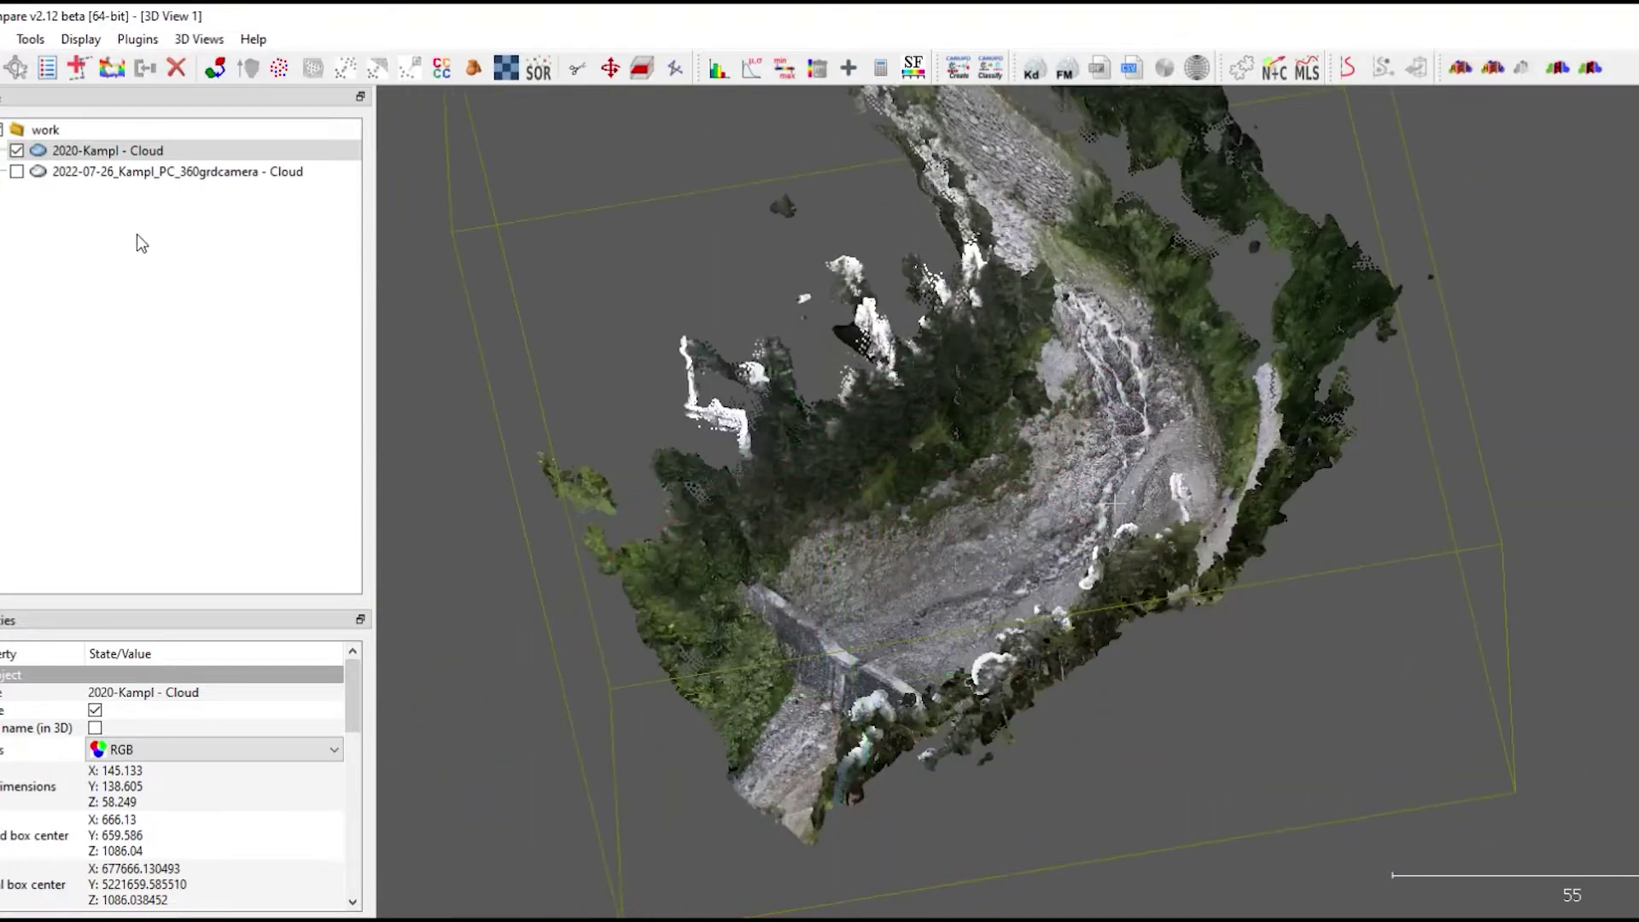
# Subsample the 2020-Kampl cloud by space with a minimum distance of 0.2 between points.
pyautogui.click(278, 72)
pyautogui.doubleClick(900, 494)
pyautogui.write('2')
pyautogui.press('Return')
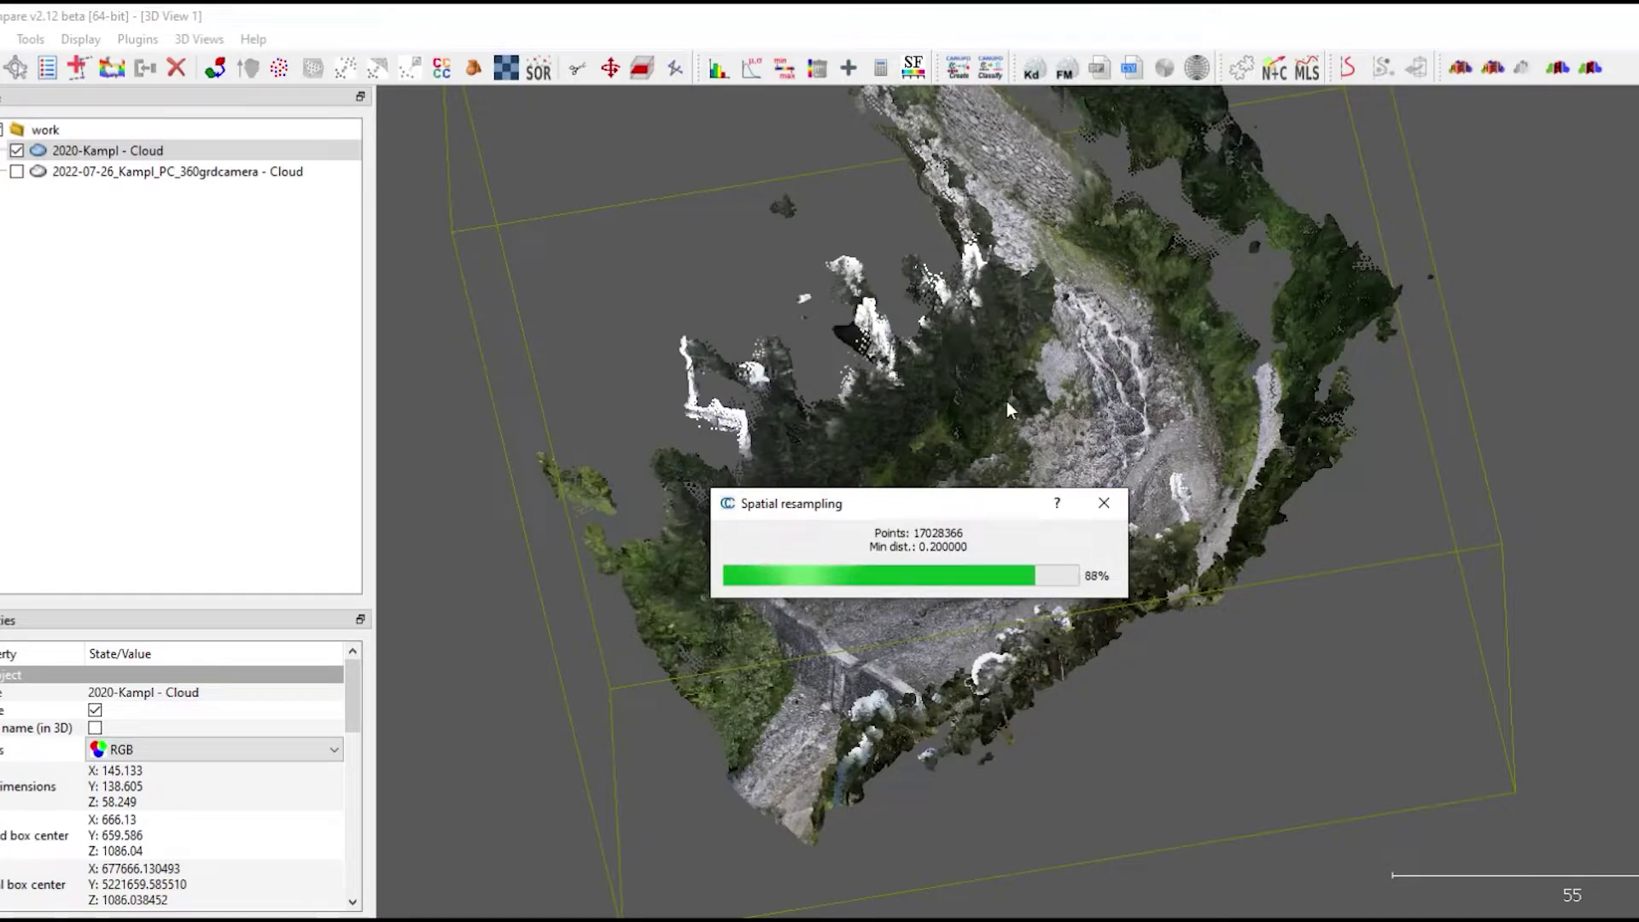
# Compare the point density of the subsampled 2020 cloud with the original by showing and hiding the original.
pyautogui.scroll(6, 856, 507)
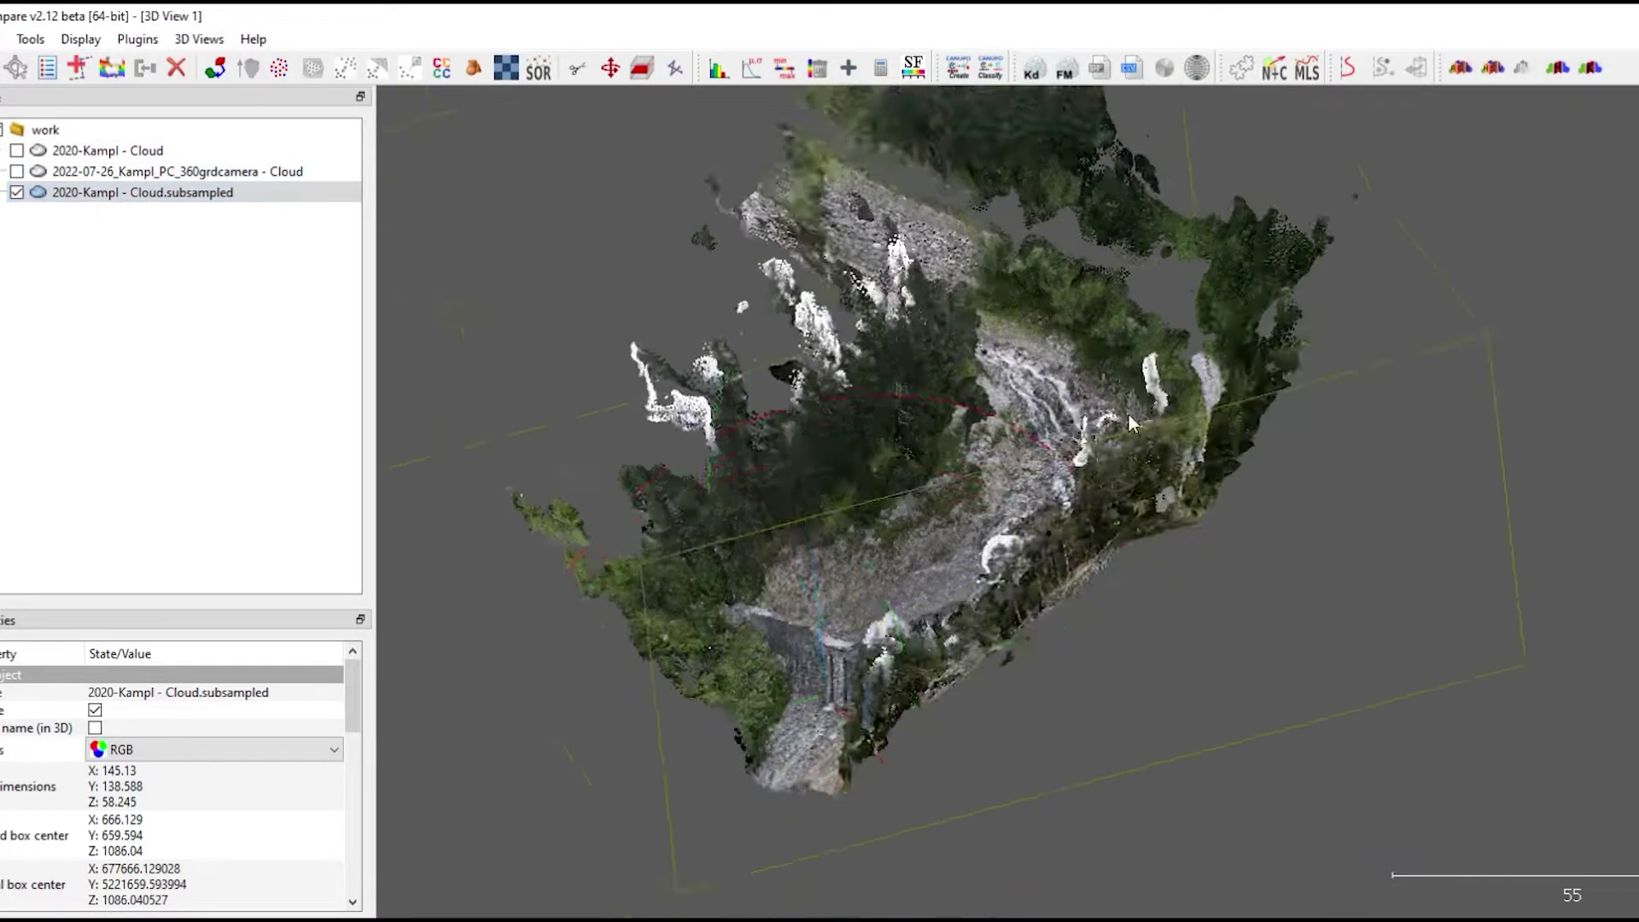
pyautogui.scroll(2, 980, 534)
pyautogui.click(17, 151)
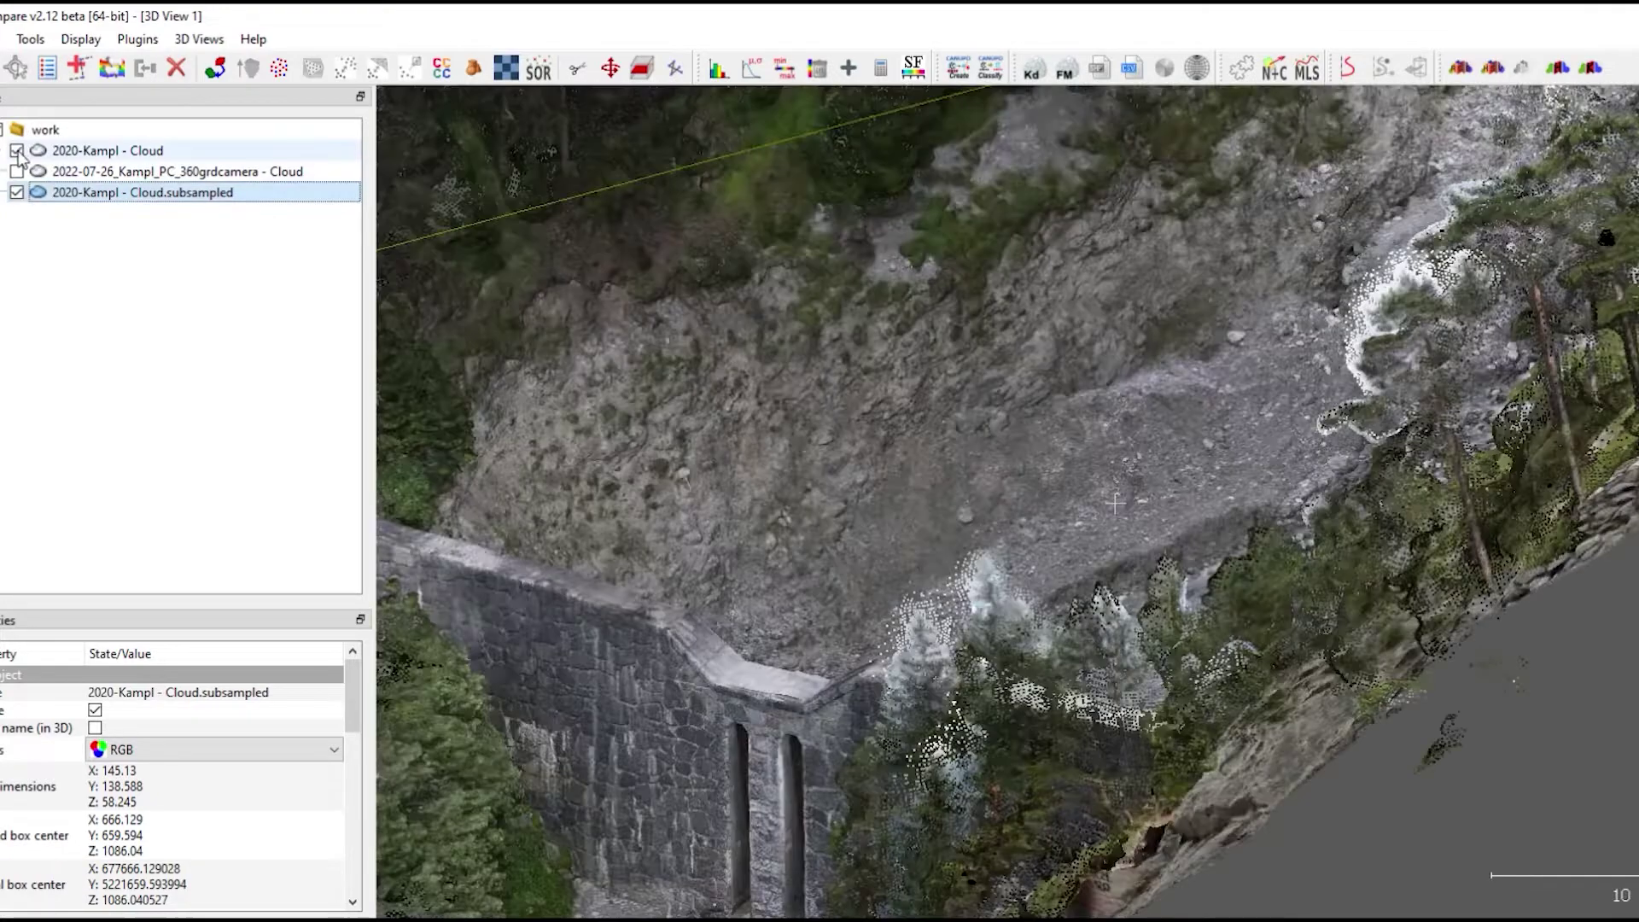
pyautogui.click(17, 150)
pyautogui.scroll(-8, 1127, 432)
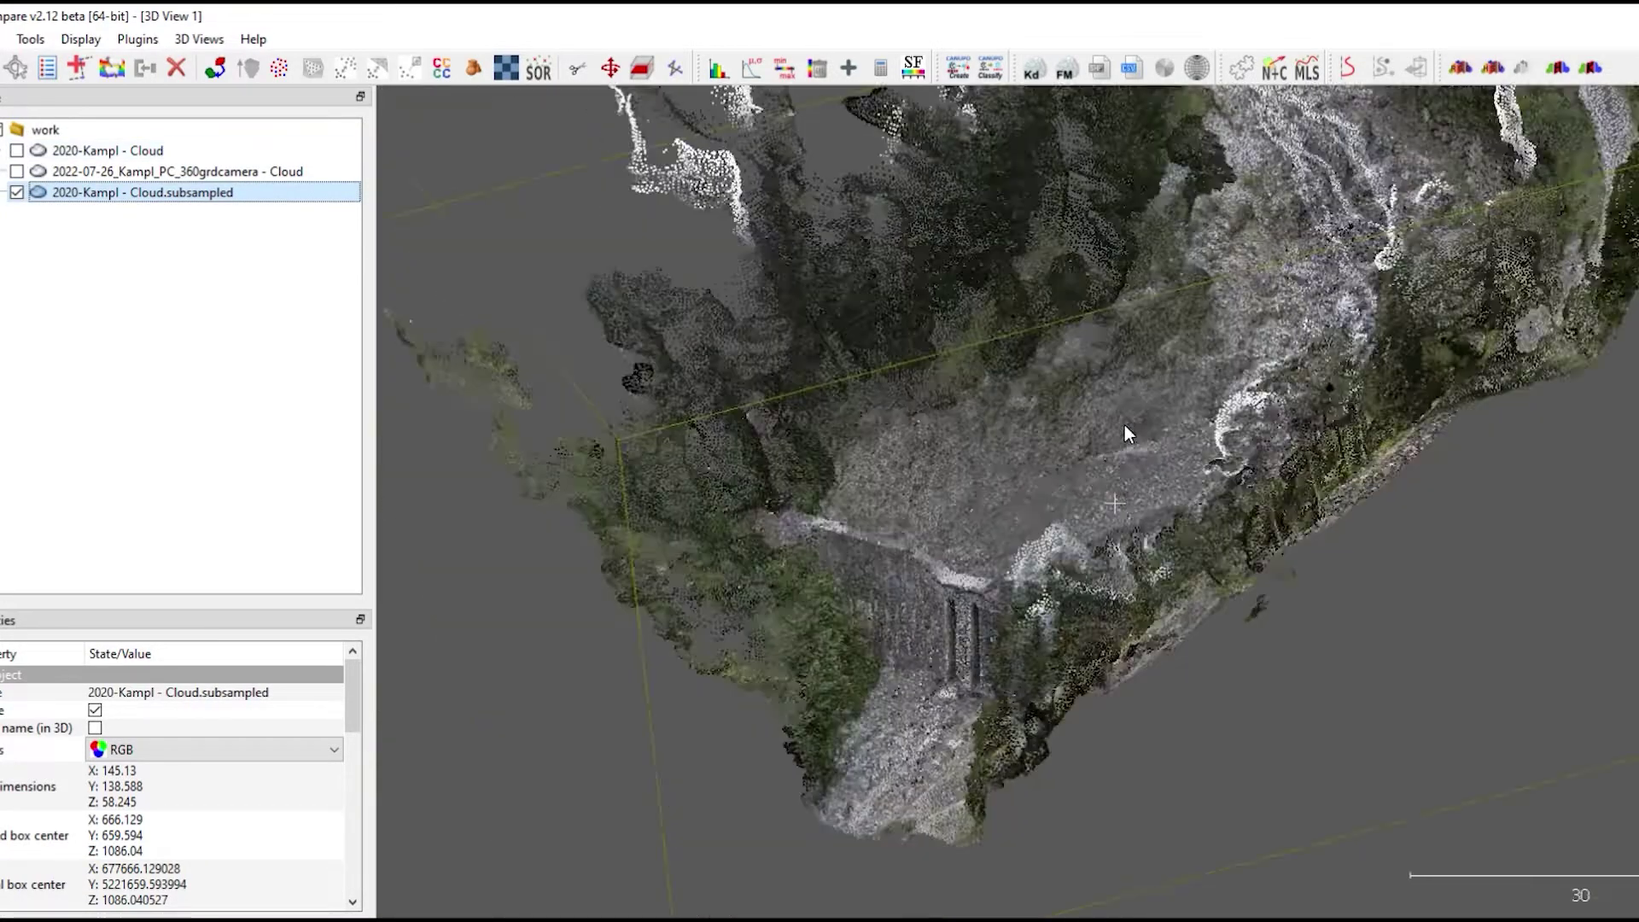
# Cut away the area downstream of the dam from the subsampled 2020 cloud with a polygon segmentation.
pyautogui.moveTo(1144, 534); pyautogui.dragTo(914, 703)
pyautogui.scroll(3, 977, 623)
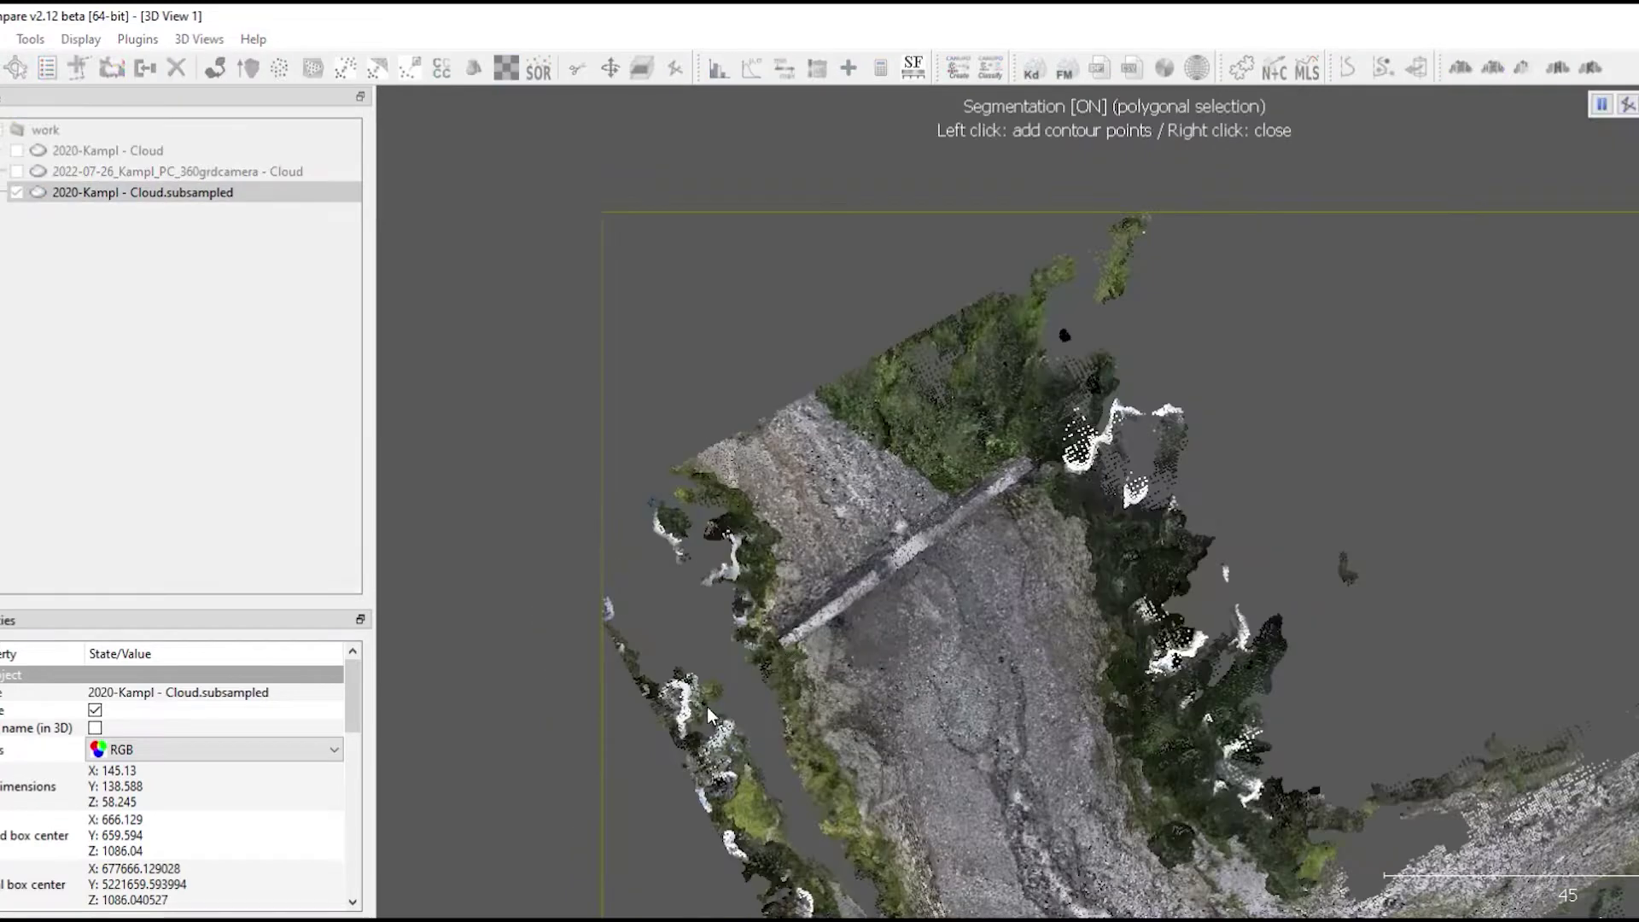
pyautogui.click(715, 683)
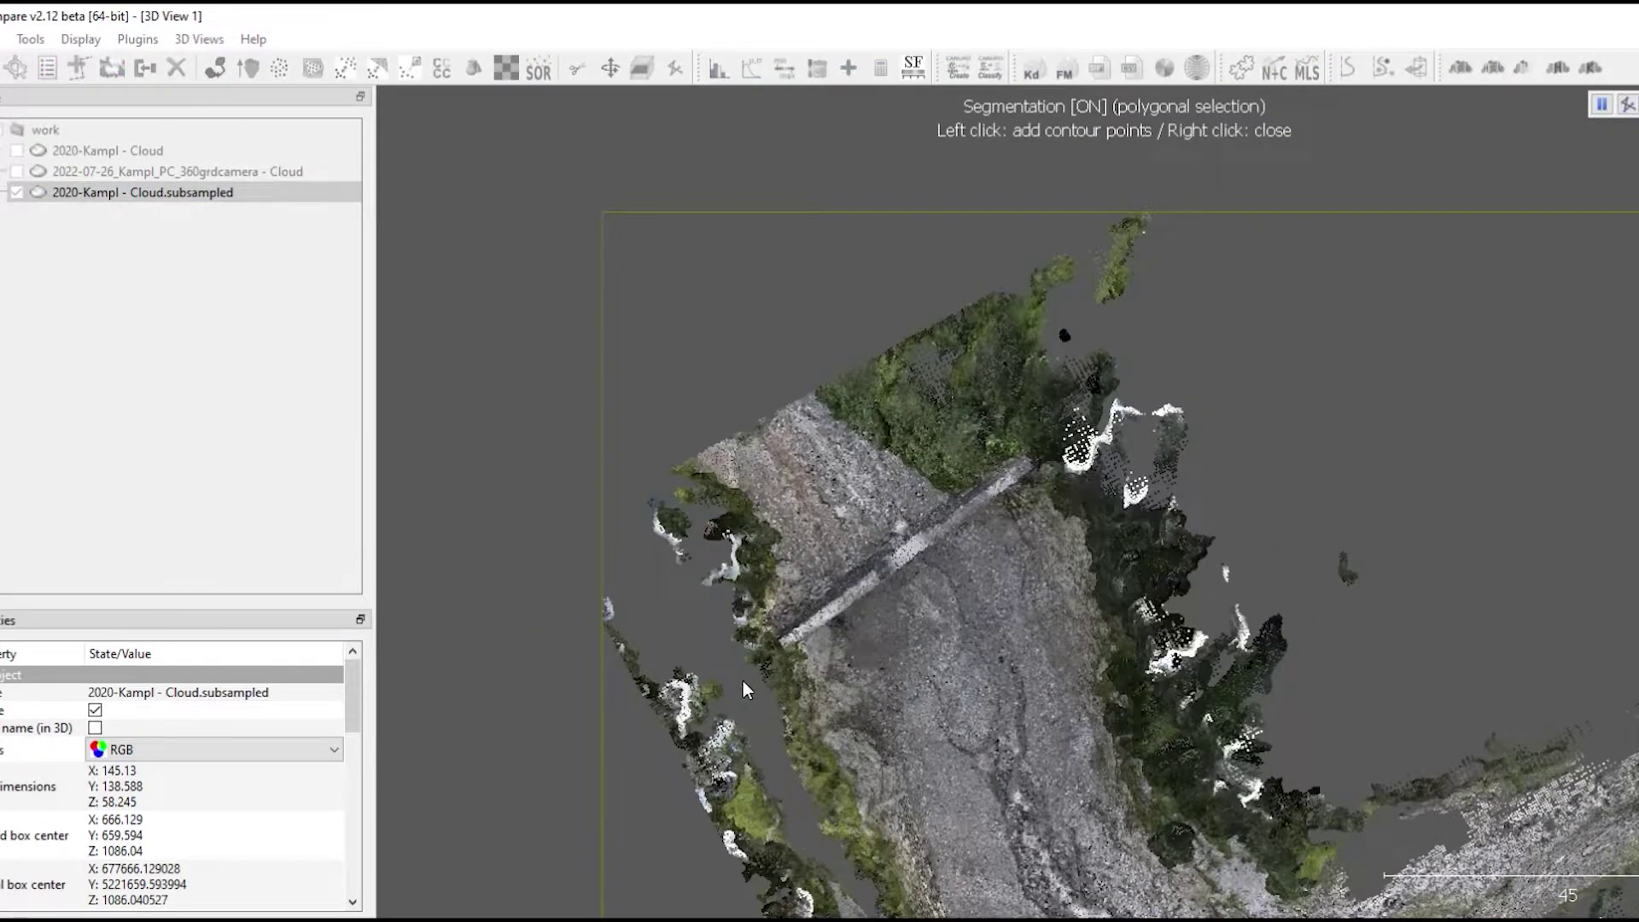
pyautogui.click(1186, 359)
pyautogui.click(1213, 236)
pyautogui.click(1126, 153)
pyautogui.click(886, 217)
pyautogui.click(536, 346)
pyautogui.click(431, 493)
pyautogui.click(482, 633)
pyautogui.click(555, 741)
pyautogui.rightClick(556, 741)
pyautogui.press('o')
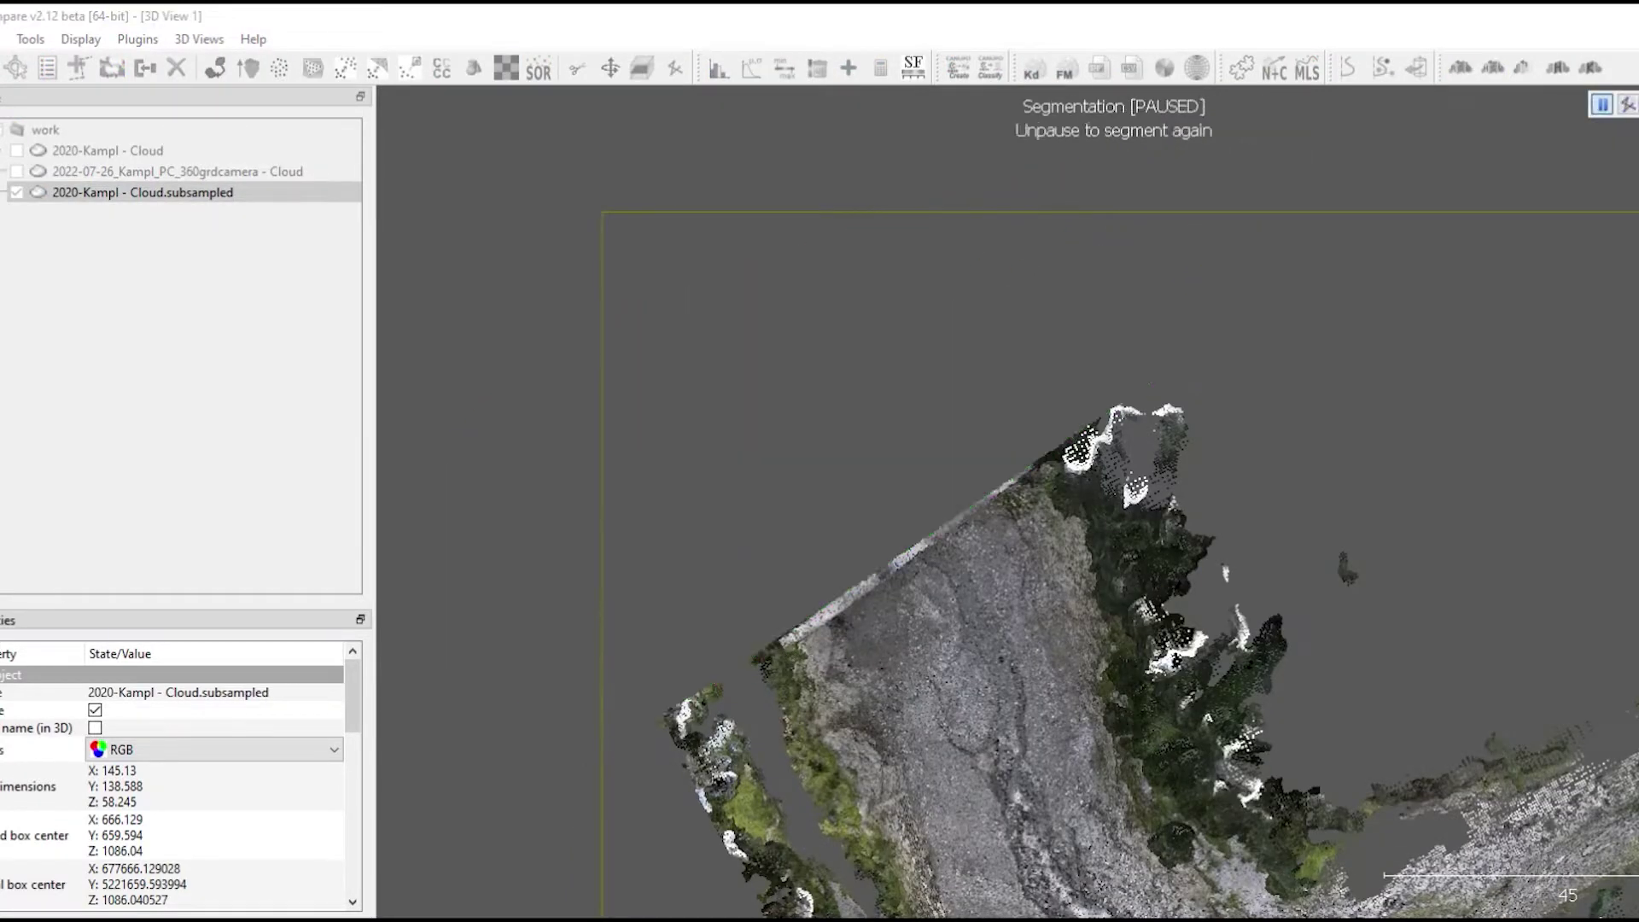
pyautogui.press('Return')
# Cut away the road and the vegetation along the outer edge of the gully with a curved polygon segmentation.
pyautogui.moveTo(1325, 618); pyautogui.dragTo(1144, 193, button='right')
pyautogui.moveTo(1052, 488); pyautogui.dragTo(614, 512)
pyautogui.click(577, 69)
pyautogui.click(589, 444)
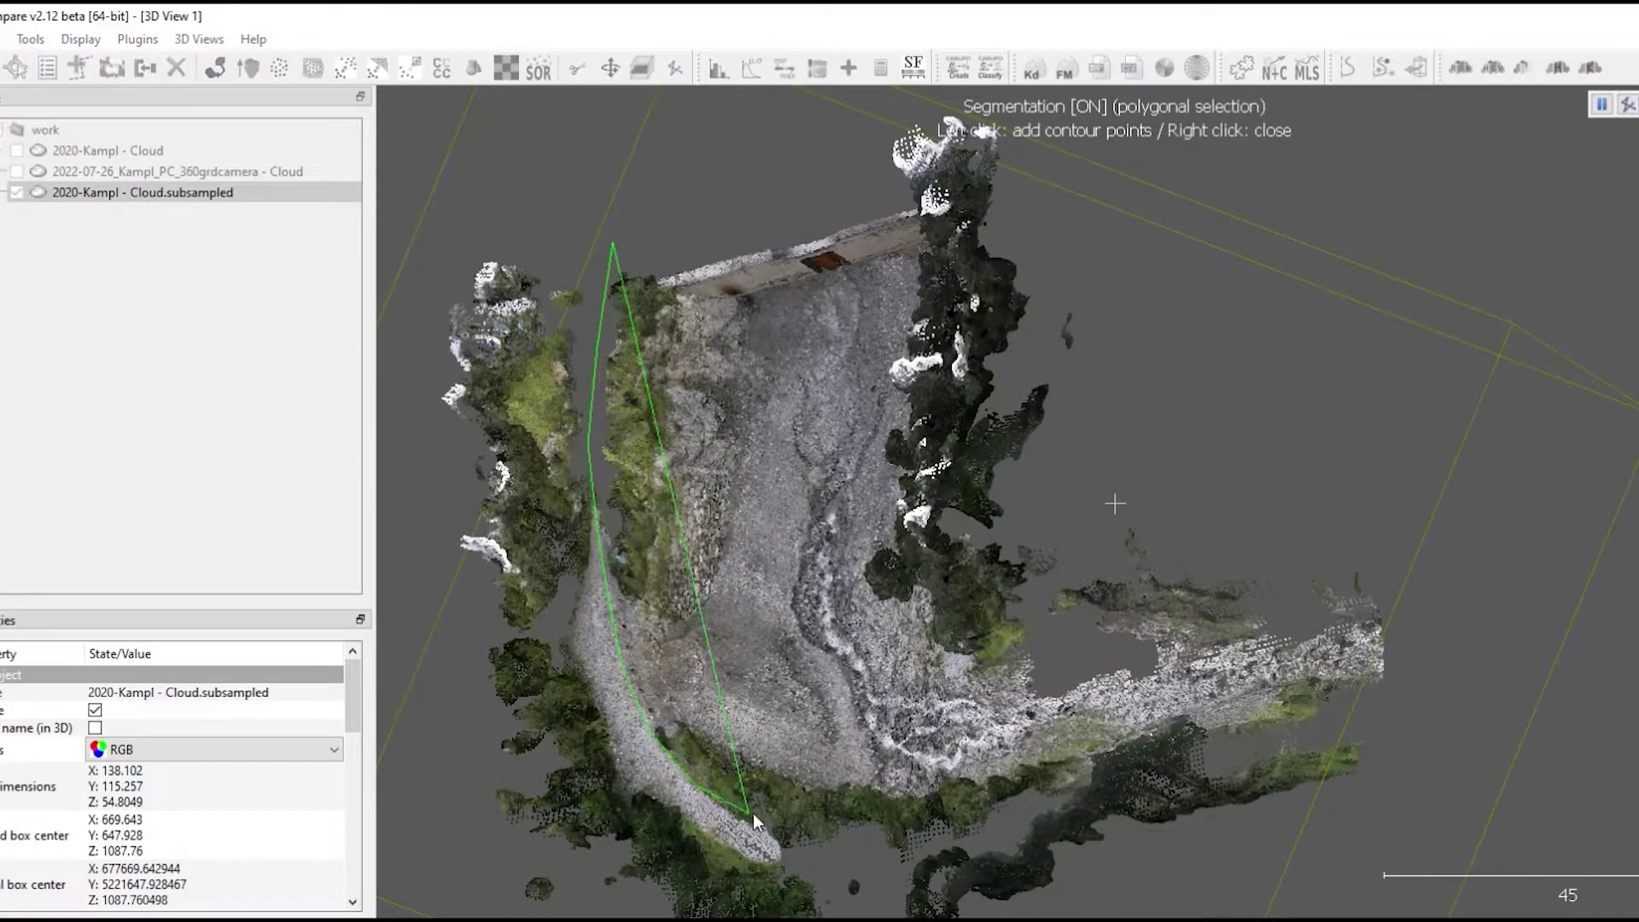
pyautogui.click(764, 817)
pyautogui.click(943, 815)
pyautogui.click(1146, 775)
pyautogui.click(1393, 742)
pyautogui.click(1452, 854)
pyautogui.click(1109, 907)
pyautogui.click(793, 918)
pyautogui.click(662, 890)
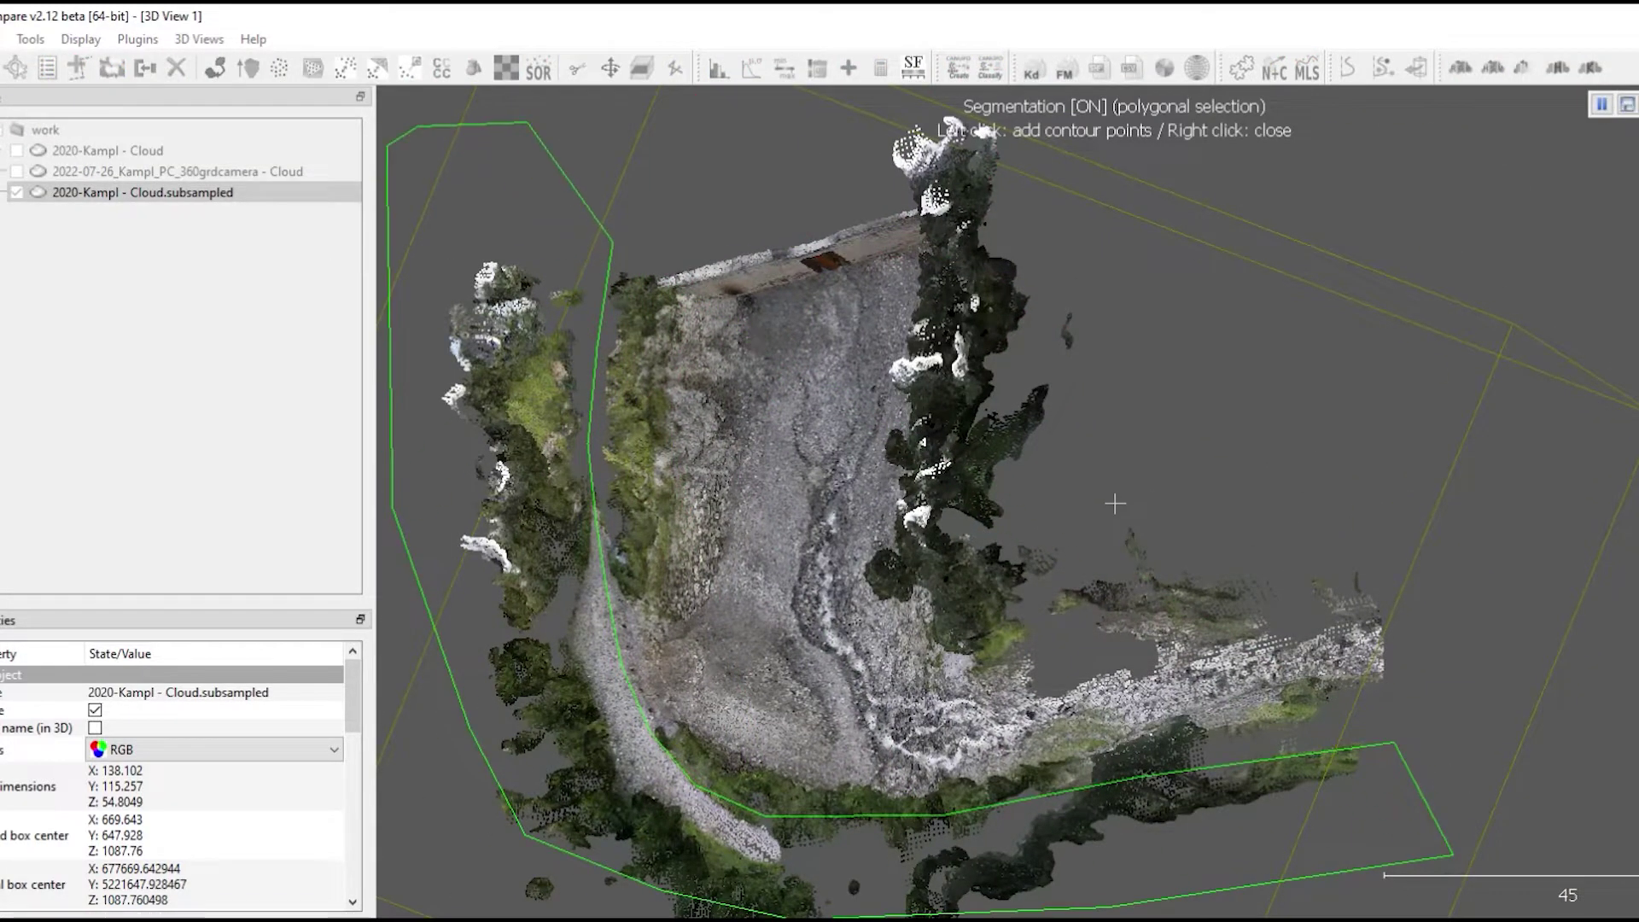
pyautogui.press('o')
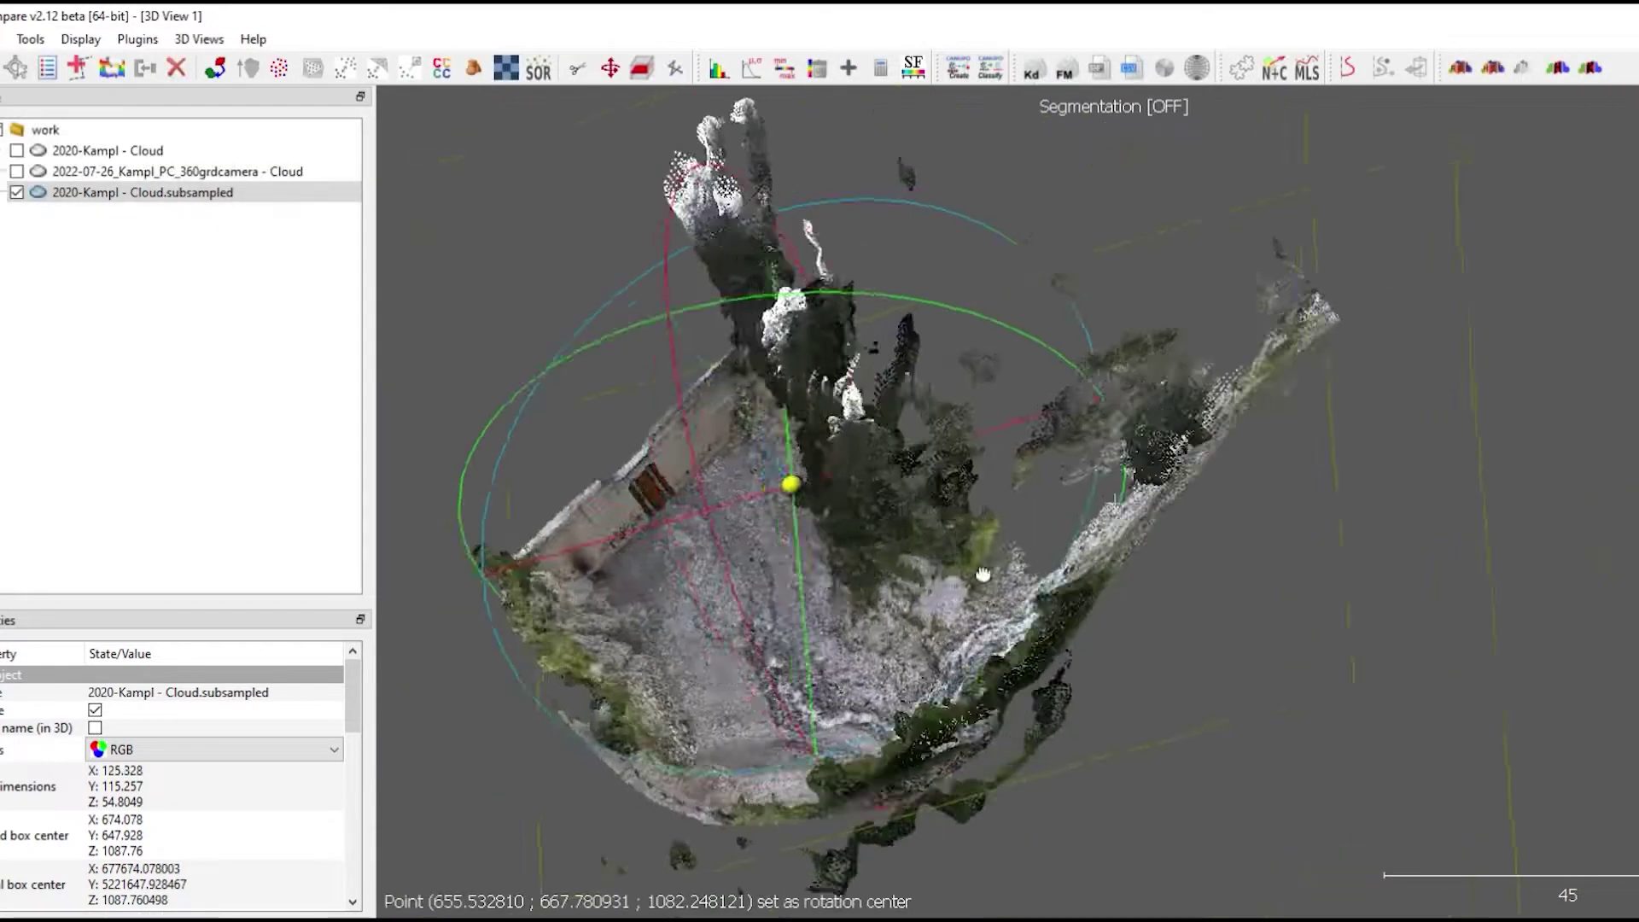
# Cut away the tall trees on the wooded slope above the gully with a polygon segmentation.
pyautogui.moveTo(982, 574); pyautogui.dragTo(960, 504)
pyautogui.scroll(3, 944, 614)
pyautogui.moveTo(944, 614); pyautogui.dragTo(1207, 488)
pyautogui.moveTo(1207, 488); pyautogui.dragTo(1202, 637, button='right')
pyautogui.click(577, 67)
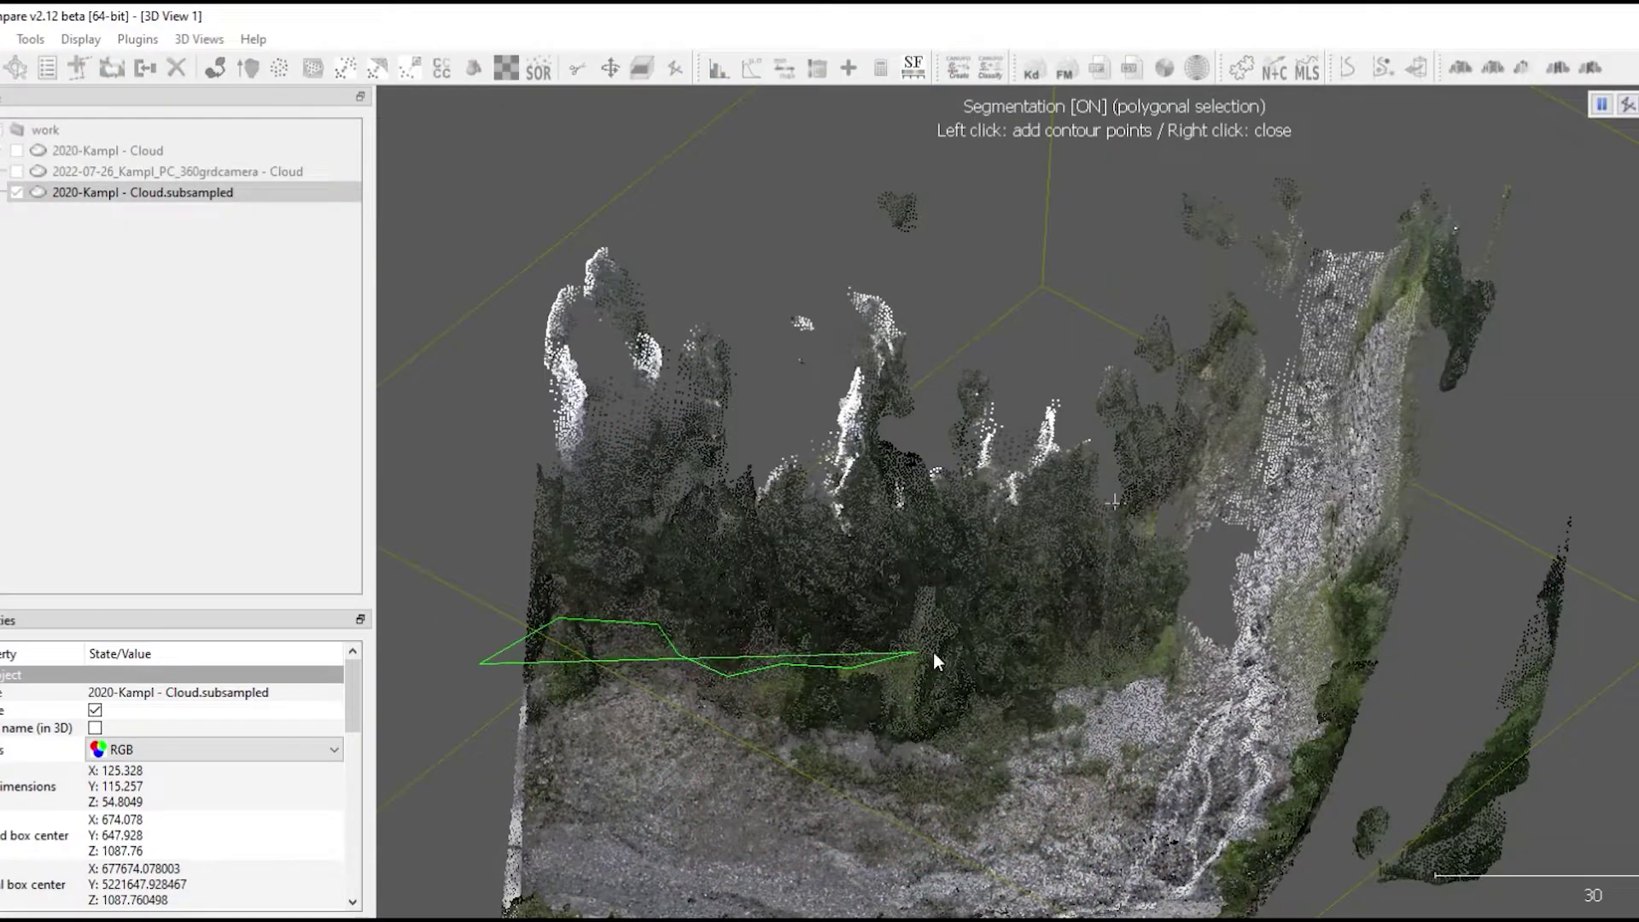
pyautogui.click(1061, 668)
pyautogui.click(1144, 640)
pyautogui.click(1244, 402)
pyautogui.click(1207, 285)
pyautogui.click(1079, 191)
pyautogui.click(904, 168)
pyautogui.click(469, 176)
pyautogui.rightClick(468, 176)
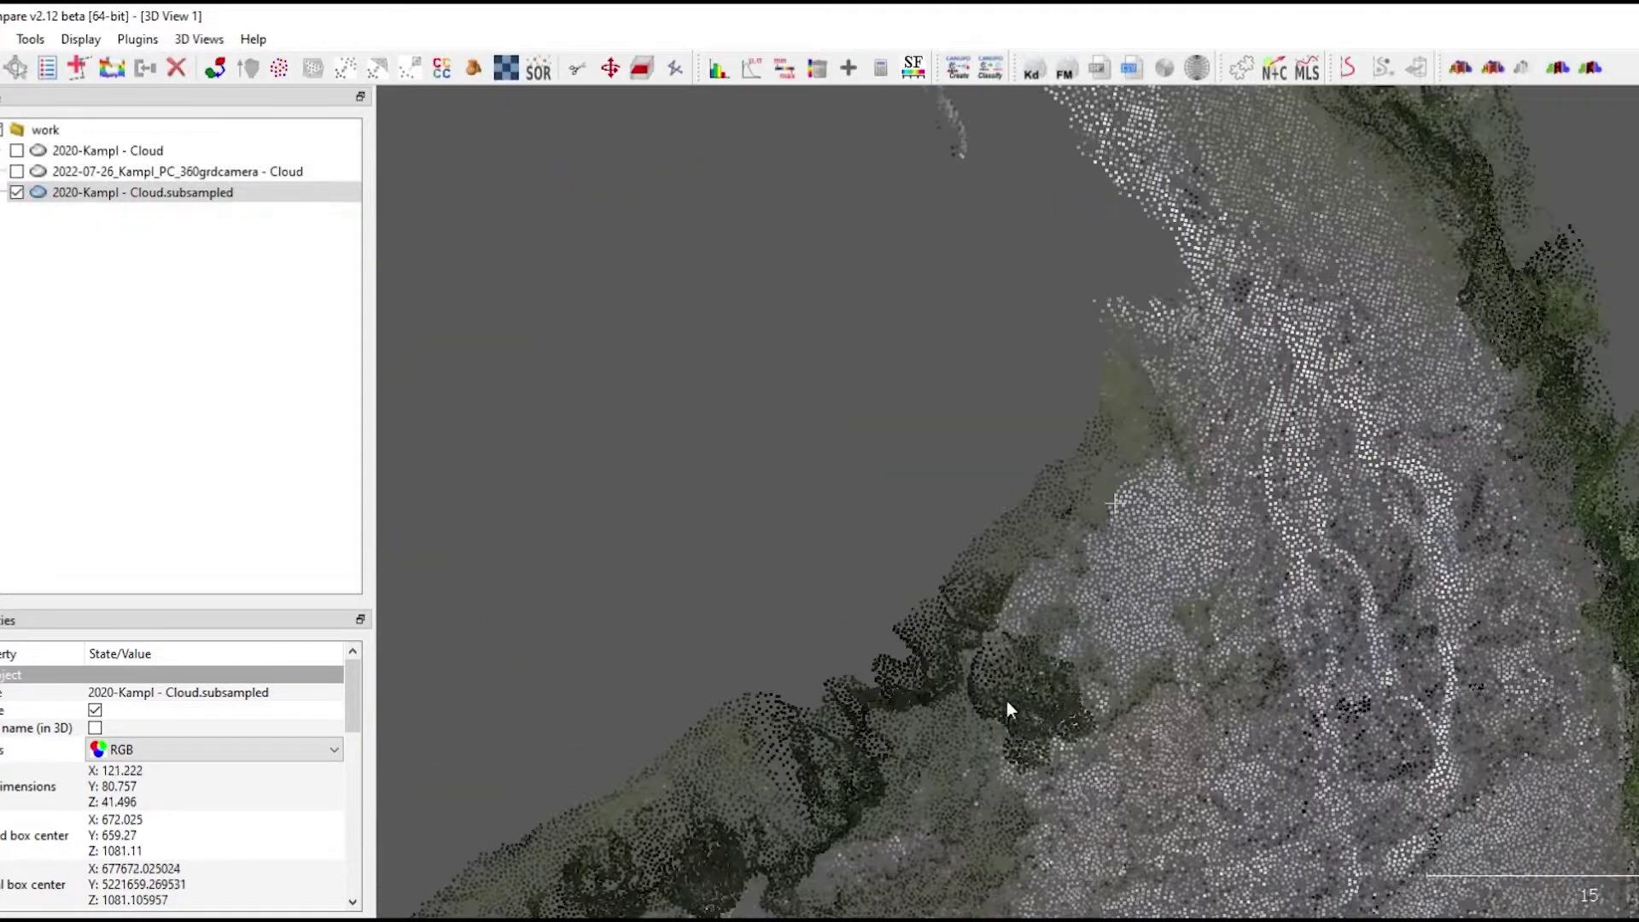
# Segment the single dark tree on the gravel slope into its own cloud, keeping the remaining points.
pyautogui.moveTo(1005, 708); pyautogui.dragTo(1095, 577)
pyautogui.press('t')
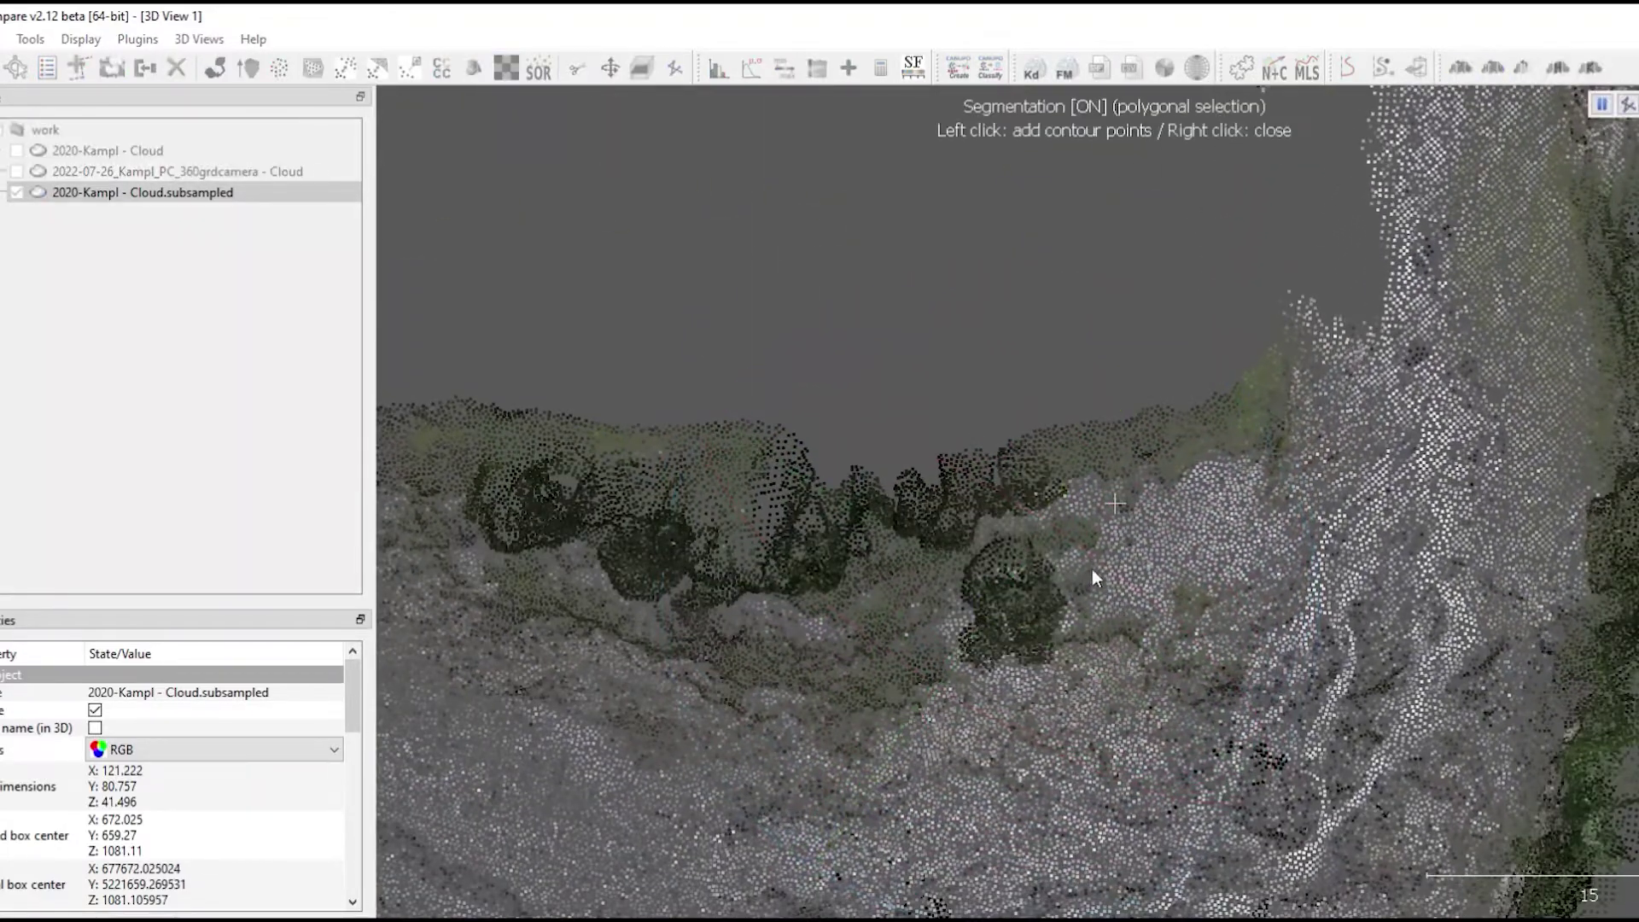
pyautogui.rightClick(1114, 504)
pyautogui.press('i')
pyautogui.press('Return')
# Hide the remaining cloud and isolate the segmented tree in a side view.
pyautogui.click(86, 192)
pyautogui.click(77, 214)
pyautogui.click(17, 192)
pyautogui.moveTo(731, 487); pyautogui.dragTo(1371, 402)
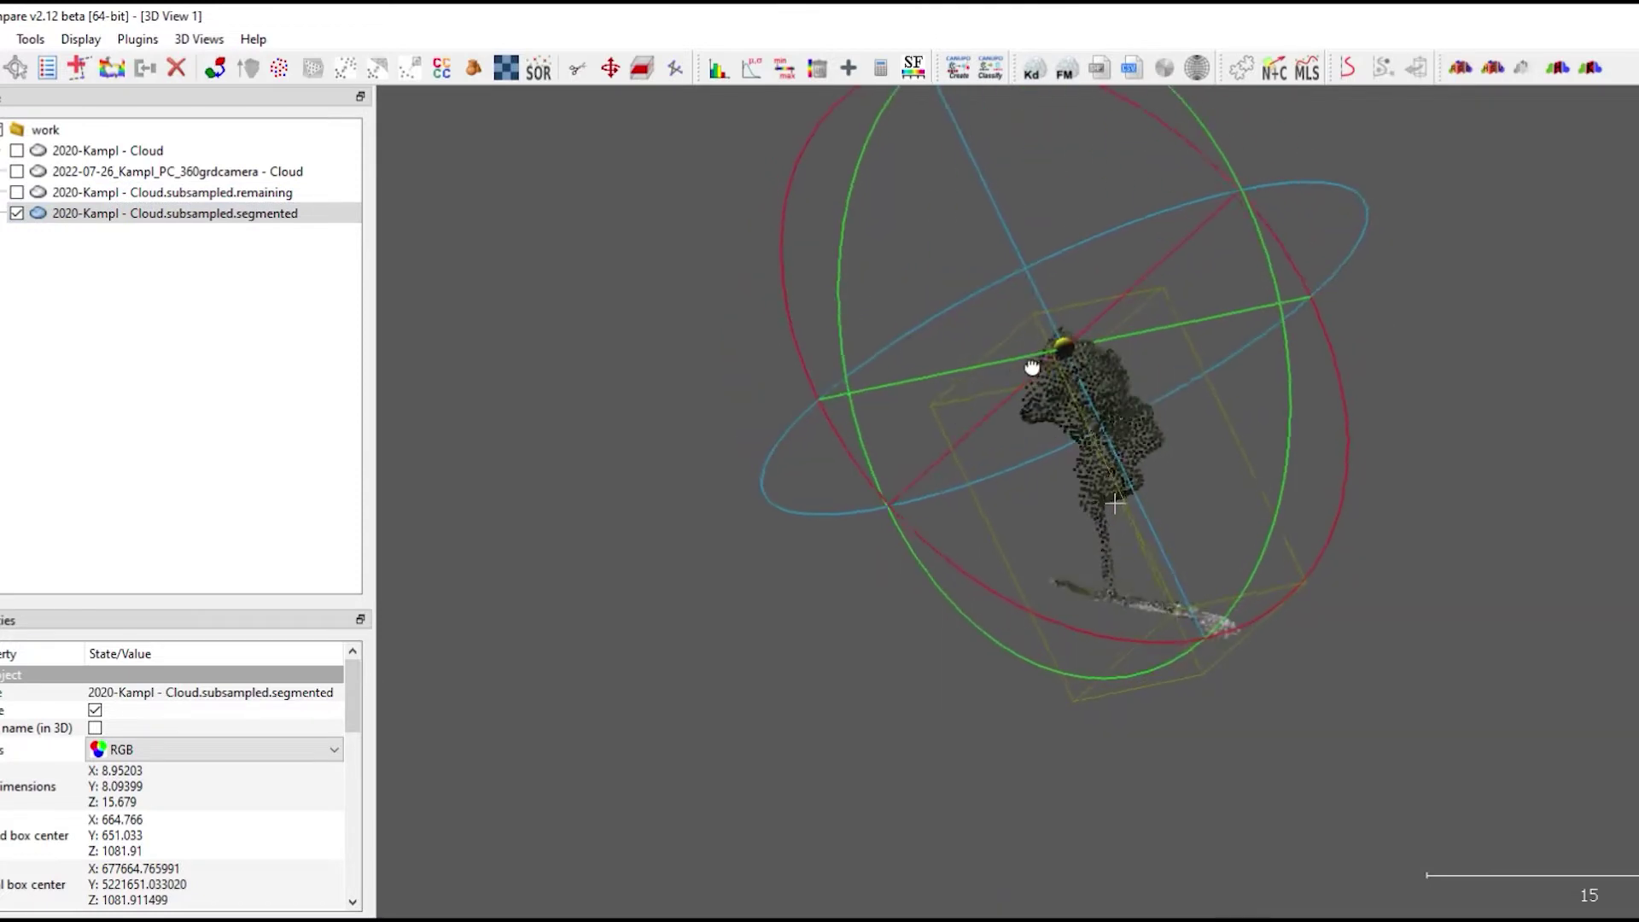
# Cut away the crown and trunk from the segmented tree cloud, keeping only its ground points.
pyautogui.click(577, 67)
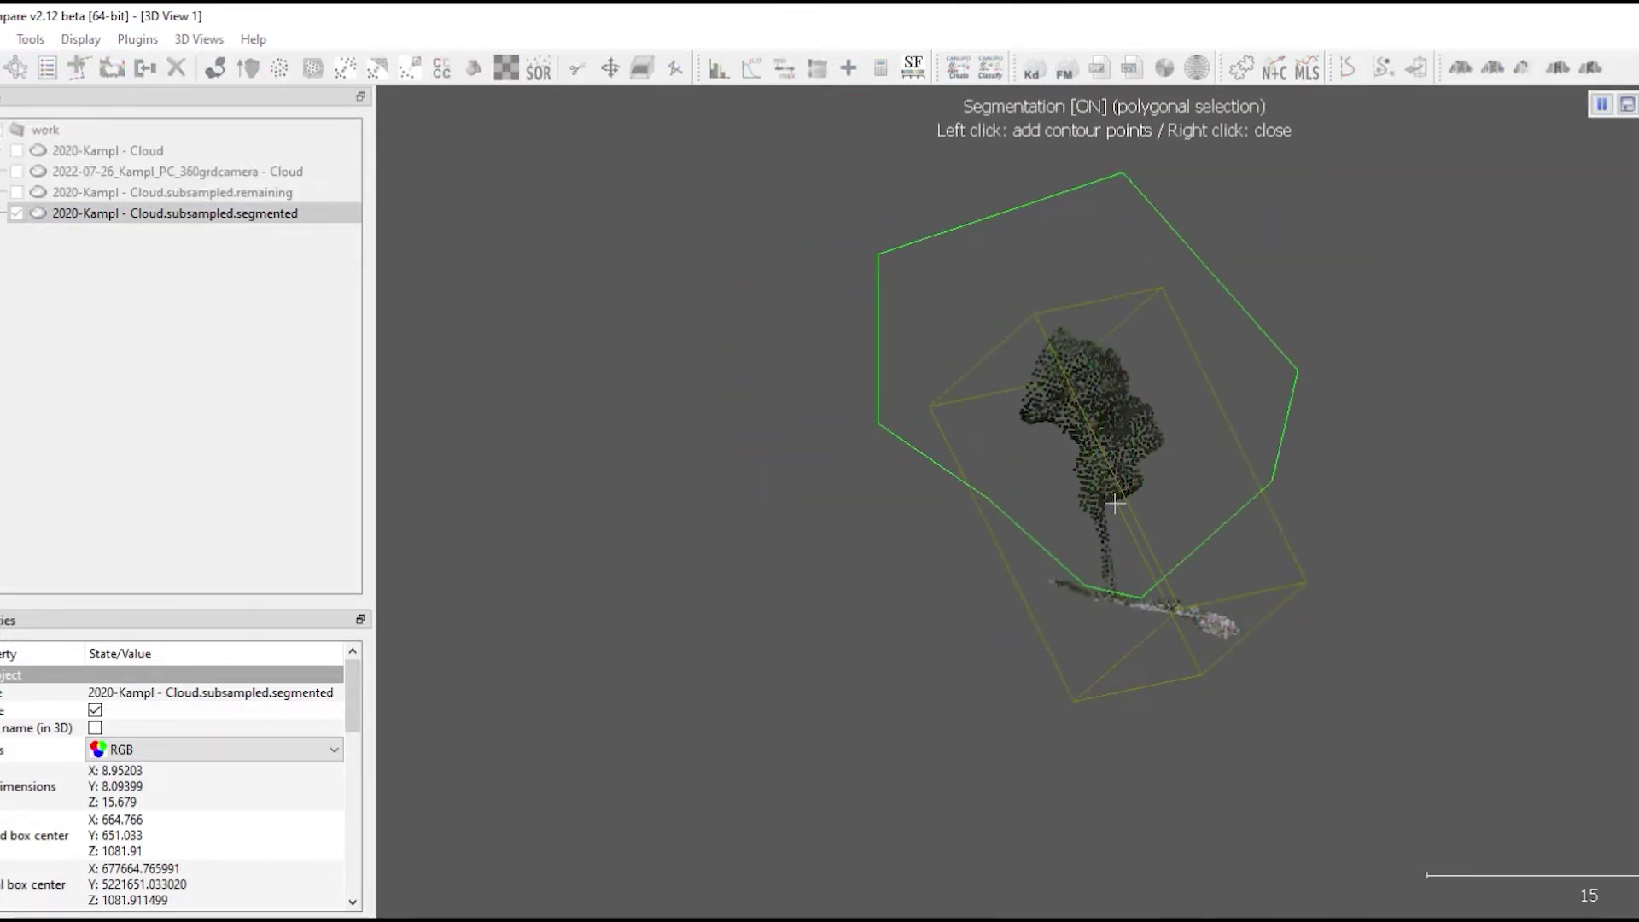
pyautogui.press('o')
pyautogui.press('Delete')
pyautogui.moveTo(1280, 495); pyautogui.dragTo(831, 575)
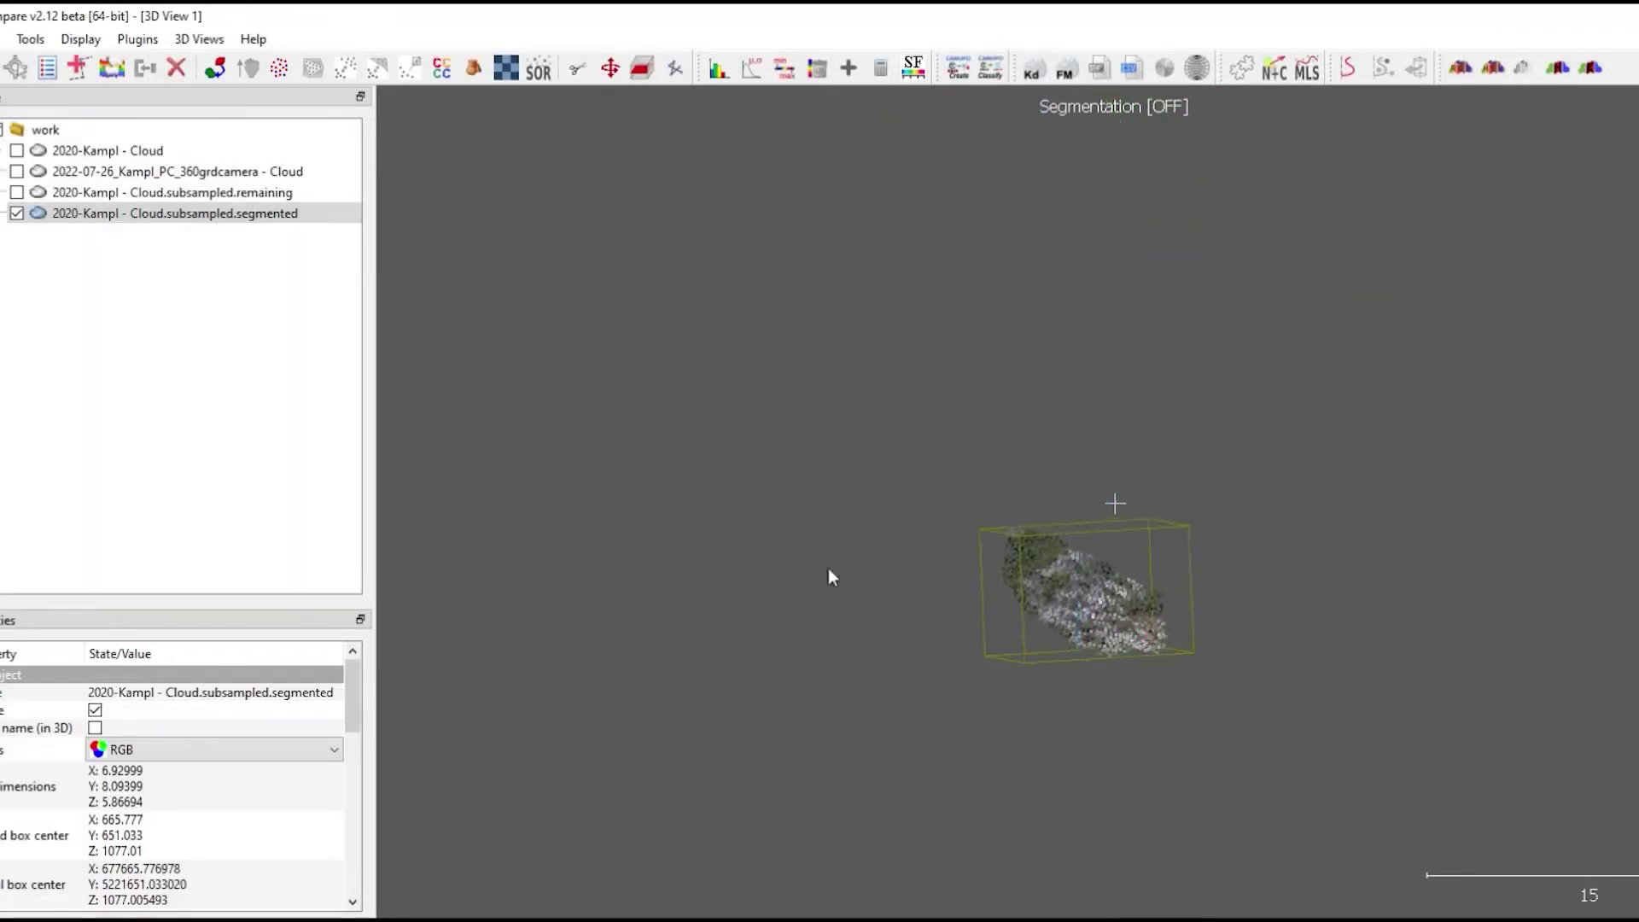
# Merge the remaining and segmented 2020 clouds without generating an original cloud index scalar field.
pyautogui.click(15, 192)
pyautogui.keyDown('ctrl'); pyautogui.click(238, 213); pyautogui.keyUp('ctrl')
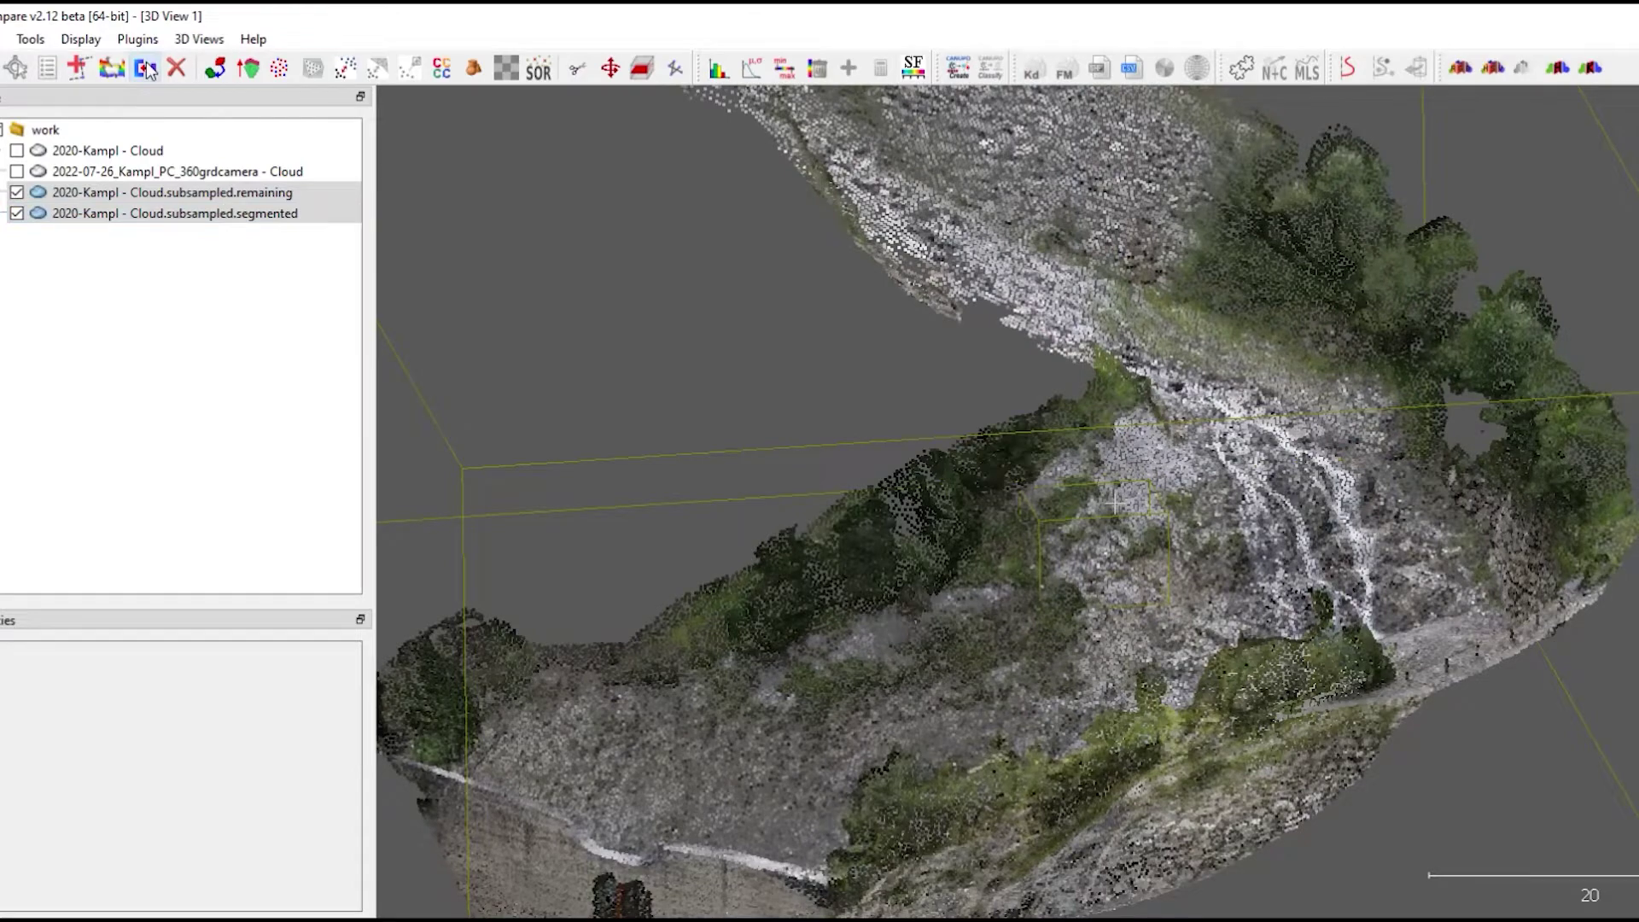
pyautogui.click(145, 68)
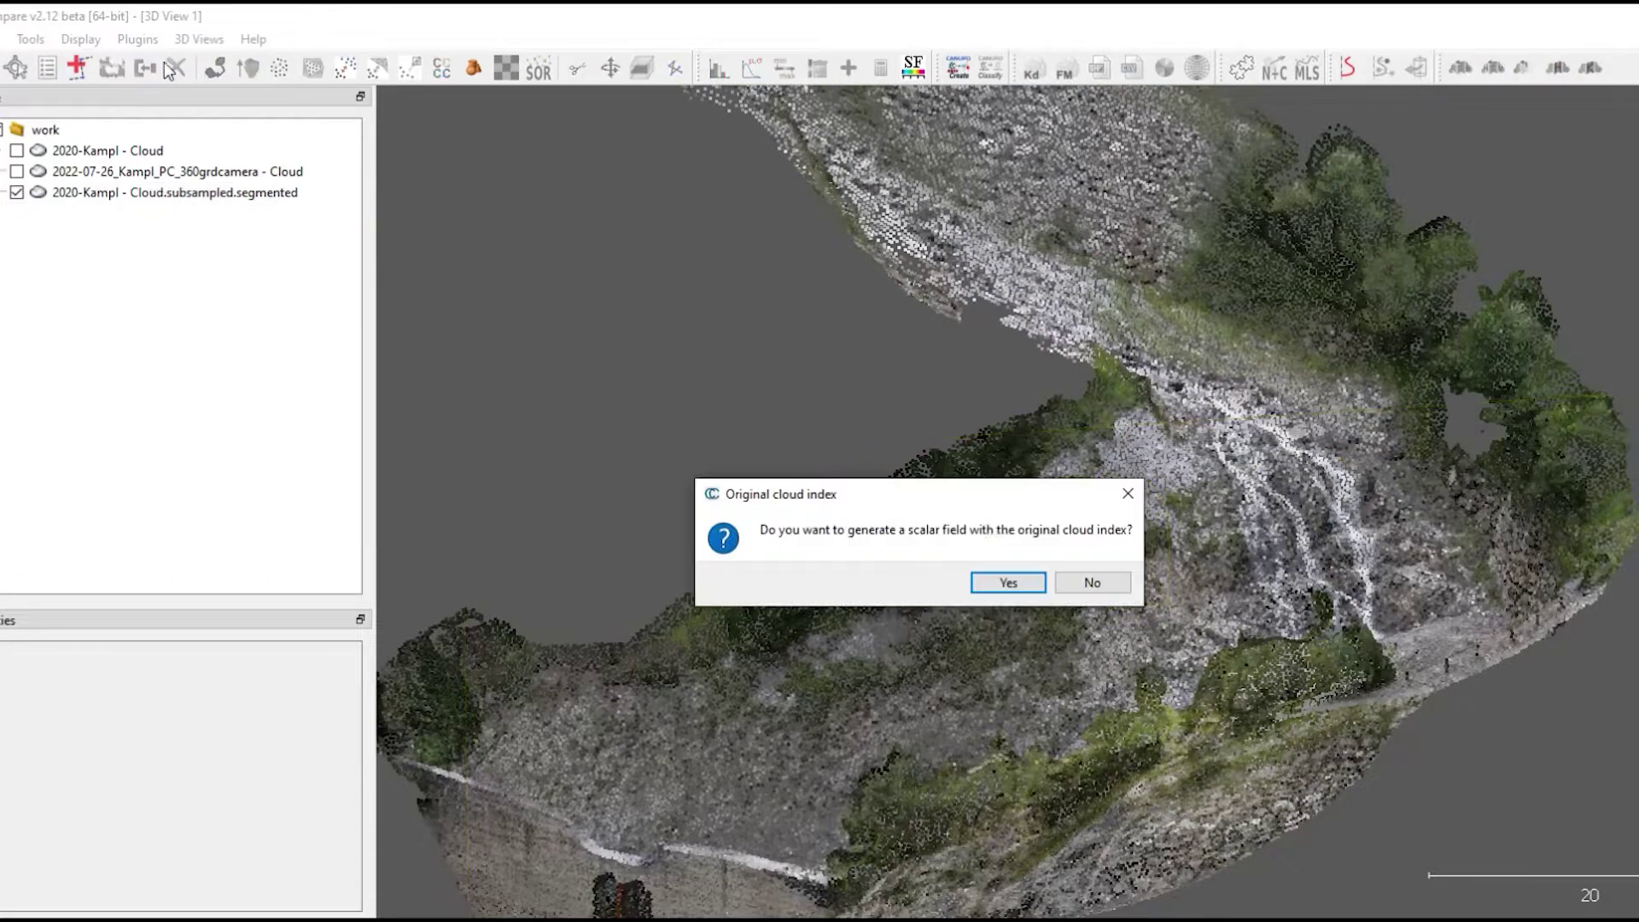
pyautogui.click(1077, 580)
# Show only the 2022-07-26_Kampl_PC_360grdcamera cloud and subsample it with the space method.
pyautogui.moveTo(1077, 581); pyautogui.dragTo(1156, 446)
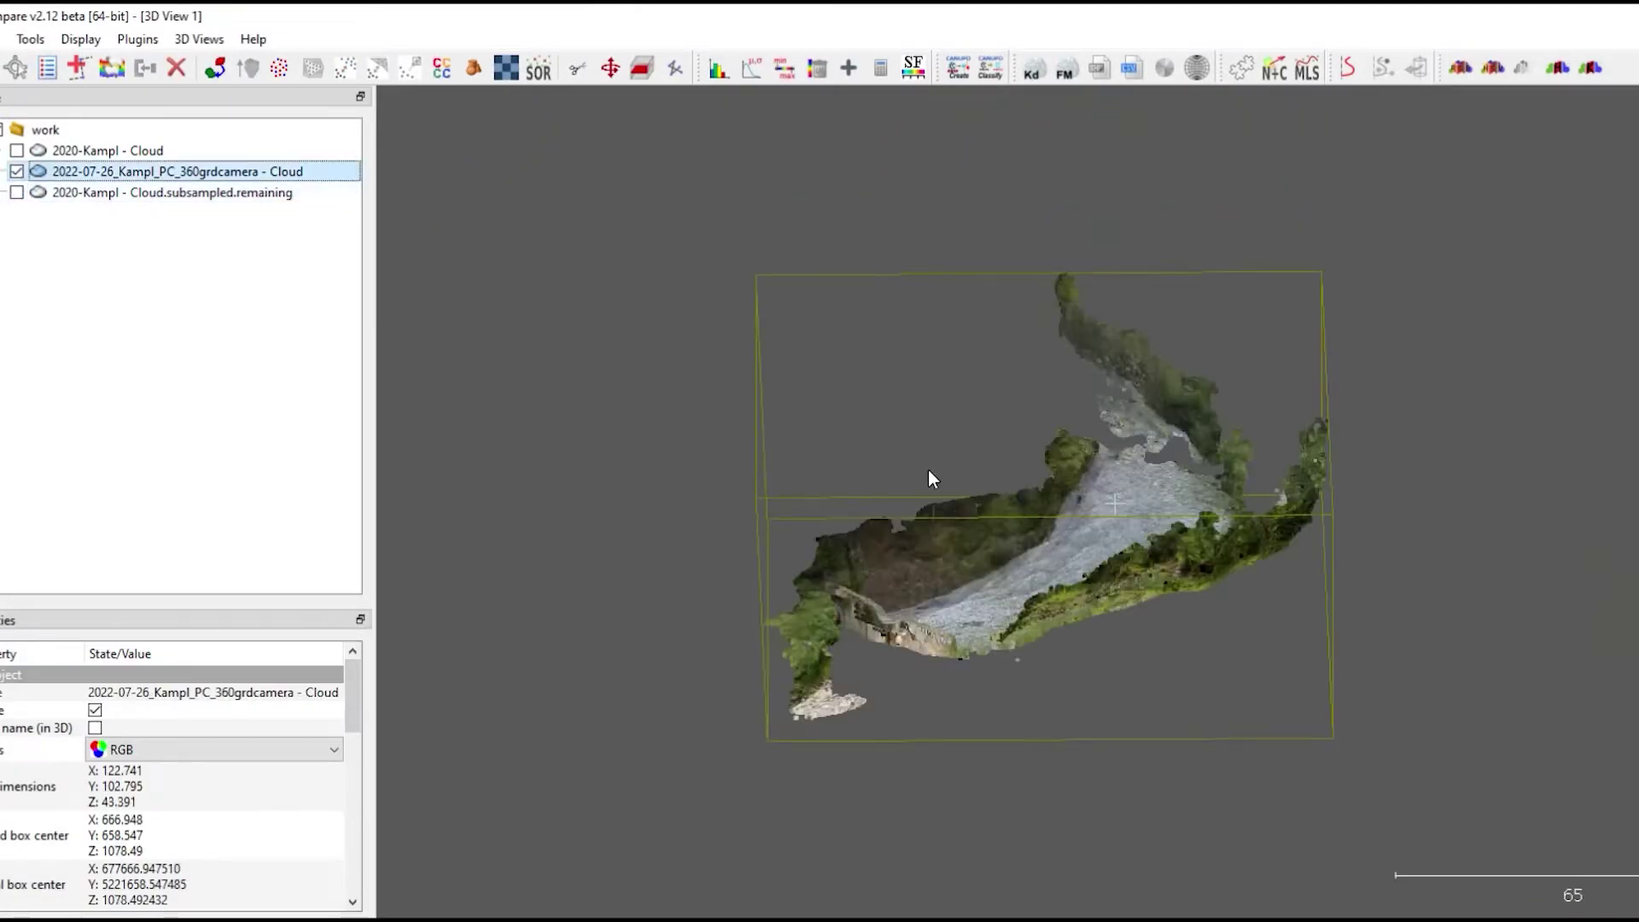
pyautogui.moveTo(929, 469); pyautogui.dragTo(956, 538)
pyautogui.click(278, 68)
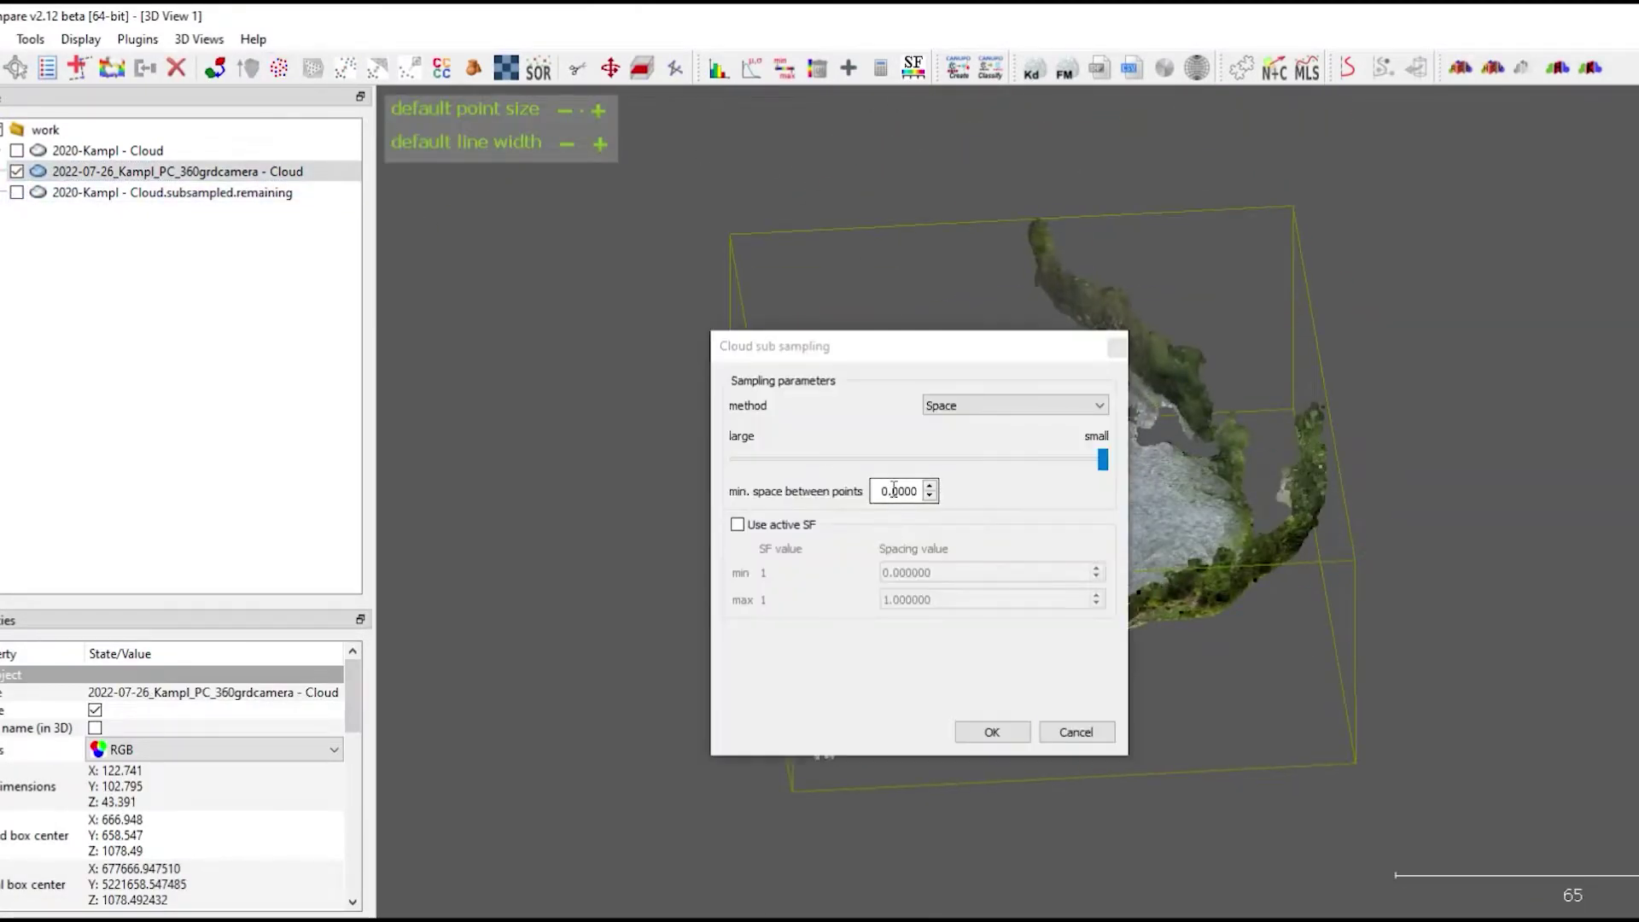
pyautogui.press('Return')
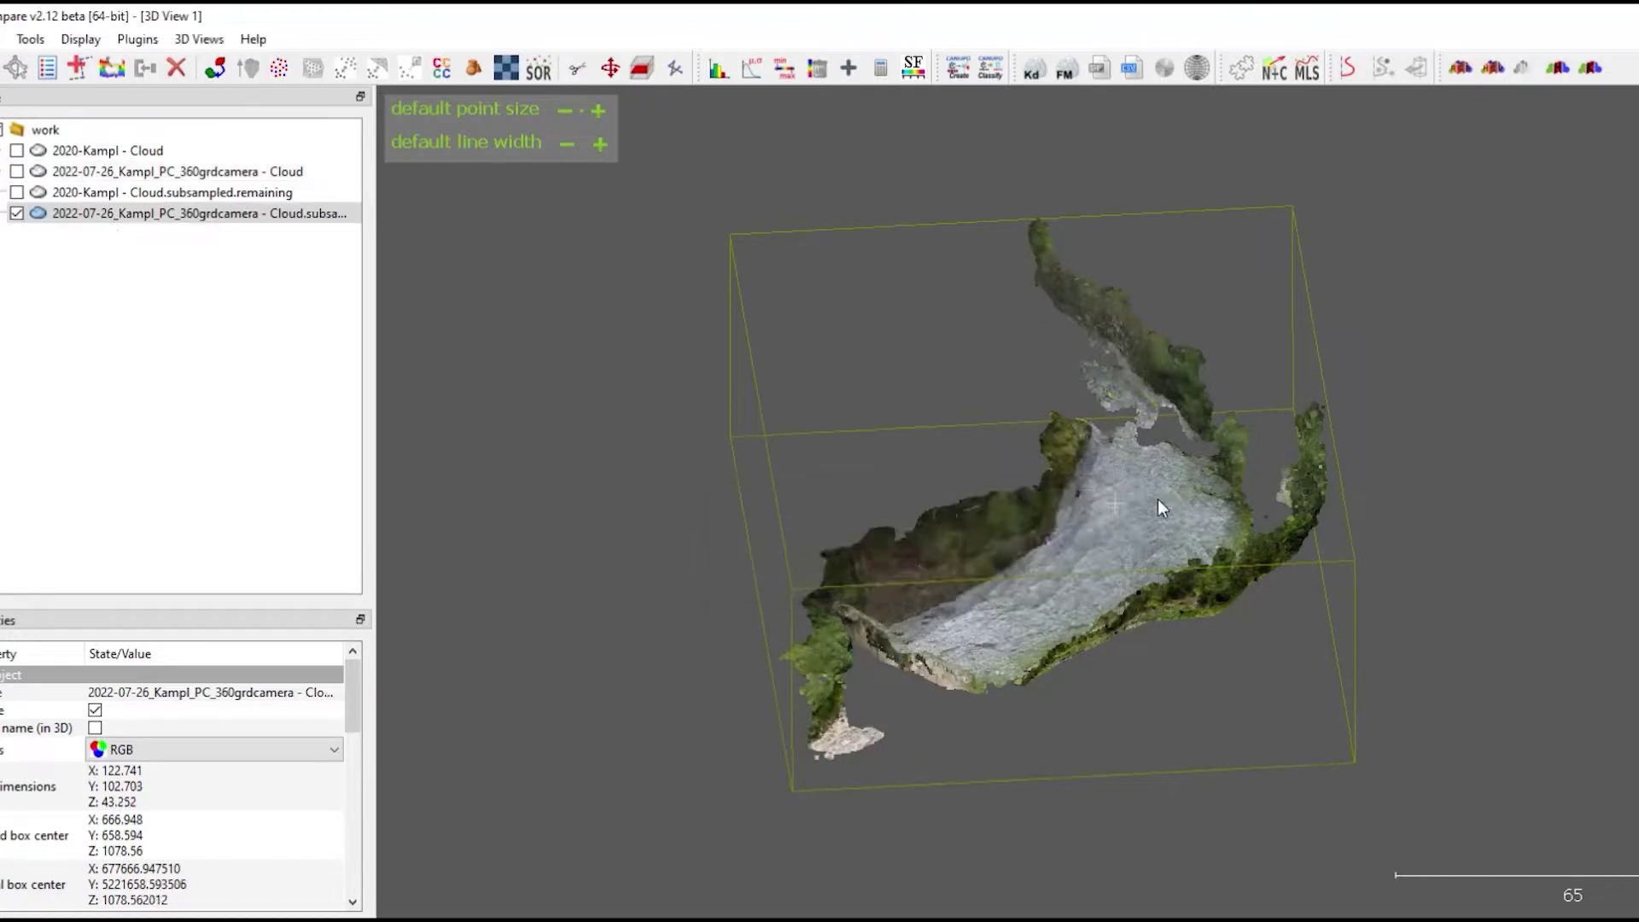
# Cut away the area downstream of the dam from the subsampled 2022 cloud with a polygon segmentation.
pyautogui.scroll(8, 1114, 674)
pyautogui.moveTo(1114, 674); pyautogui.dragTo(1089, 506, button='right')
pyautogui.moveTo(1089, 506); pyautogui.dragTo(1200, 648)
pyautogui.click(577, 69)
pyautogui.click(641, 208)
pyautogui.click(848, 798)
pyautogui.click(476, 481)
pyautogui.rightClick(512, 358)
pyautogui.press('o')
pyautogui.press('Return')
# Cut away the road and the trees beside it from the subsampled 2022 cloud with a polygon segmentation.
pyautogui.moveTo(1050, 682); pyautogui.dragTo(663, 555)
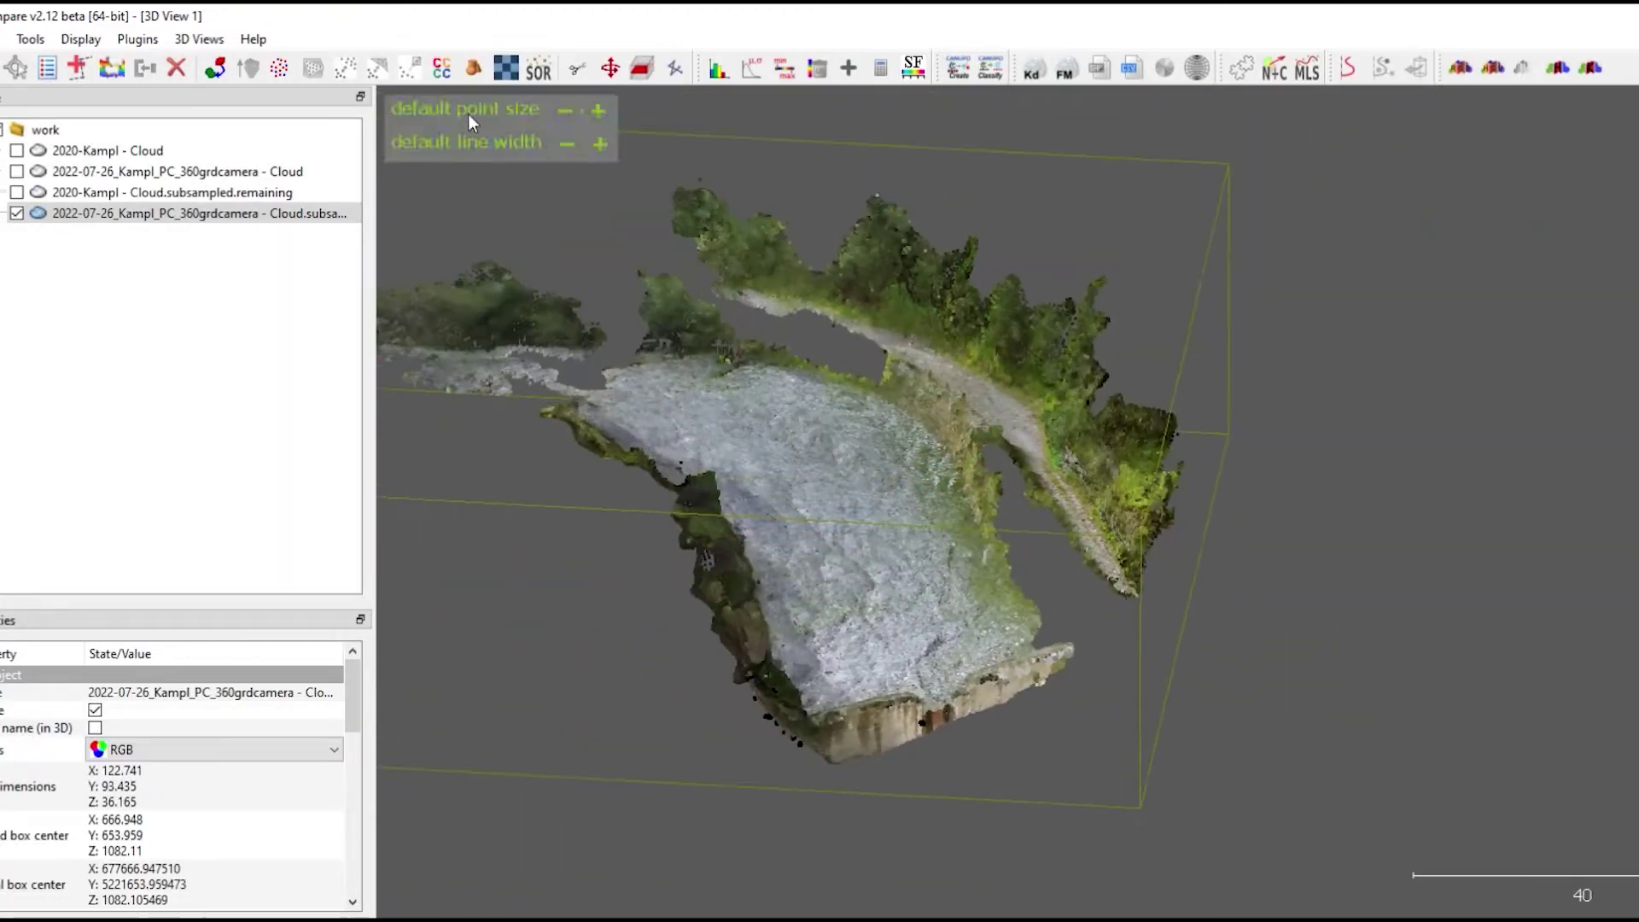
pyautogui.click(577, 69)
pyautogui.click(590, 213)
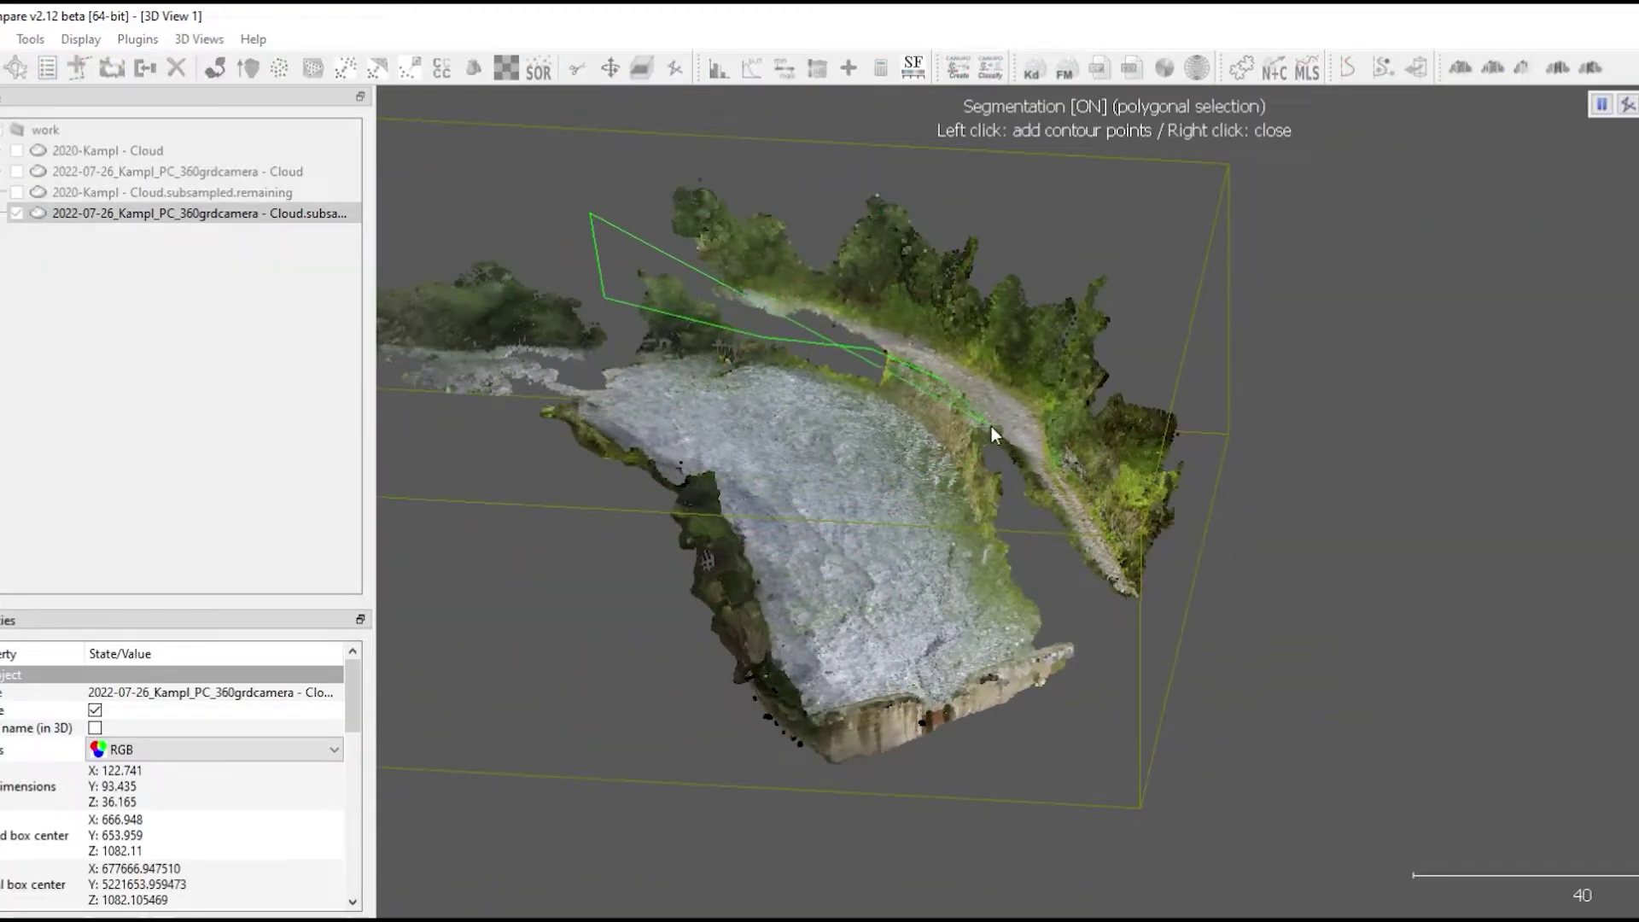
pyautogui.click(1123, 658)
pyautogui.click(1397, 560)
pyautogui.click(1426, 355)
pyautogui.click(546, 91)
pyautogui.rightClick(539, 88)
pyautogui.press('o')
pyautogui.press('Return')
pyautogui.moveTo(1116, 819); pyautogui.dragTo(1267, 868, button='right')
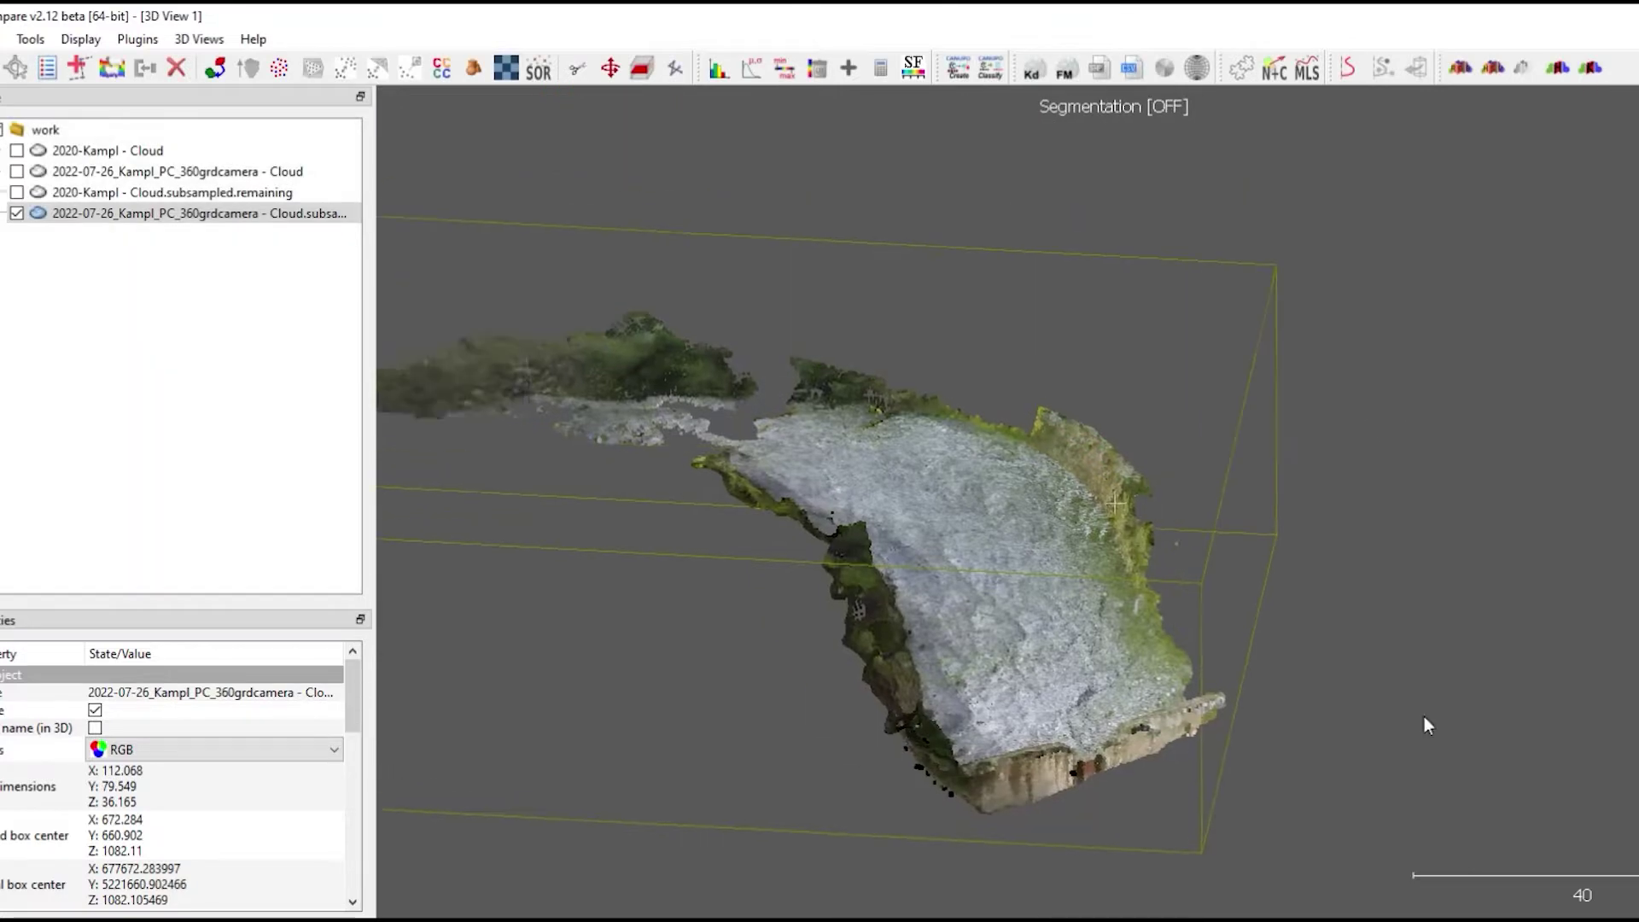
# Cut away the dark vegetated slope beside the gully from the subsampled 2022 cloud with a polygon segmentation.
pyautogui.moveTo(1268, 876); pyautogui.dragTo(939, 478)
pyautogui.click(577, 68)
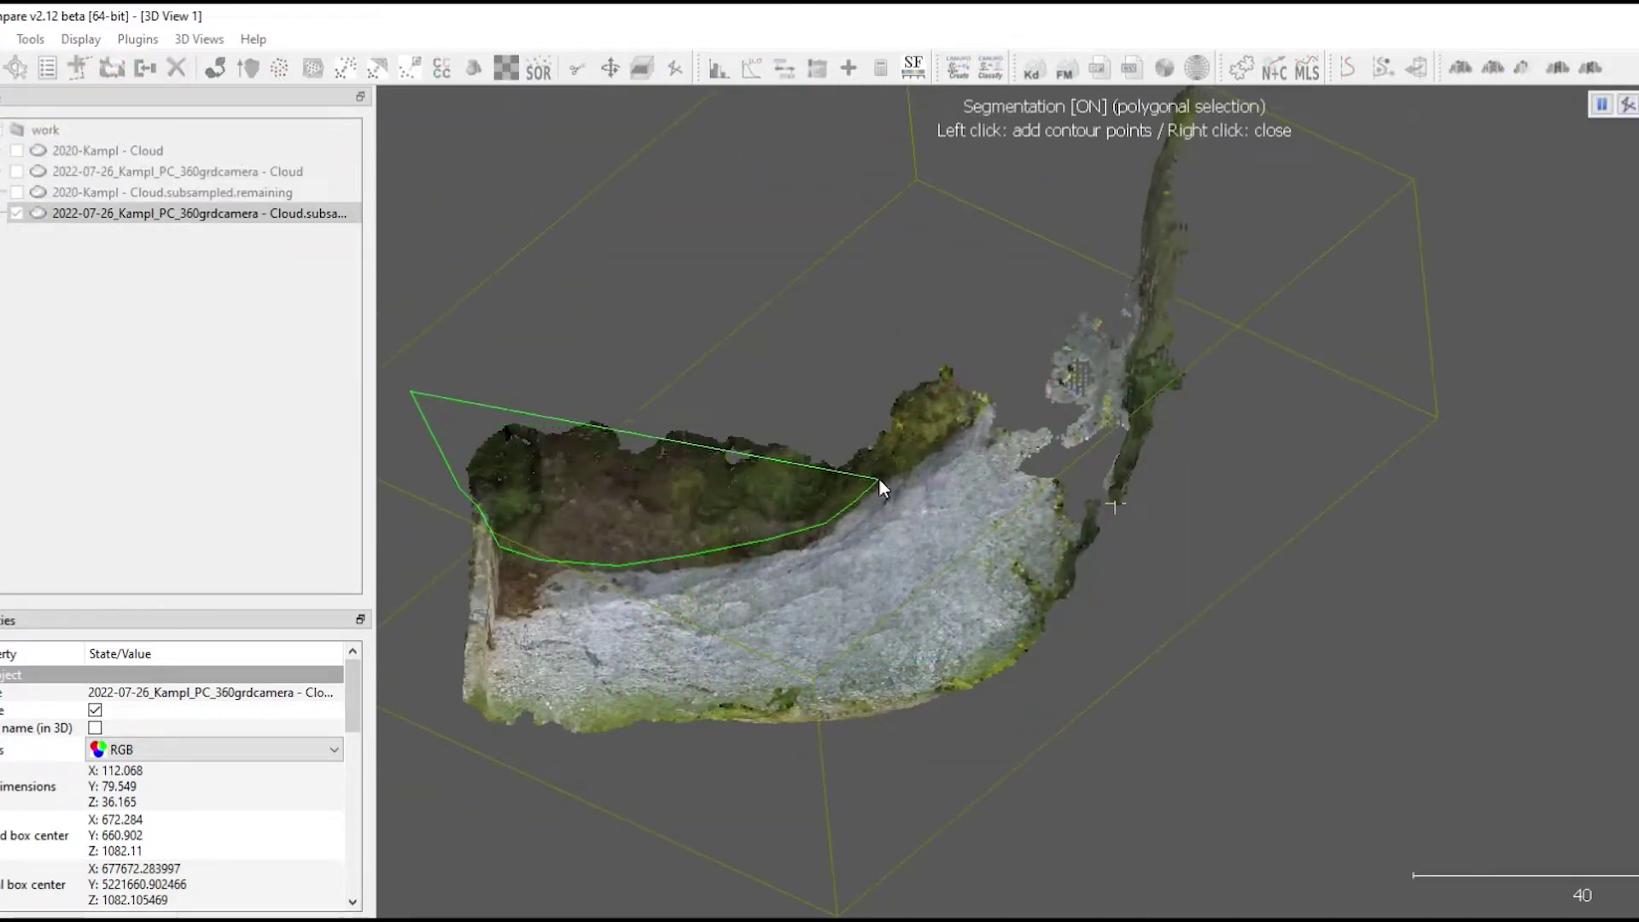
pyautogui.press('o')
pyautogui.press('Return')
# Cut away the vegetated strip at the upstream end of the subsampled 2022 cloud with a polygon segmentation.
pyautogui.moveTo(1176, 519); pyautogui.dragTo(1156, 543, button='right')
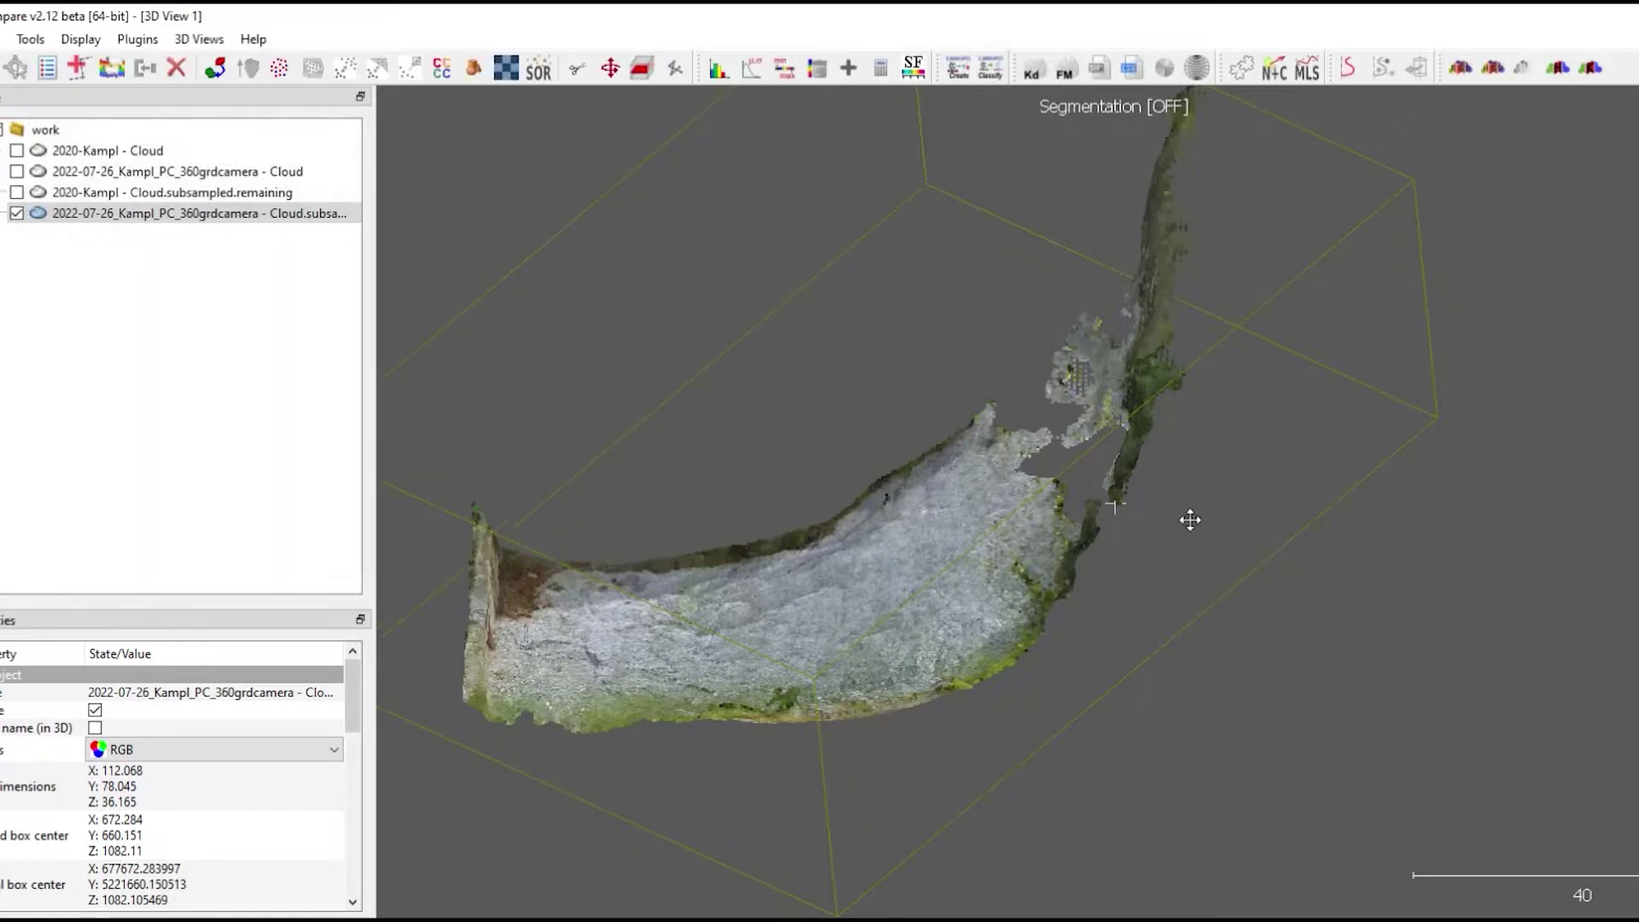
pyautogui.moveTo(1156, 543); pyautogui.dragTo(1176, 623)
pyautogui.scroll(1, 458, 351)
pyautogui.click(577, 68)
pyautogui.click(765, 177)
pyautogui.click(568, 240)
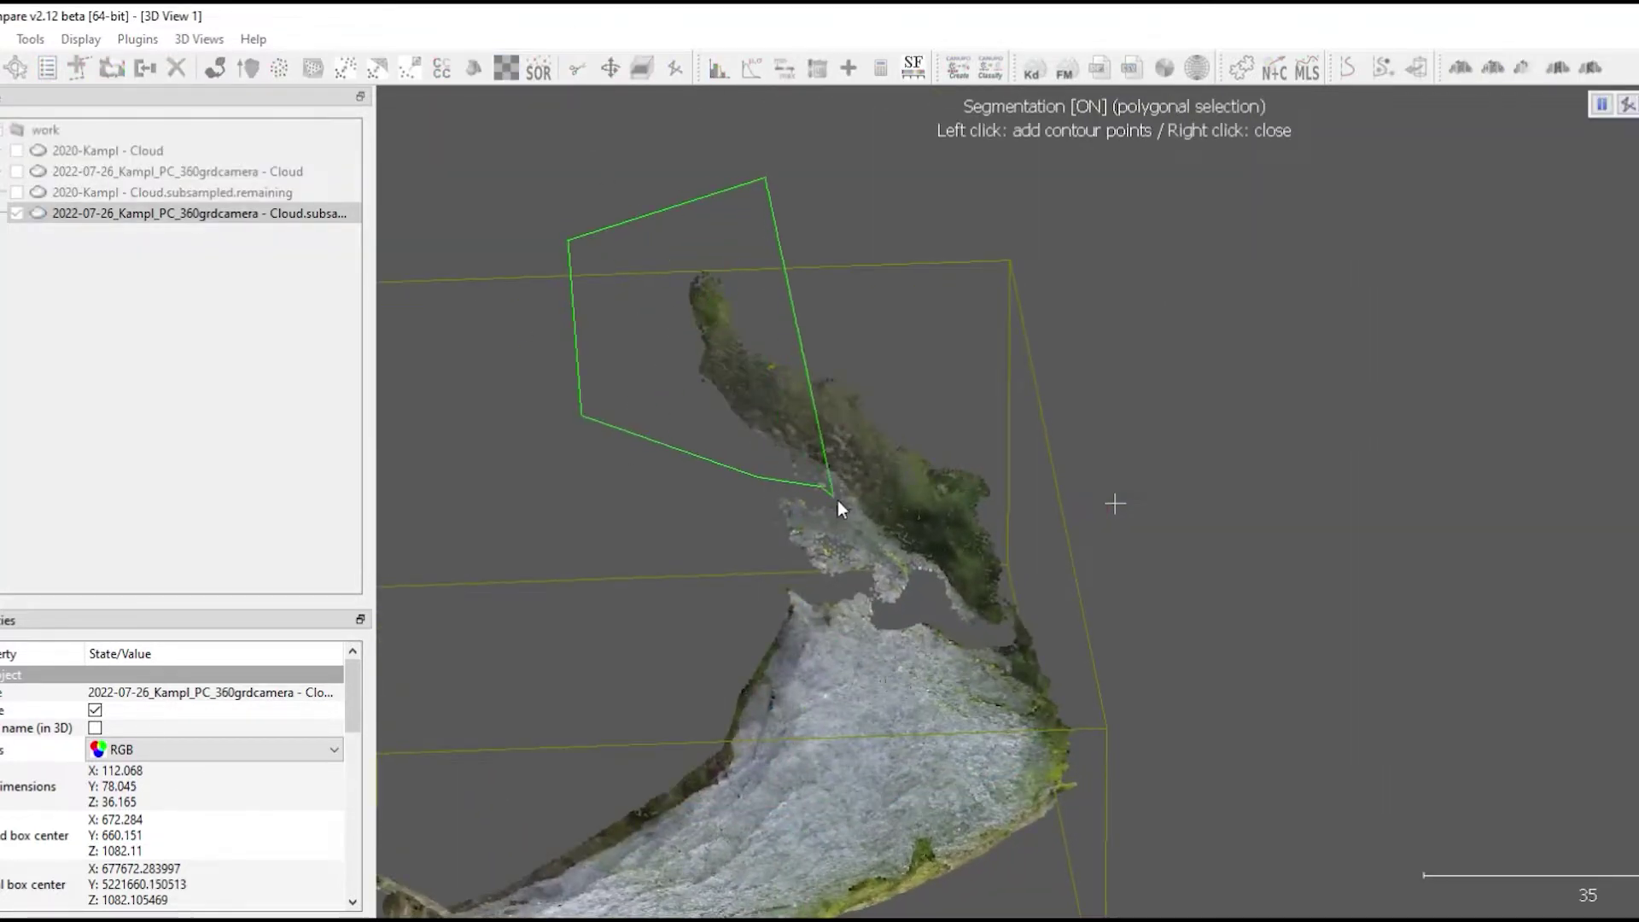
pyautogui.press('o')
pyautogui.press('Return')
# Set the colors of the subsampled 2022 cloud to None and inspect the trimmed surface.
pyautogui.scroll(-3, 1105, 505)
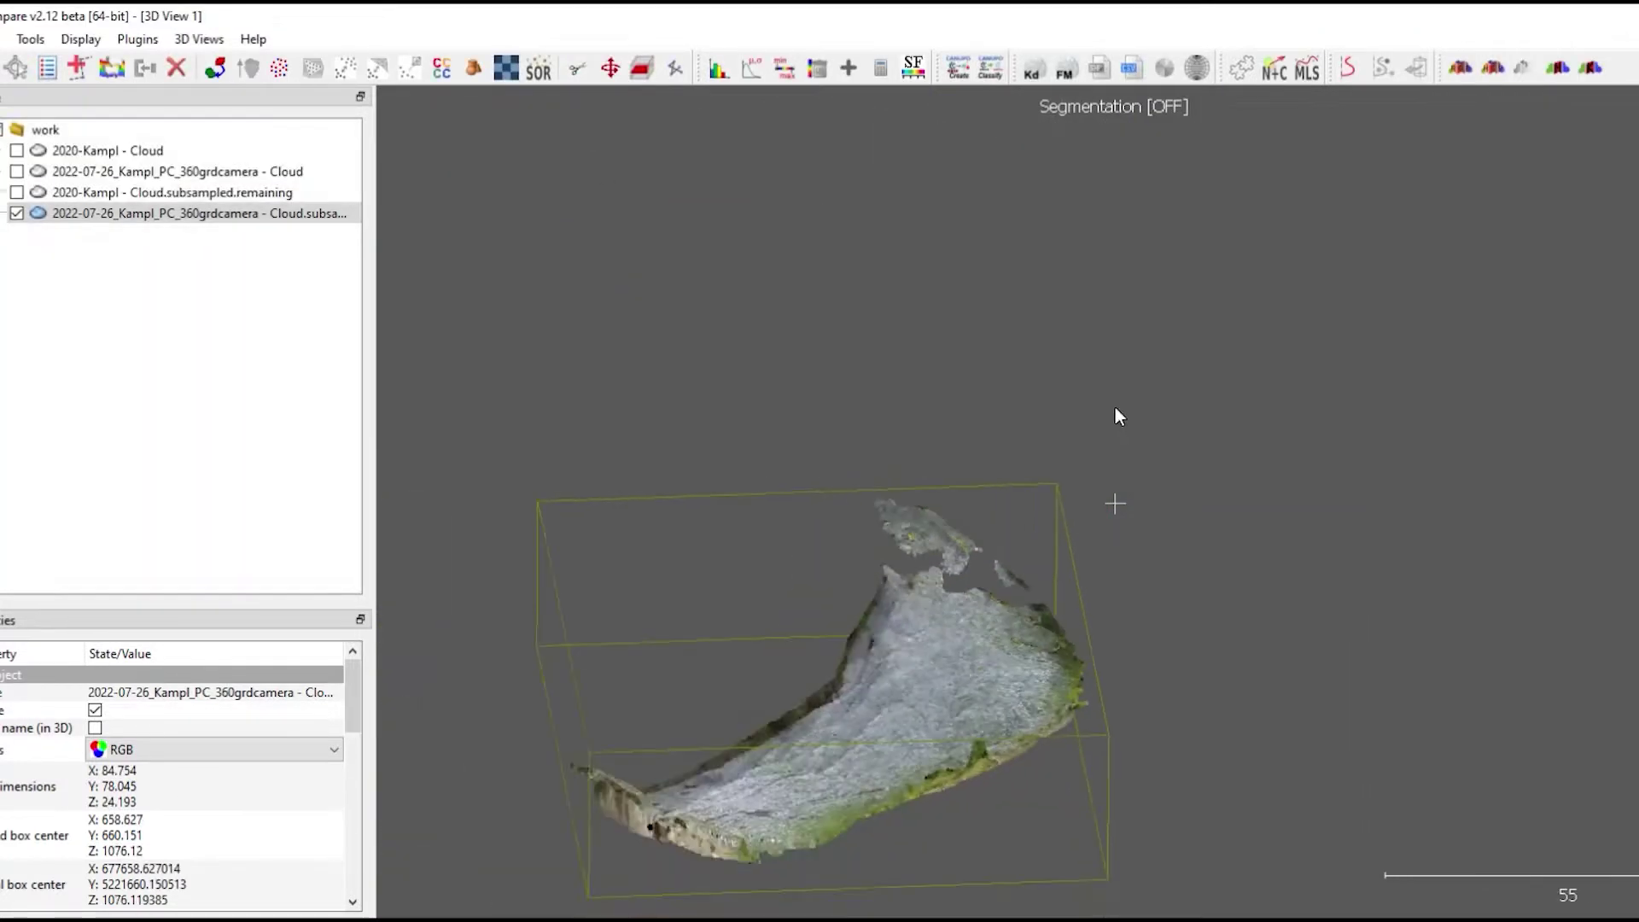
pyautogui.moveTo(1105, 506); pyautogui.dragTo(1104, 580)
pyautogui.moveTo(1104, 580); pyautogui.dragTo(1281, 427, button='right')
pyautogui.scroll(2, 1280, 427)
pyautogui.click(152, 750)
pyautogui.click(145, 770)
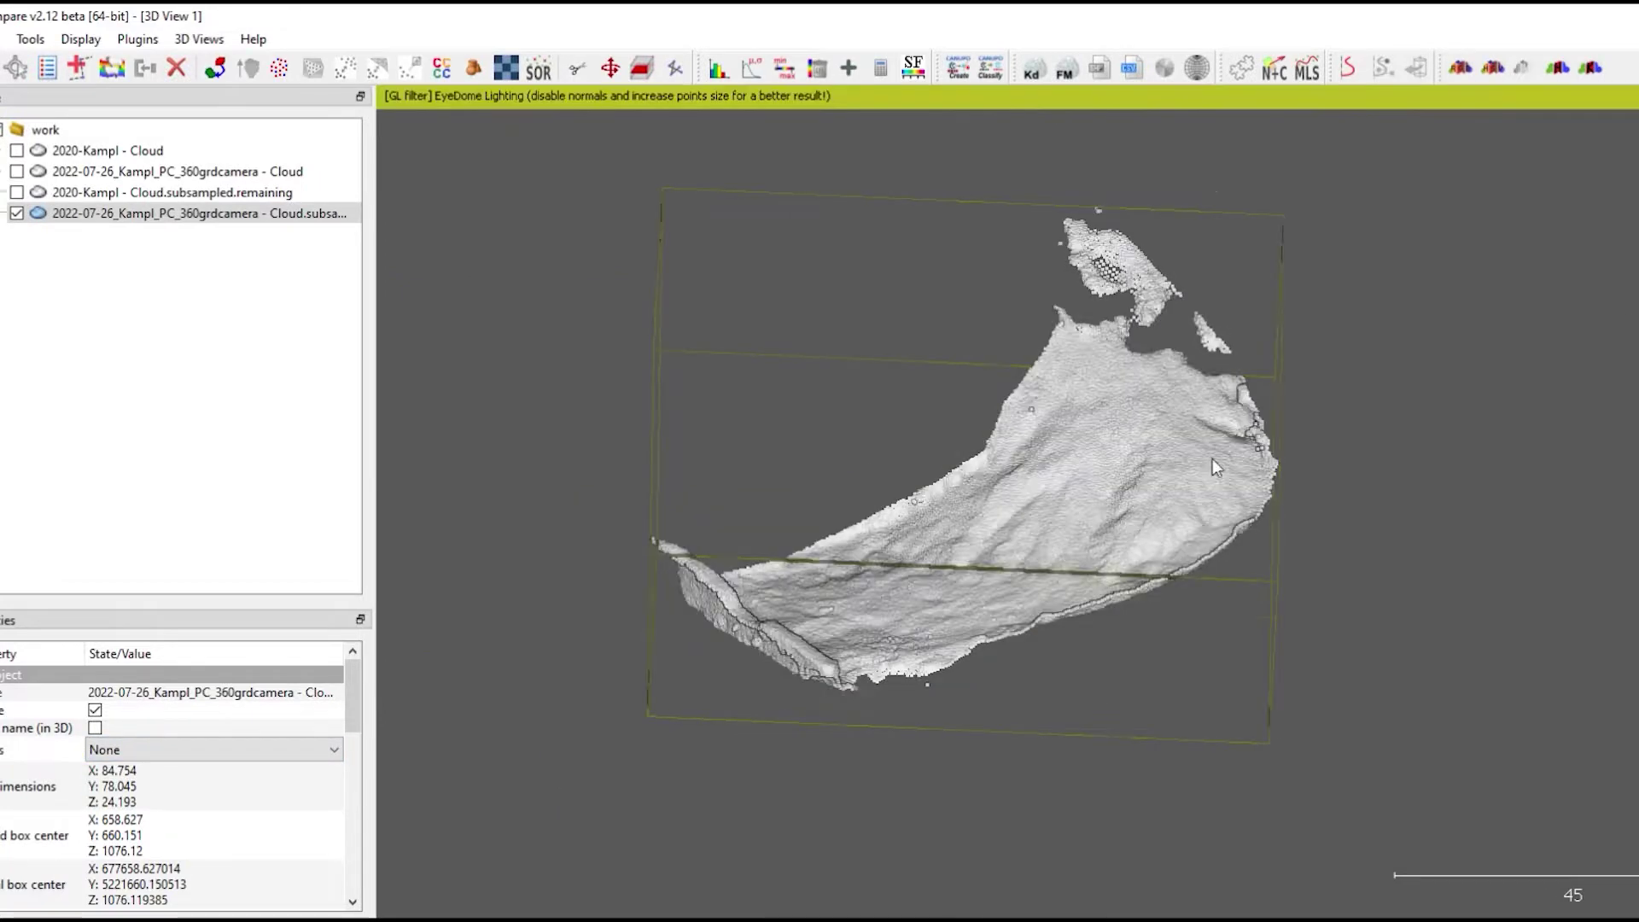
pyautogui.scroll(4, 1204, 460)
pyautogui.moveTo(1136, 550); pyautogui.dragTo(1228, 499, button='right')
pyautogui.scroll(-2, 1227, 498)
pyautogui.moveTo(1228, 498); pyautogui.dragTo(1560, 418)
# Show the original and subsampled 2020 and 2022 clouds together.
pyautogui.click(16, 152)
pyautogui.moveTo(888, 473); pyautogui.dragTo(981, 301)
pyautogui.scroll(-5, 1118, 510)
pyautogui.moveTo(1118, 510); pyautogui.dragTo(1152, 511, button='right')
pyautogui.moveTo(1152, 510); pyautogui.dragTo(1366, 461)
pyautogui.scroll(-1, 1366, 461)
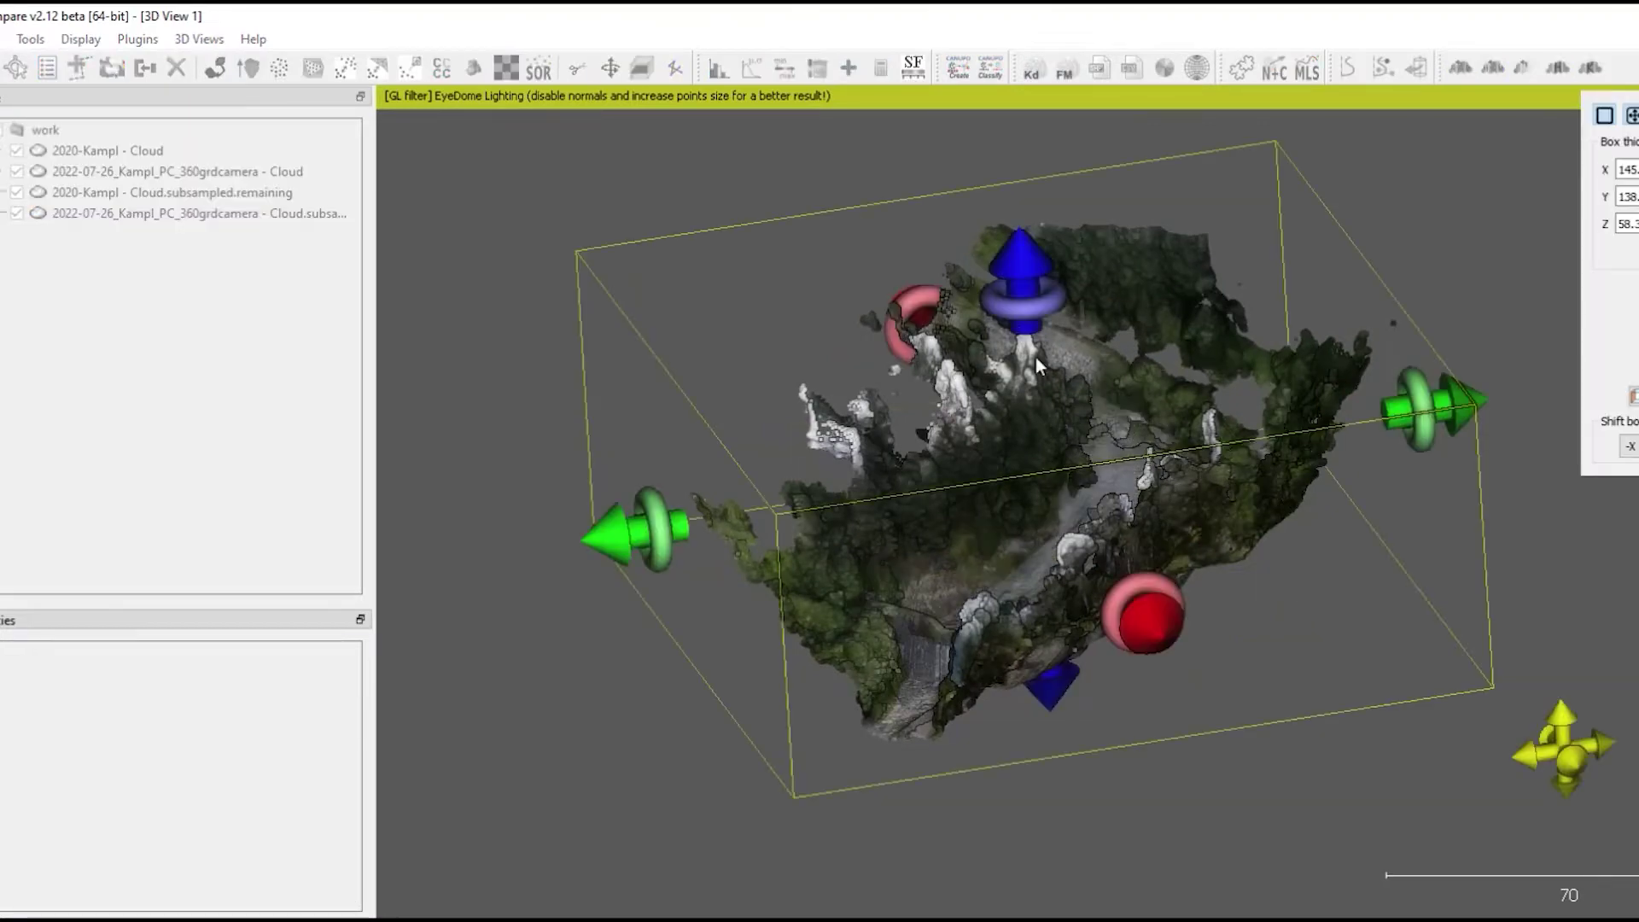
# Narrow the cross section box across the gully to an X thickness of about 83.7 and export the sections of all four clouds.
pyautogui.moveTo(1036, 357); pyautogui.dragTo(1240, 300)
pyautogui.moveTo(1393, 555); pyautogui.dragTo(1042, 517)
pyautogui.scroll(10, 1039, 633)
pyautogui.moveTo(953, 654); pyautogui.dragTo(987, 483, button='right')
pyautogui.scroll(4, 990, 546)
pyautogui.moveTo(993, 598); pyautogui.dragTo(999, 534, button='right')
pyautogui.moveTo(998, 535); pyautogui.dragTo(546, 734)
pyautogui.moveTo(721, 605); pyautogui.dragTo(1350, 437)
pyautogui.moveTo(1183, 389); pyautogui.dragTo(1134, 388)
pyautogui.moveTo(858, 798); pyautogui.dragTo(1351, 533)
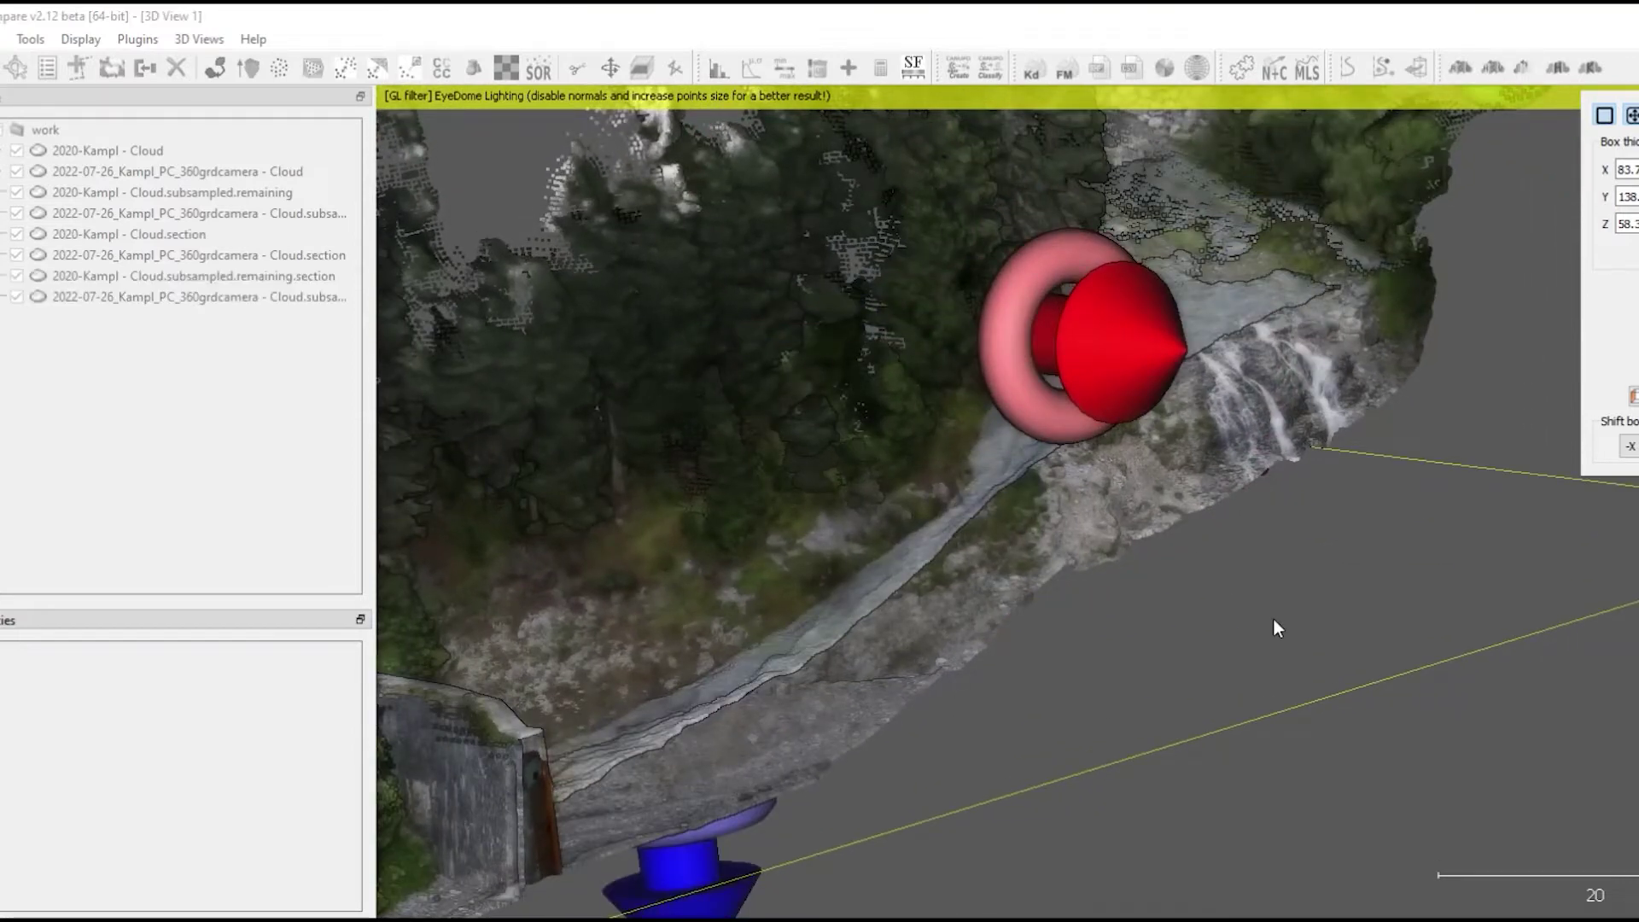
# Leave the cross section tool and hide the four extracted section clouds.
pyautogui.press('Escape')
pyautogui.click(95, 235)
pyautogui.keyDown('shift'); pyautogui.click(94, 297); pyautogui.keyUp('shift')
pyautogui.click(16, 233)
pyautogui.click(16, 255)
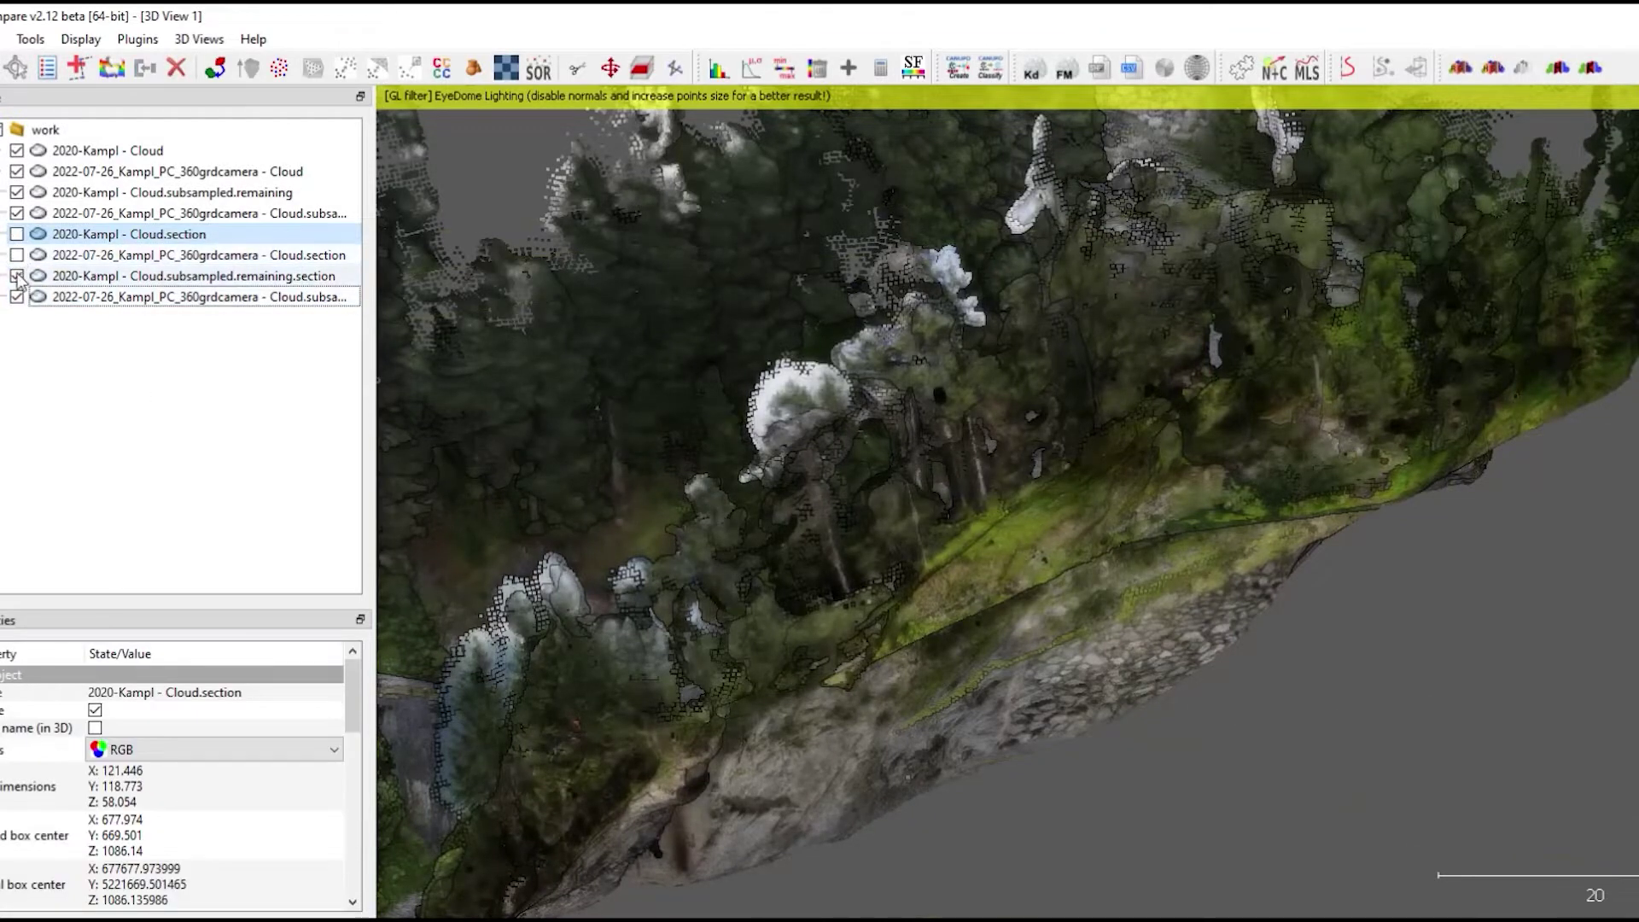
pyautogui.click(16, 276)
pyautogui.click(16, 296)
# Hide the four full clouds and show only the sections of the subsampled 2020 and 2022 clouds.
pyautogui.click(92, 274)
pyautogui.click(16, 214)
pyautogui.click(16, 192)
pyautogui.click(16, 172)
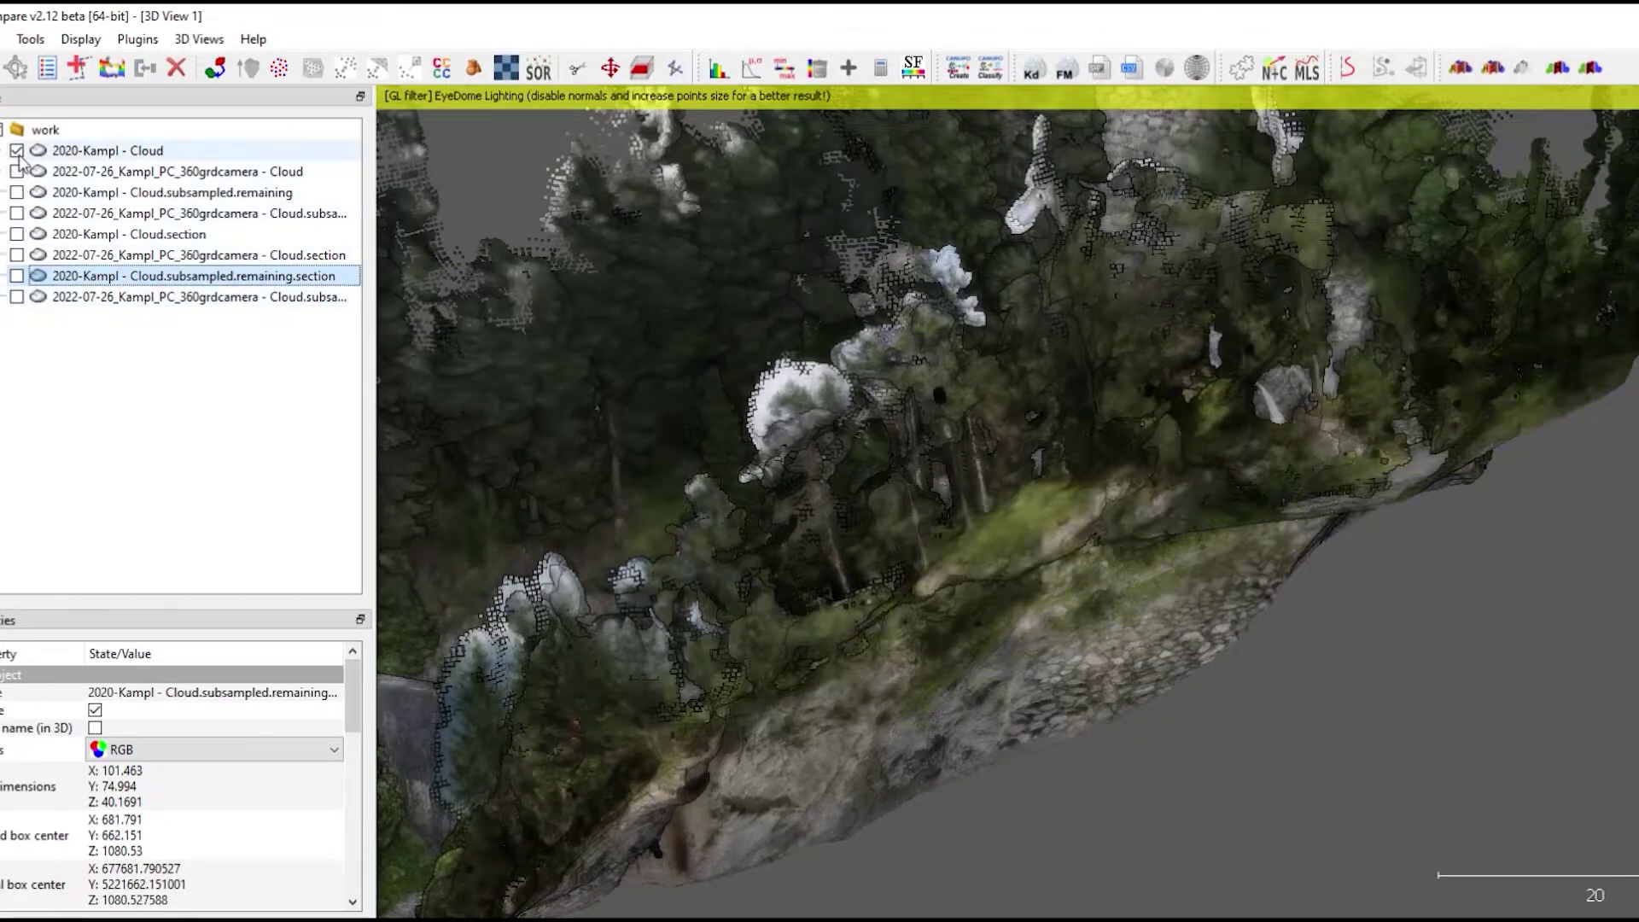
pyautogui.click(17, 151)
pyautogui.click(16, 297)
pyautogui.click(15, 276)
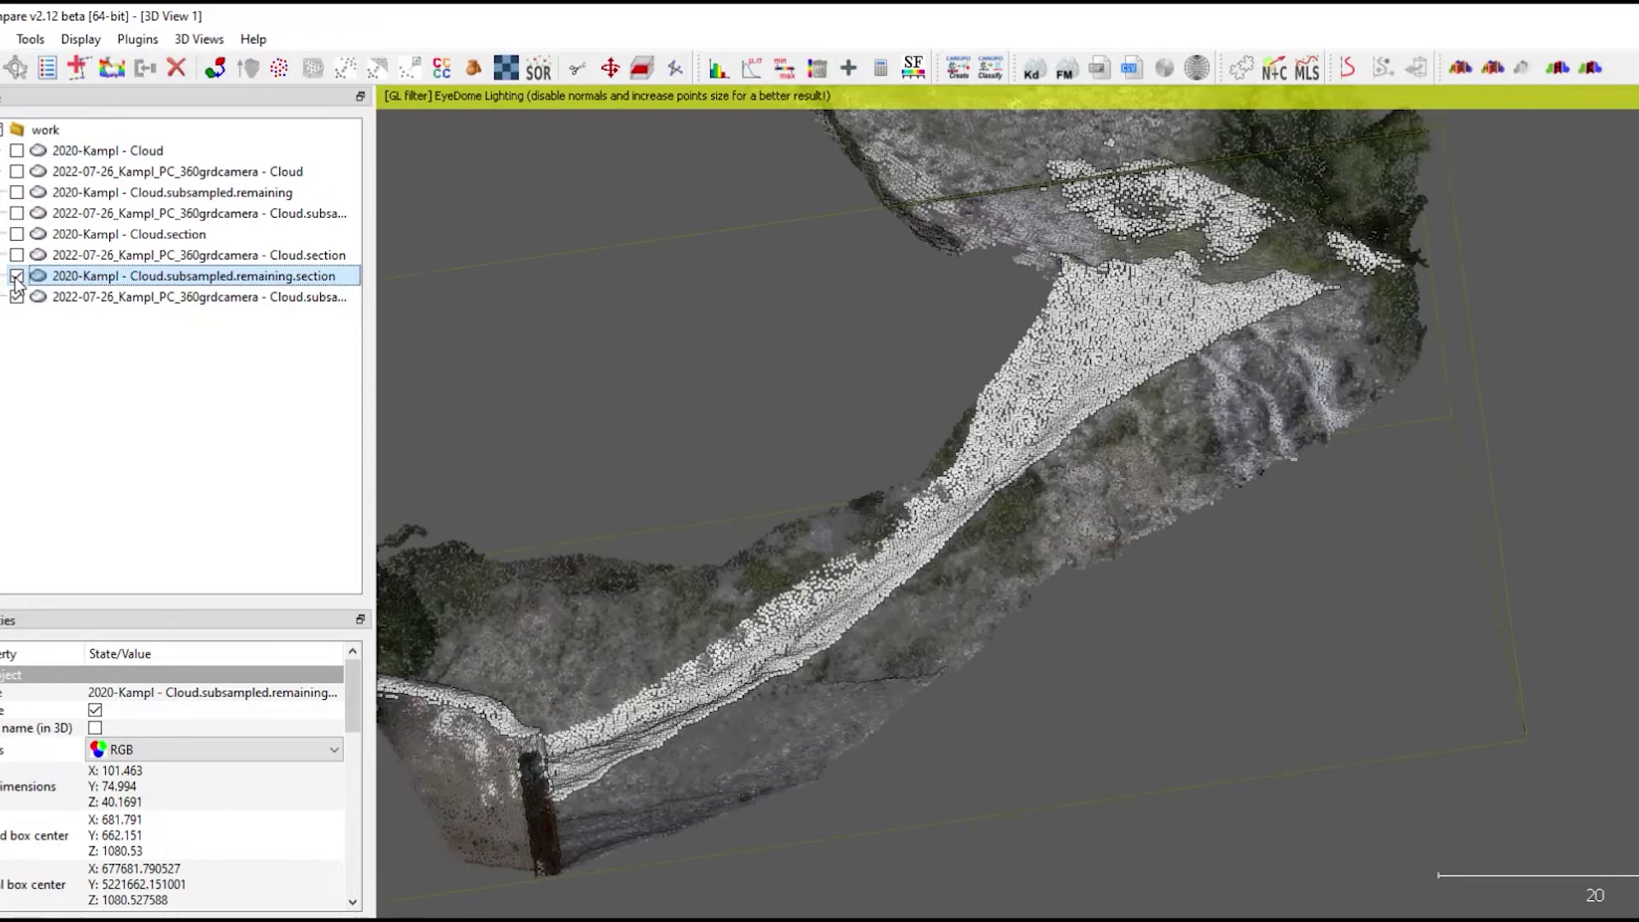
# Measure the distance between the 2022 surface and the 2020 gully bed directly below it with point picking.
pyautogui.scroll(-4, 959, 358)
pyautogui.moveTo(958, 359); pyautogui.dragTo(1196, 406)
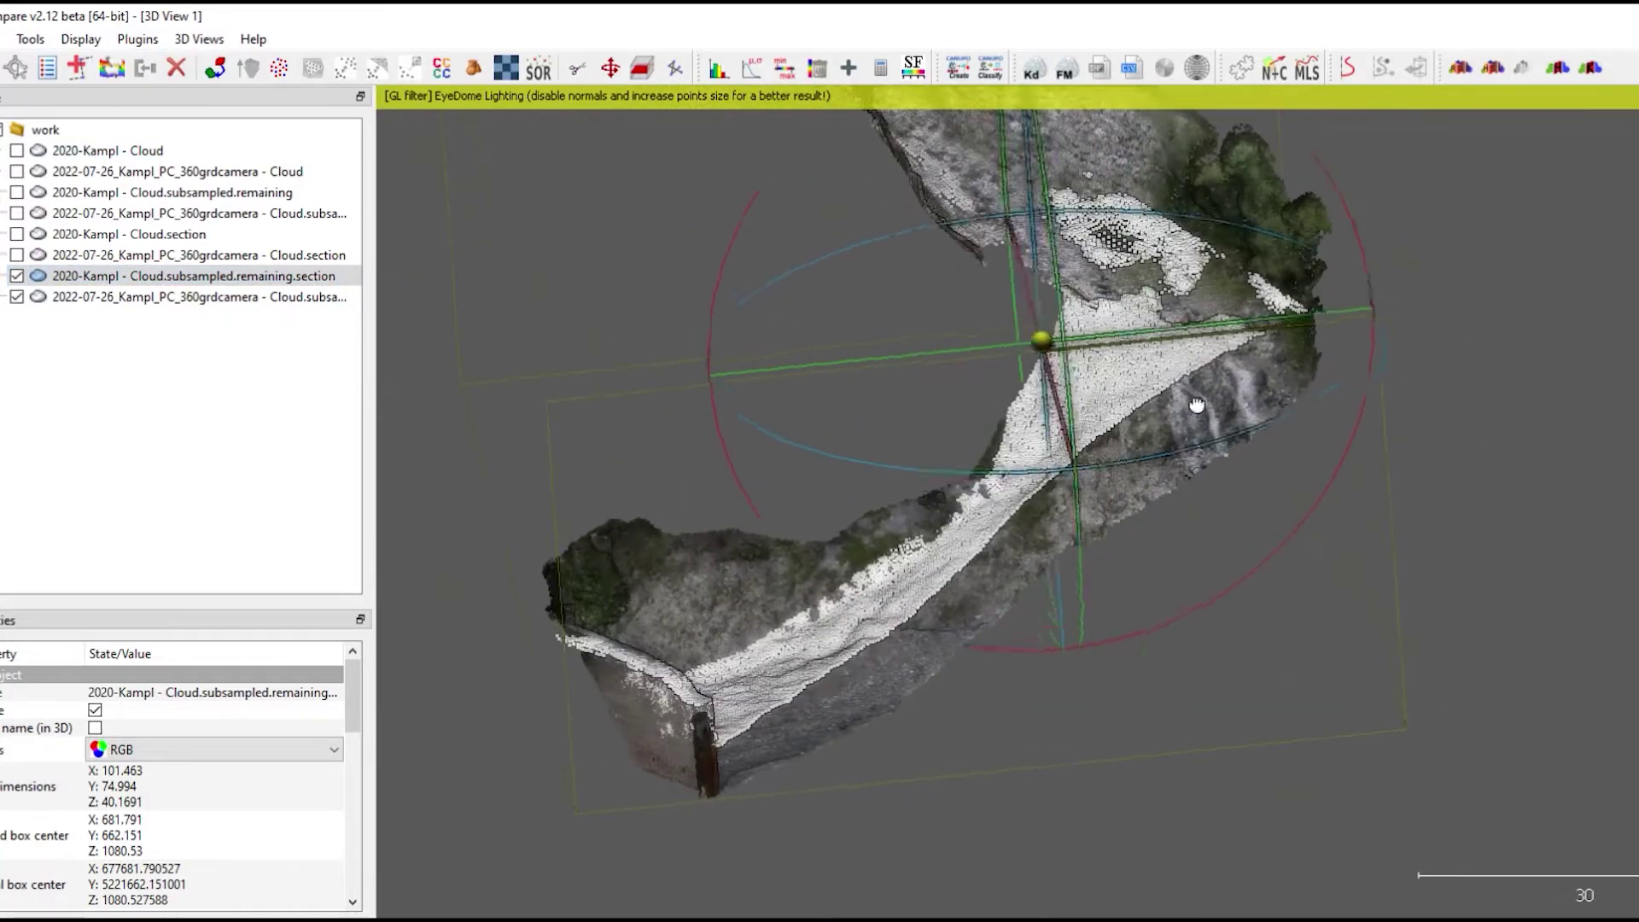
pyautogui.click(15, 69)
pyautogui.scroll(10, 1215, 407)
pyautogui.scroll(2, 1212, 408)
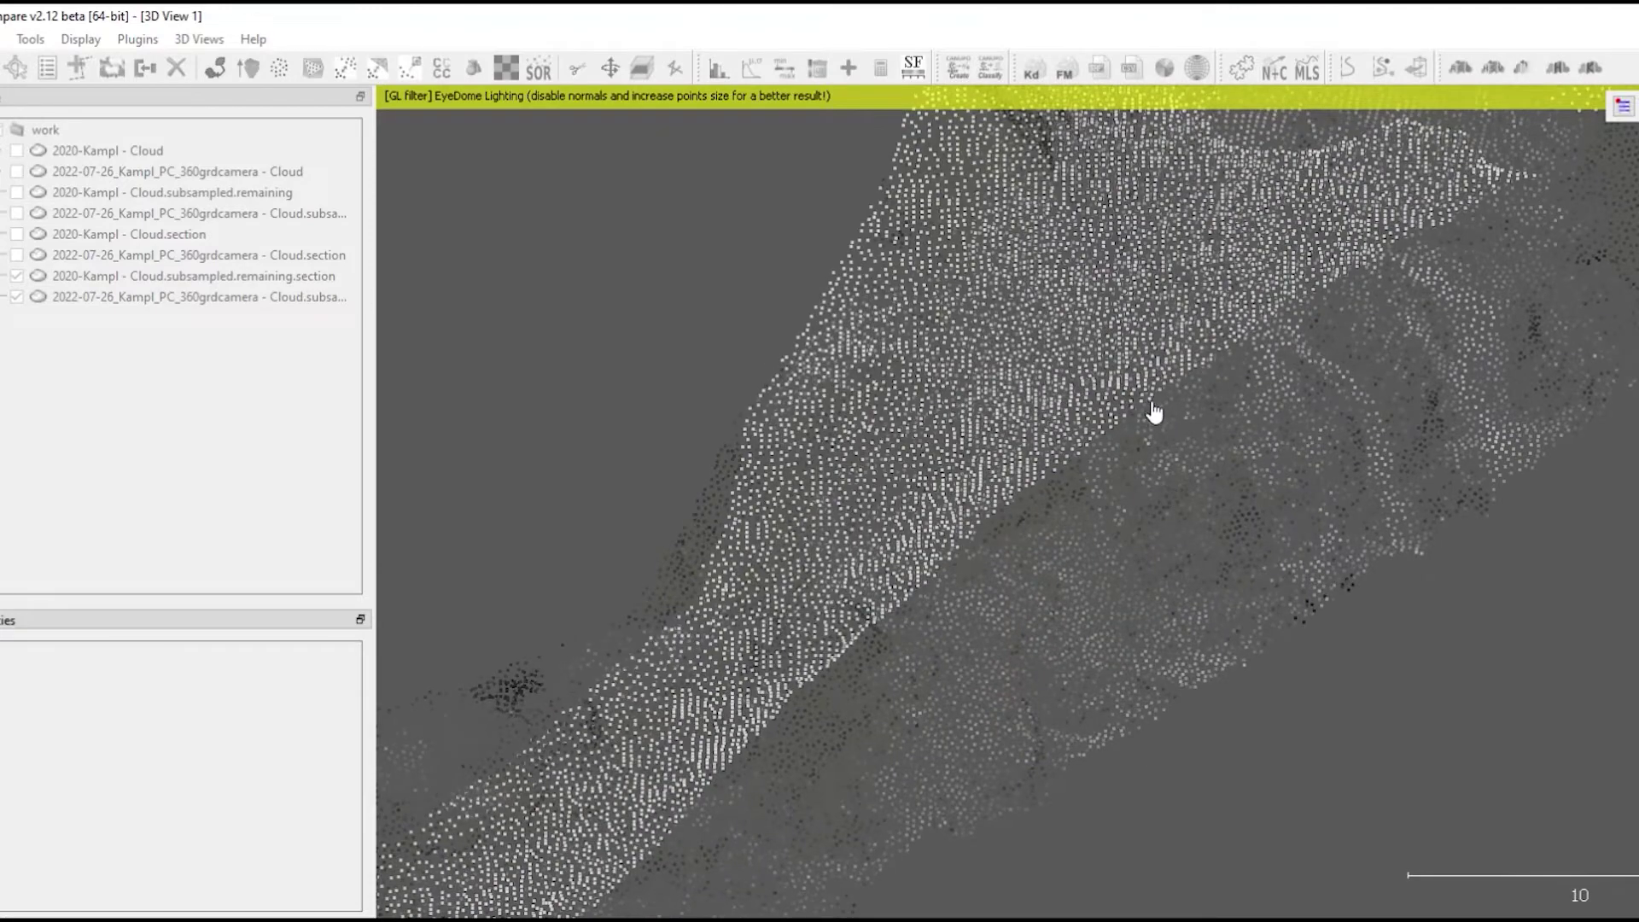
pyautogui.click(1149, 401)
pyautogui.moveTo(1187, 711); pyautogui.dragTo(1142, 656)
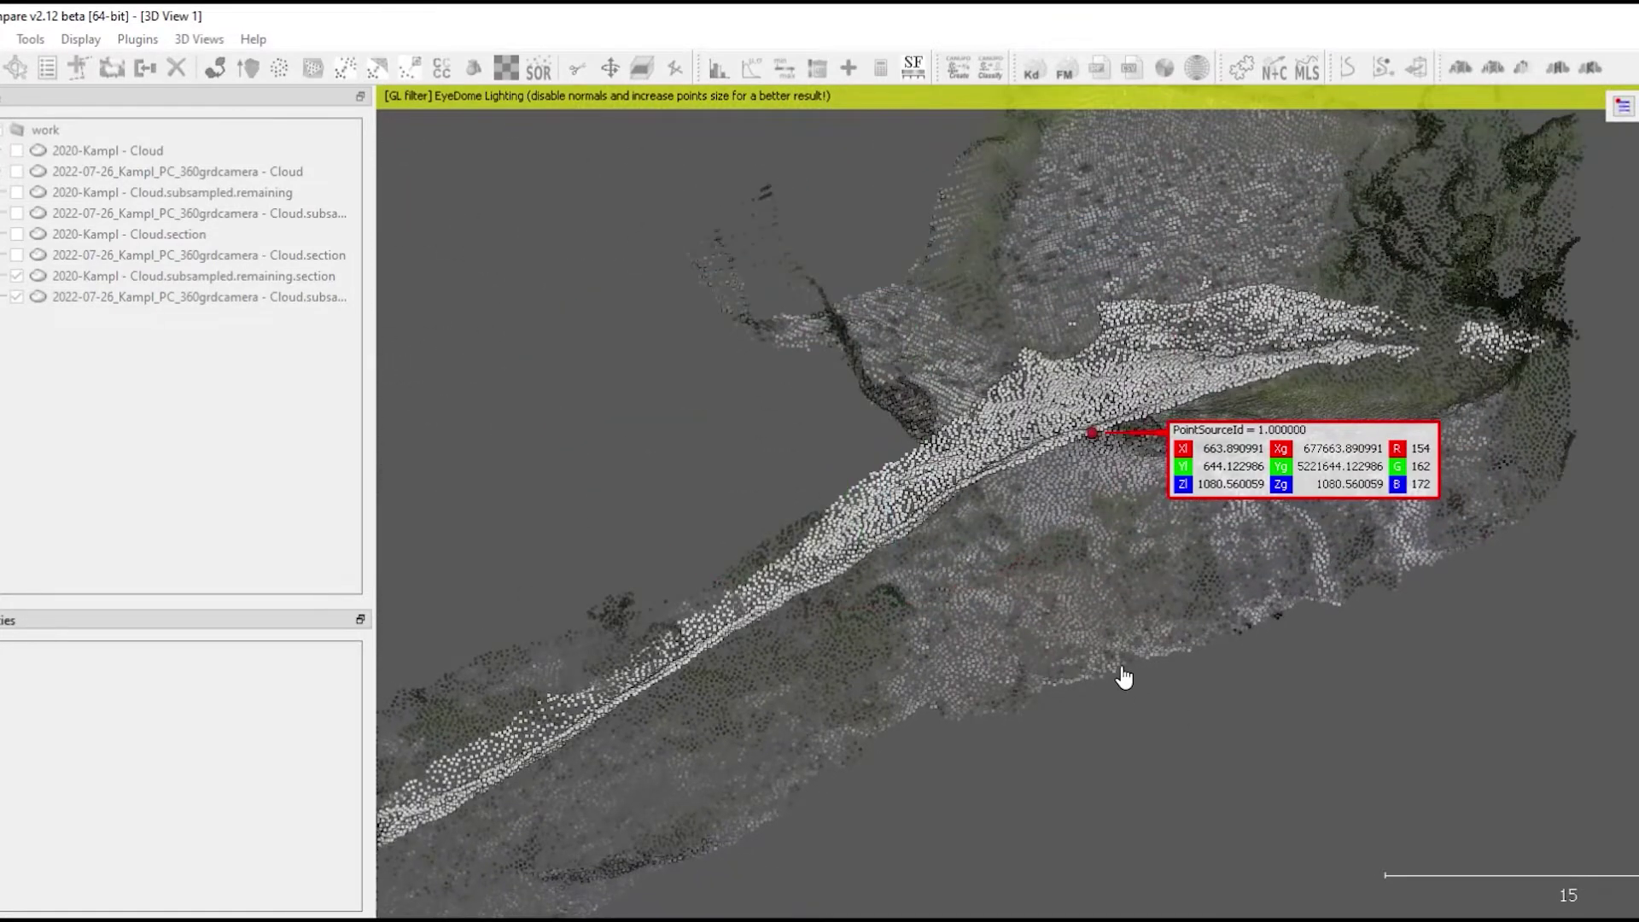
pyautogui.click(1122, 668)
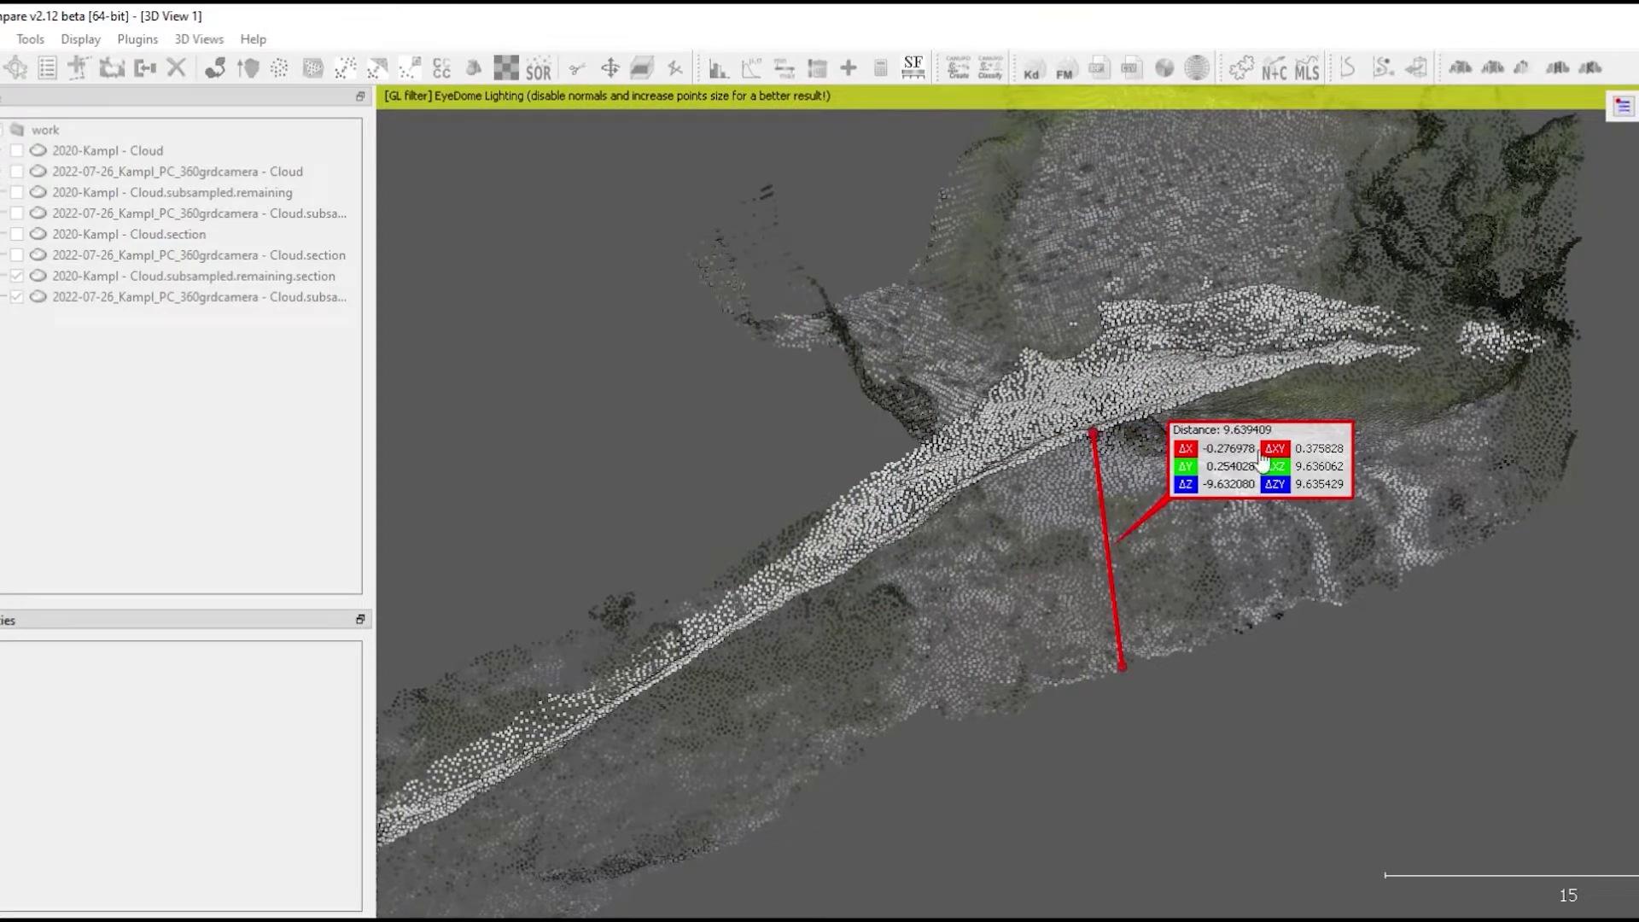
# Delete the four extracted section clouds.
pyautogui.scroll(-5, 1375, 505)
pyautogui.moveTo(1375, 504); pyautogui.dragTo(938, 670)
pyautogui.moveTo(938, 670); pyautogui.dragTo(989, 526, button='right')
pyautogui.moveTo(989, 525); pyautogui.dragTo(757, 386)
pyautogui.click(124, 234)
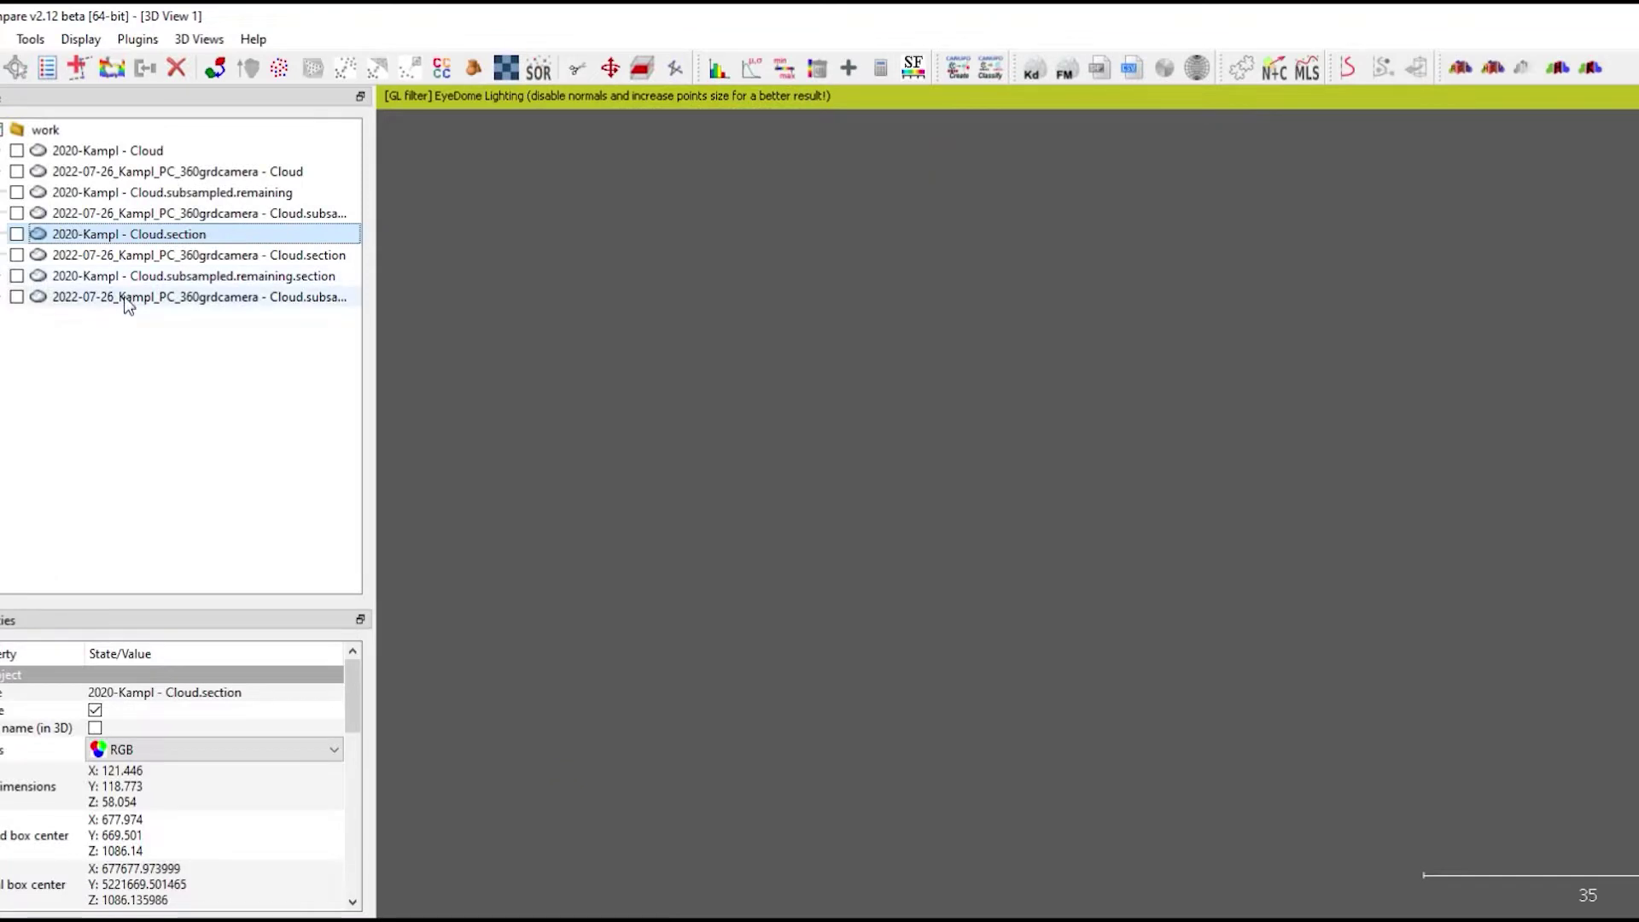
pyautogui.keyDown('shift'); pyautogui.click(125, 295); pyautogui.keyUp('shift')
pyautogui.click(177, 69)
# Show the trimmed subsampled 2022 and 2020 clouds together.
pyautogui.click(16, 214)
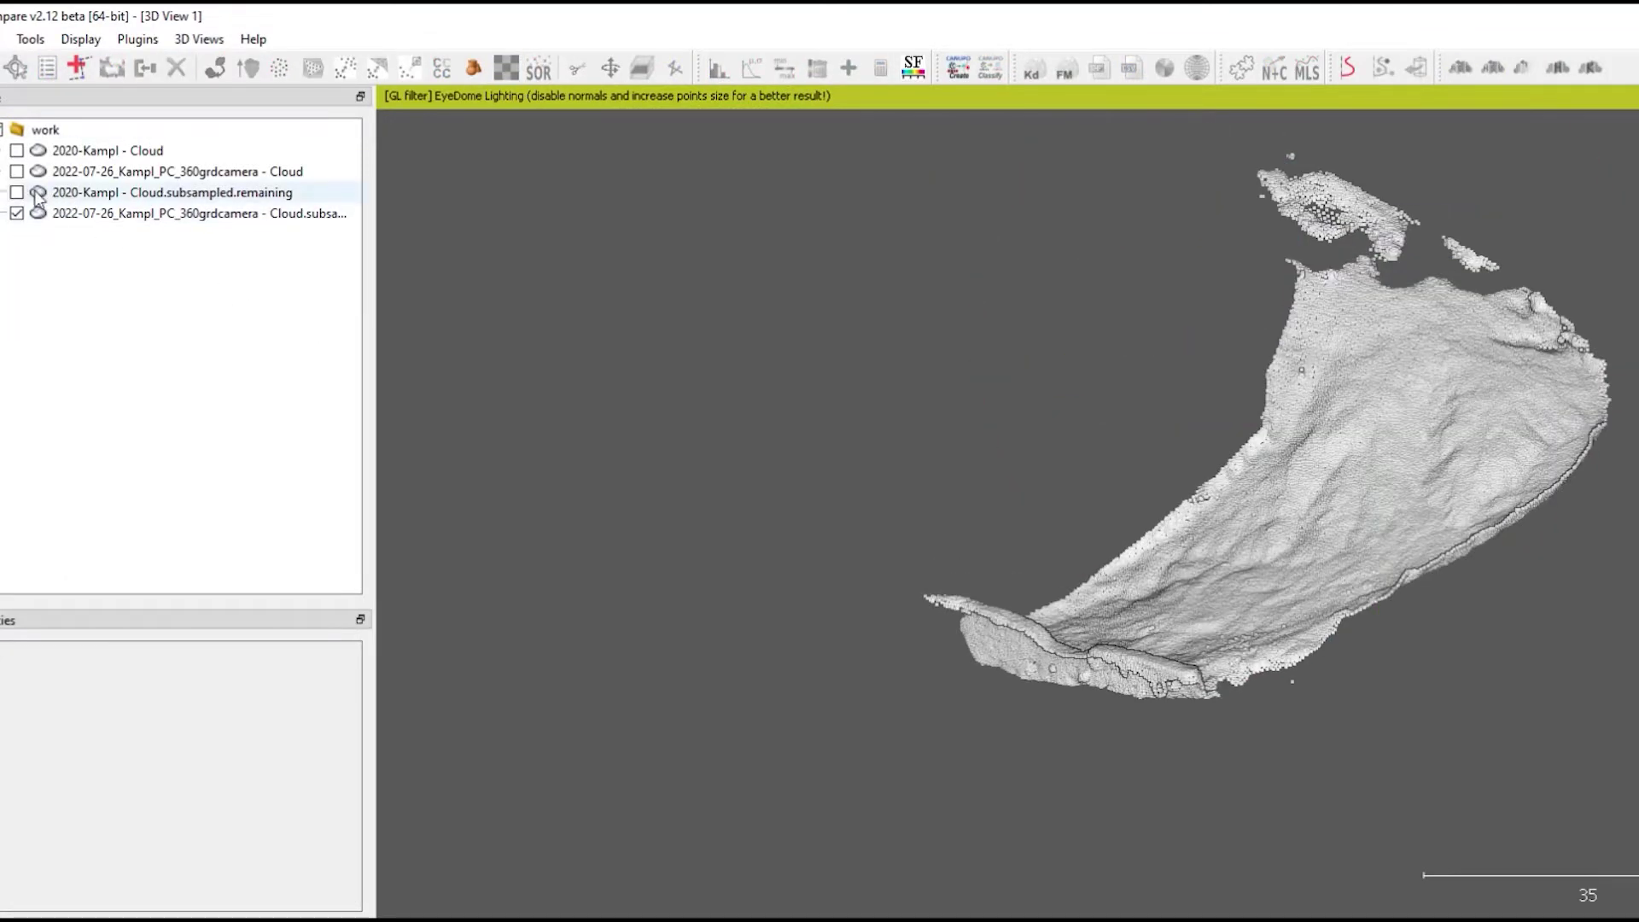
pyautogui.click(16, 192)
pyautogui.moveTo(1315, 478); pyautogui.dragTo(1483, 417)
pyautogui.moveTo(1482, 422); pyautogui.dragTo(1248, 502, button='right')
# Start a 2.5D volume computation on both subsampled clouds, with the 2020 cloud as ground and its empty cells interpolated.
pyautogui.keyDown('shift'); pyautogui.click(84, 213); pyautogui.keyUp('shift')
pyautogui.click(30, 38)
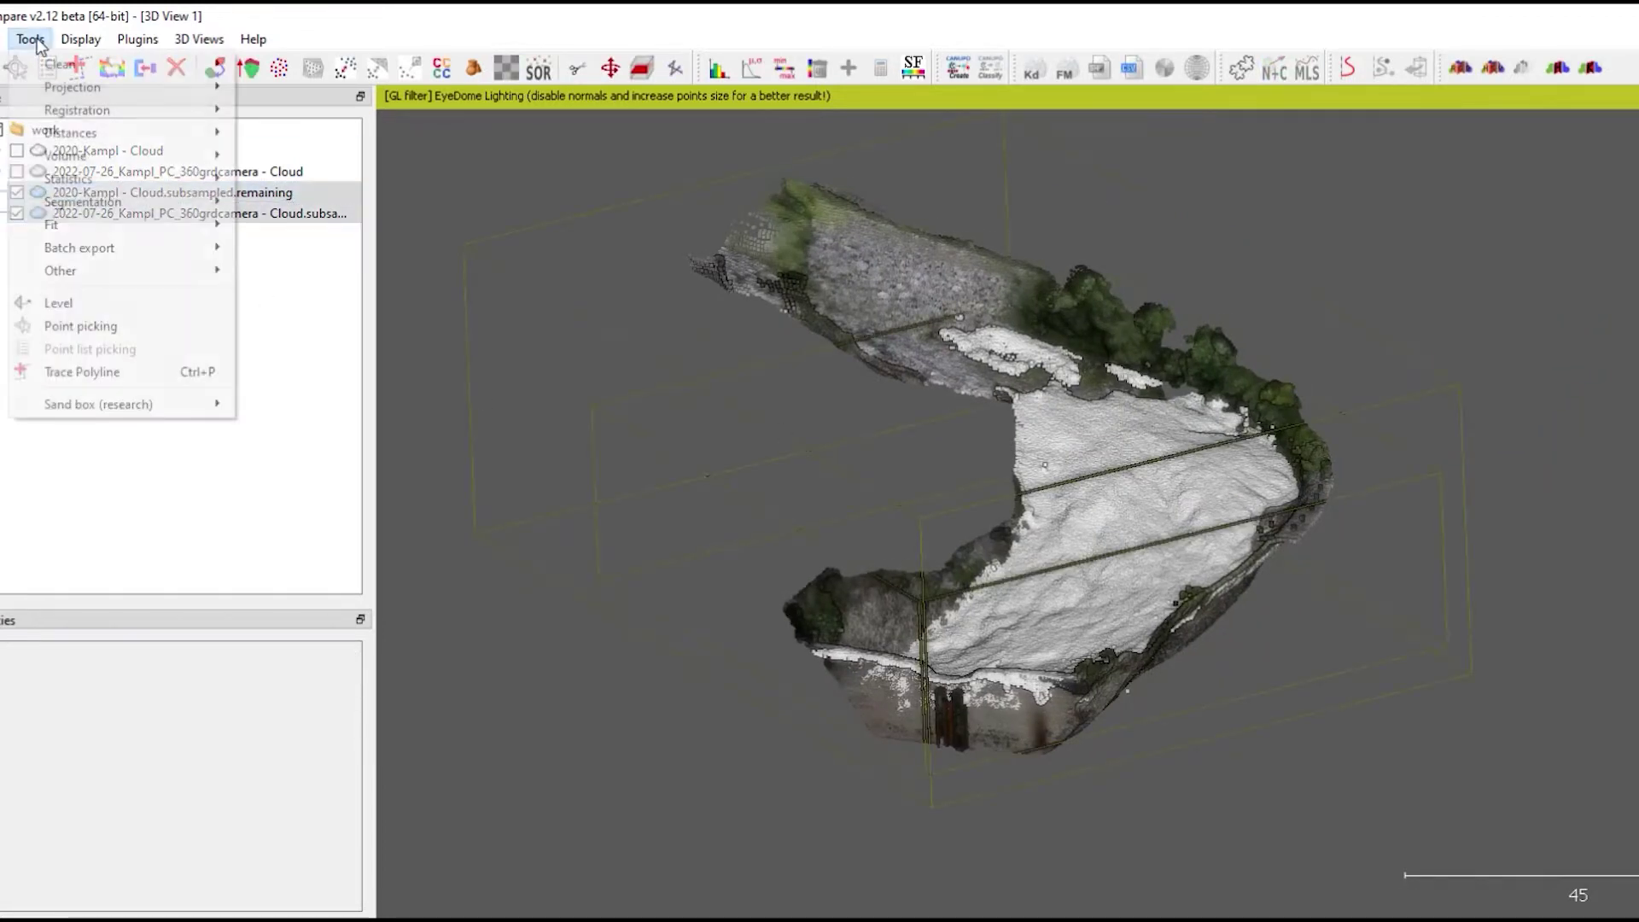
pyautogui.moveTo(68, 155)
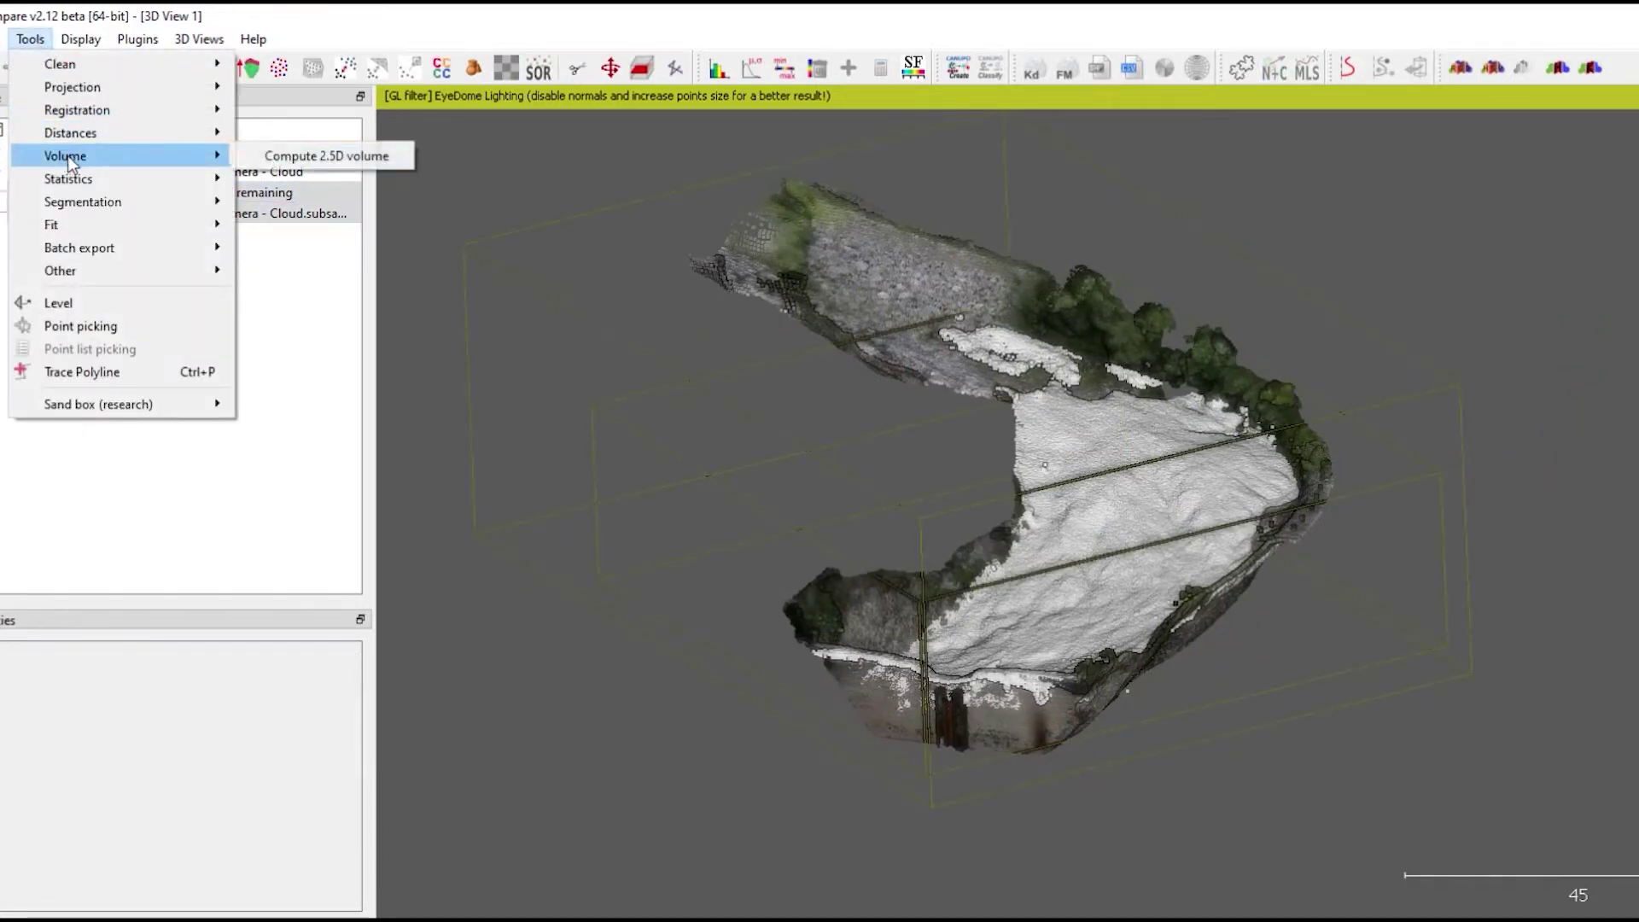
pyautogui.click(294, 155)
pyautogui.click(597, 143)
pyautogui.click(560, 177)
pyautogui.click(565, 171)
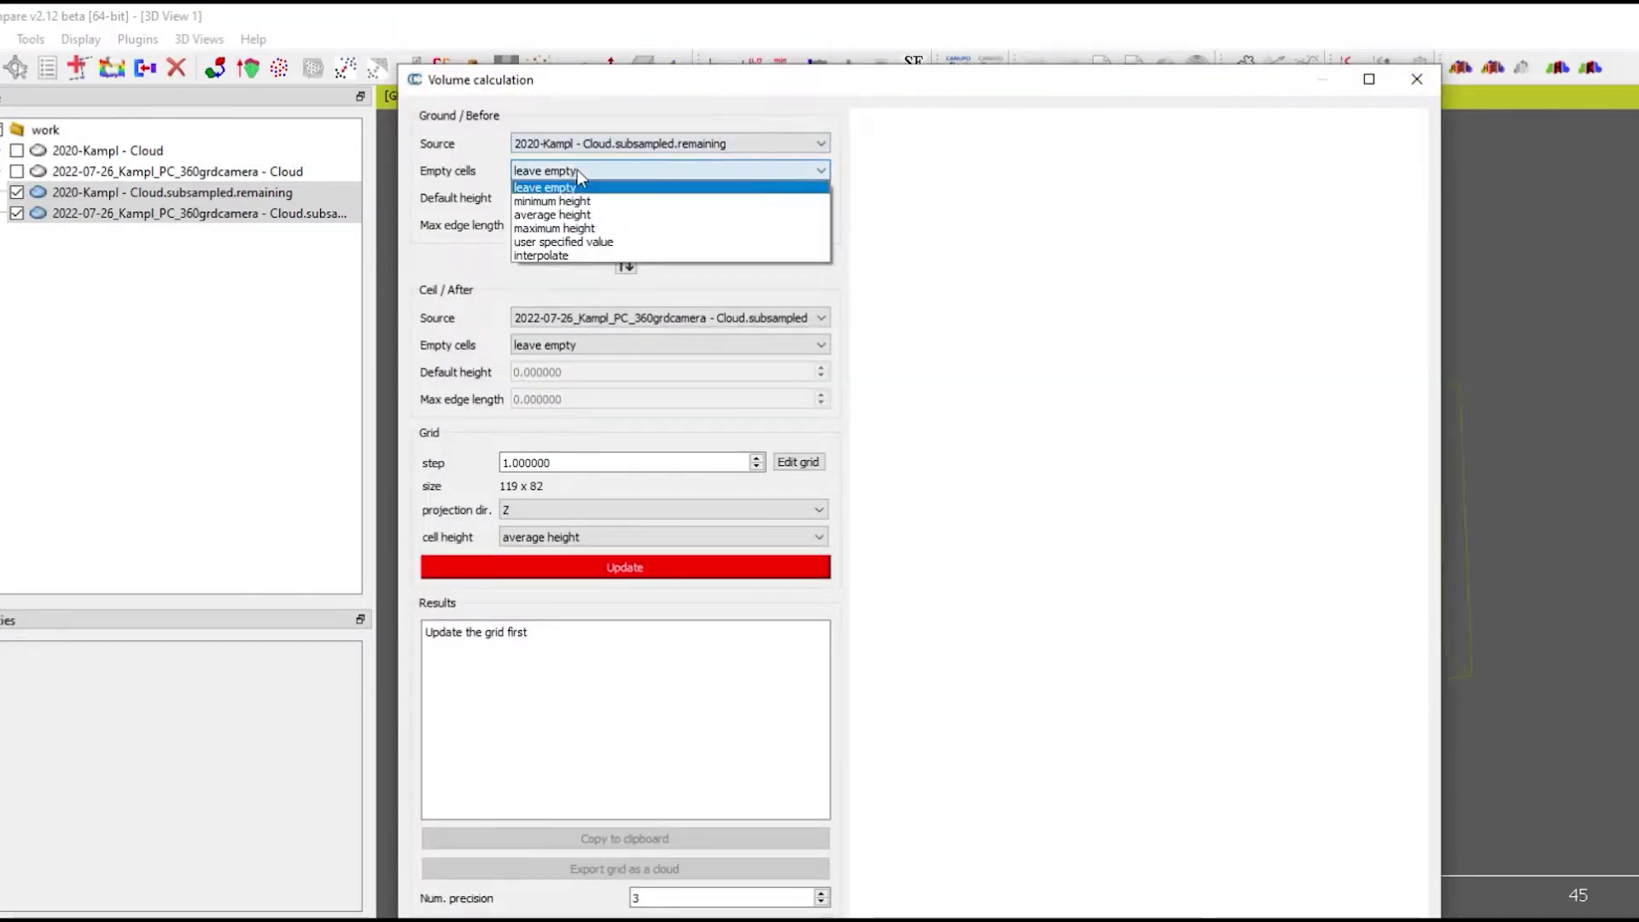
pyautogui.click(563, 249)
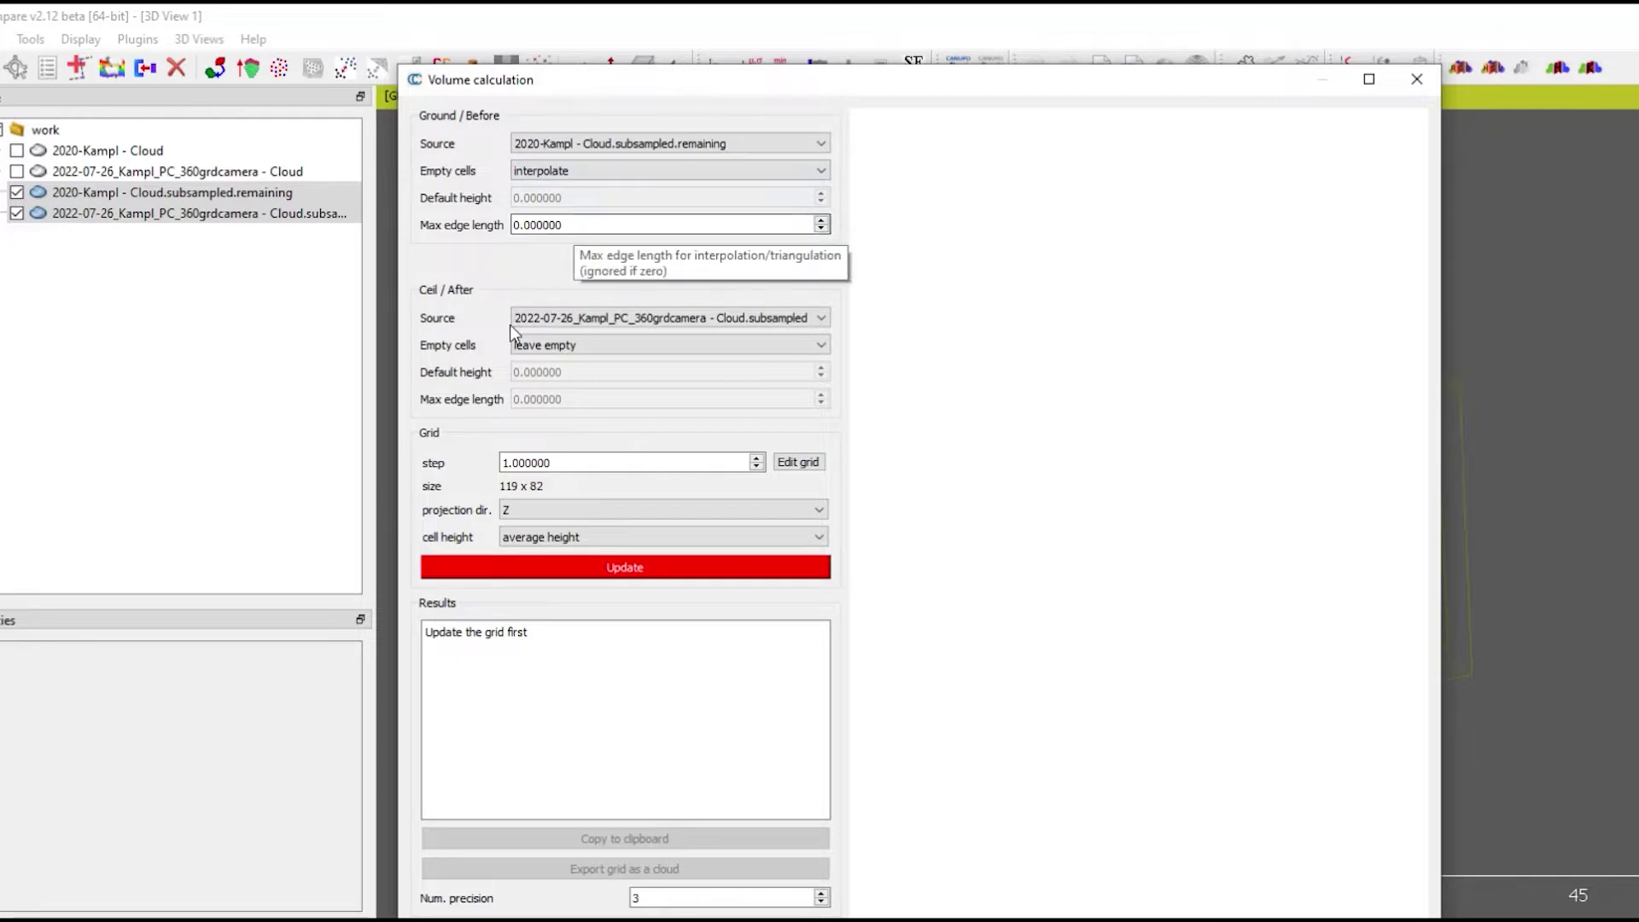
# Interpolate the empty cells of the 2022 ceiling, set the grid step to 0.2 and calculate the volume.
pyautogui.click(553, 344)
pyautogui.click(551, 430)
pyautogui.moveTo(553, 462); pyautogui.dragTo(487, 465)
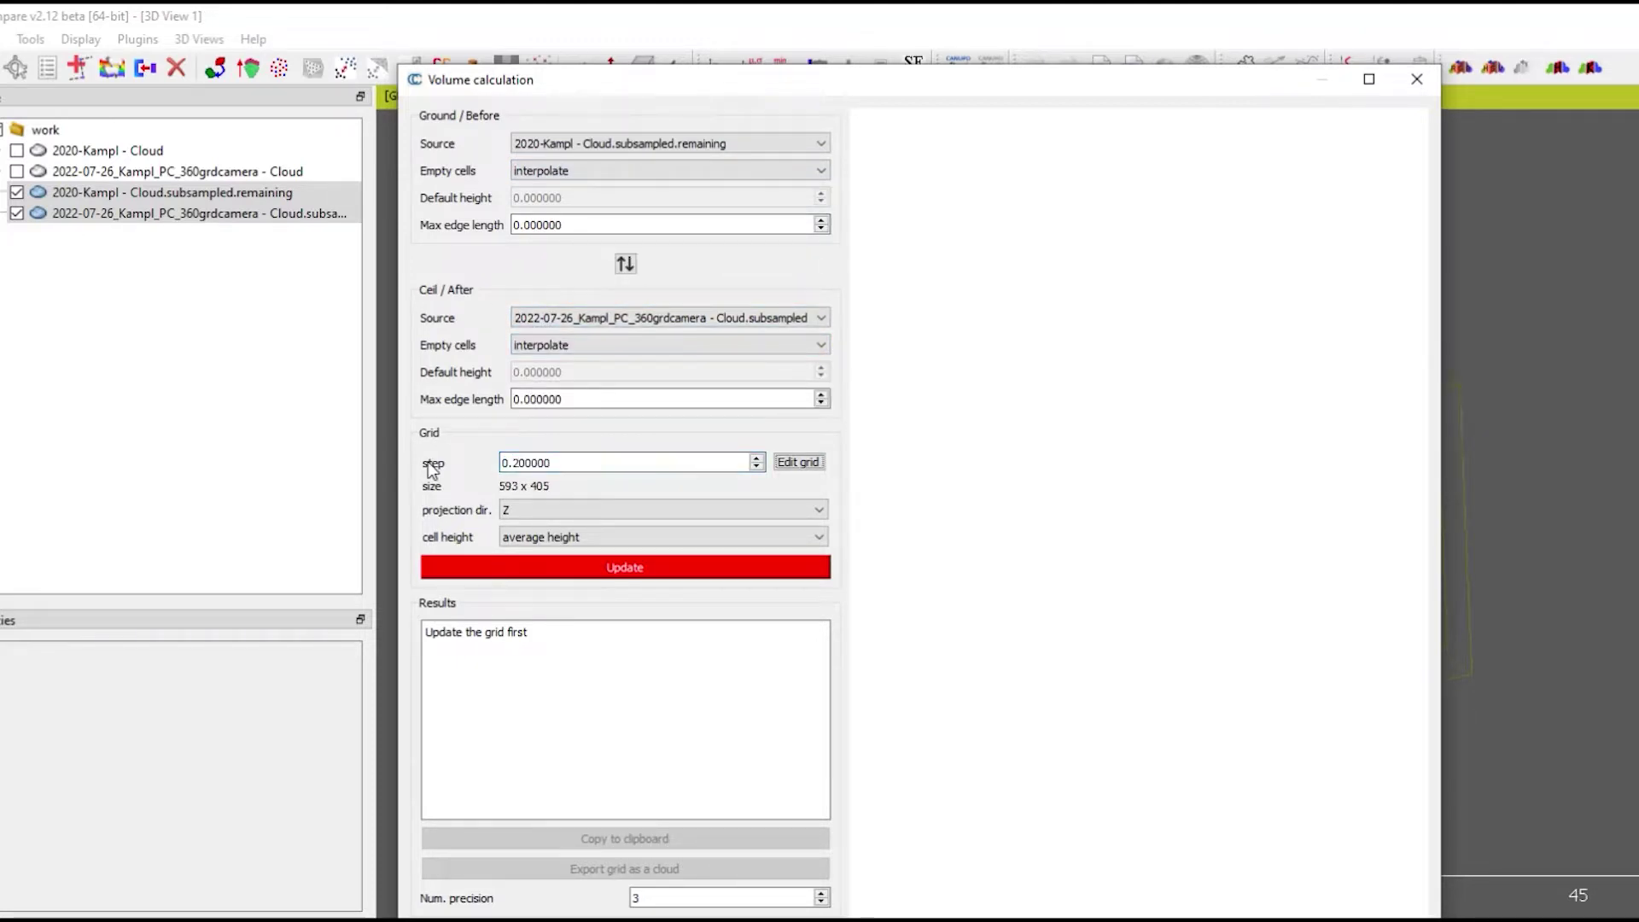
pyautogui.click(613, 567)
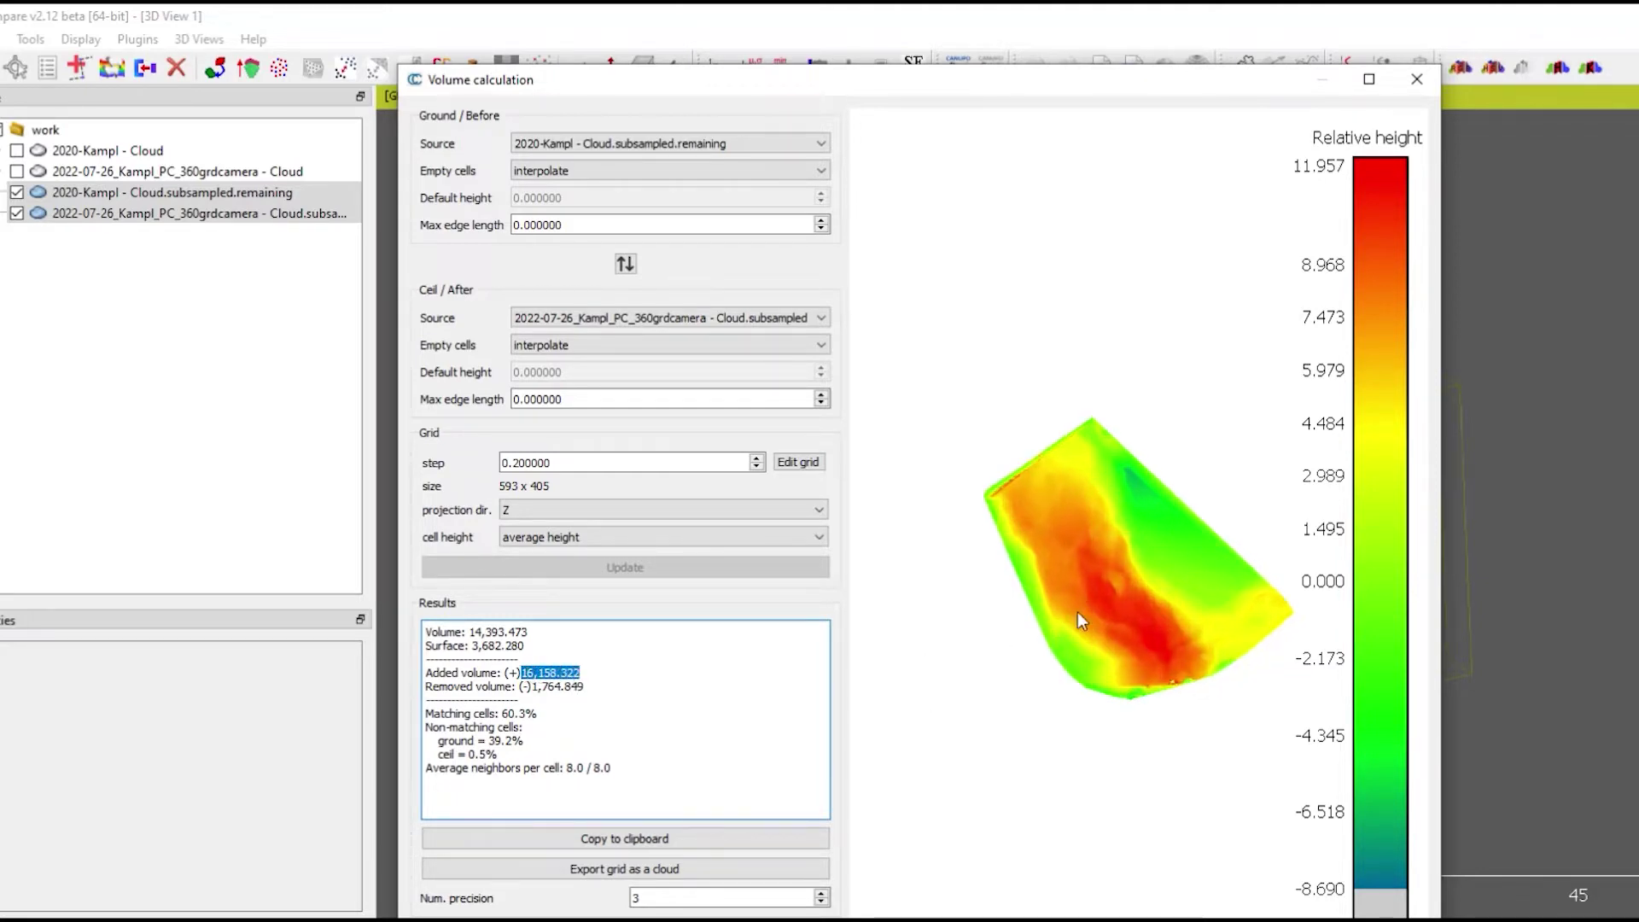
# Examine the relative height map of the volume calculation and close it.
pyautogui.scroll(5, 1076, 613)
pyautogui.scroll(-3, 1078, 597)
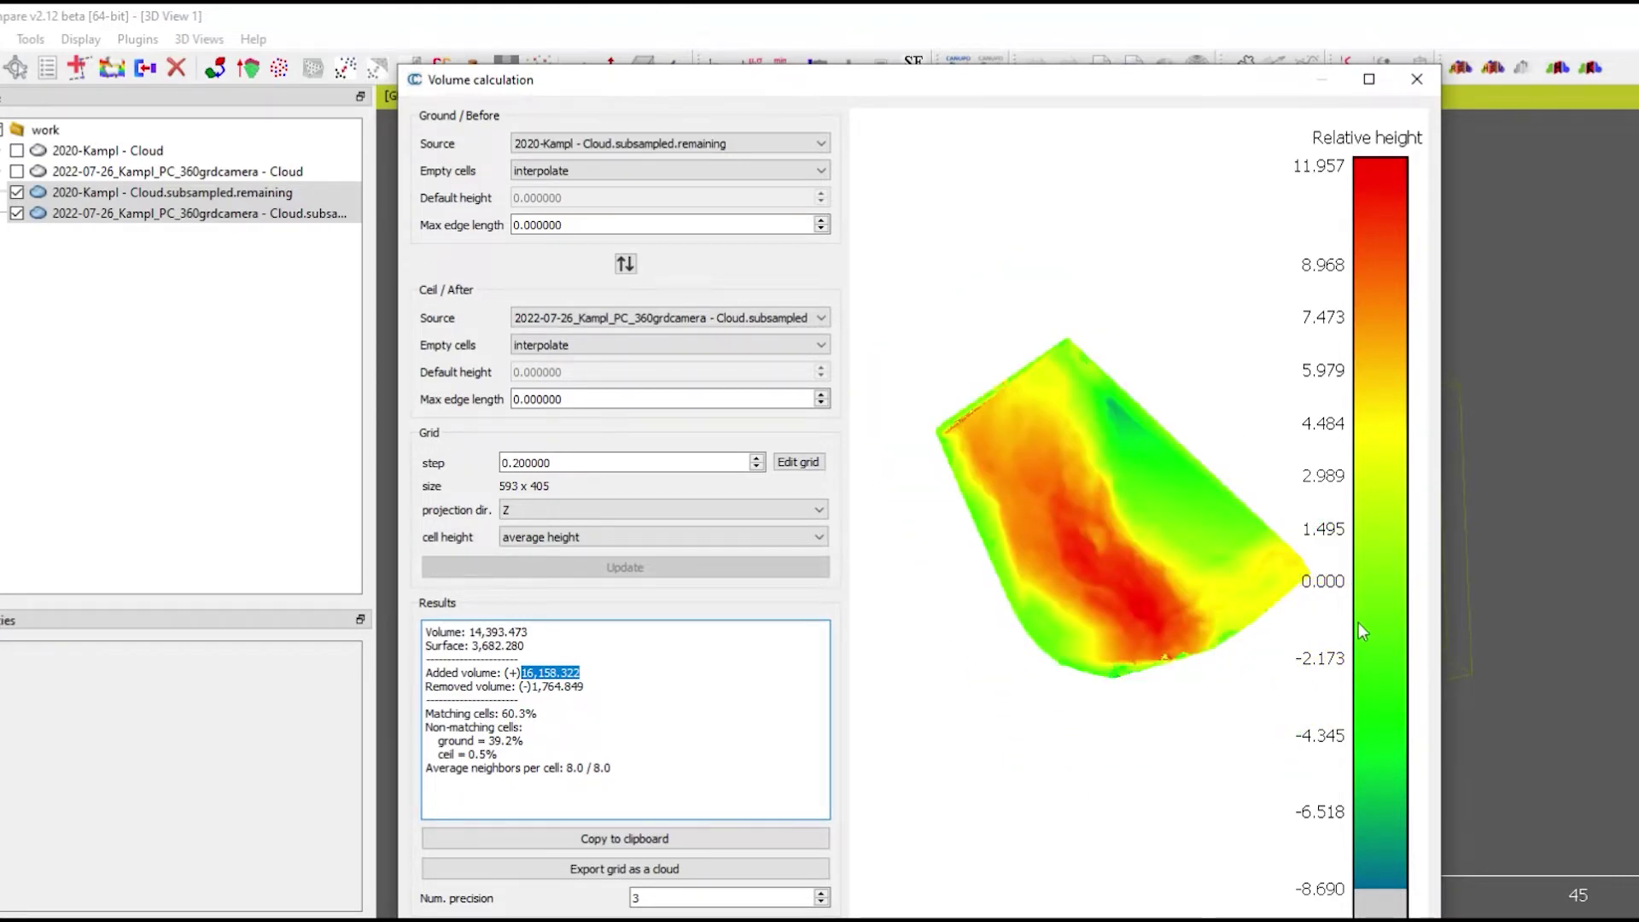
pyautogui.click(1427, 84)
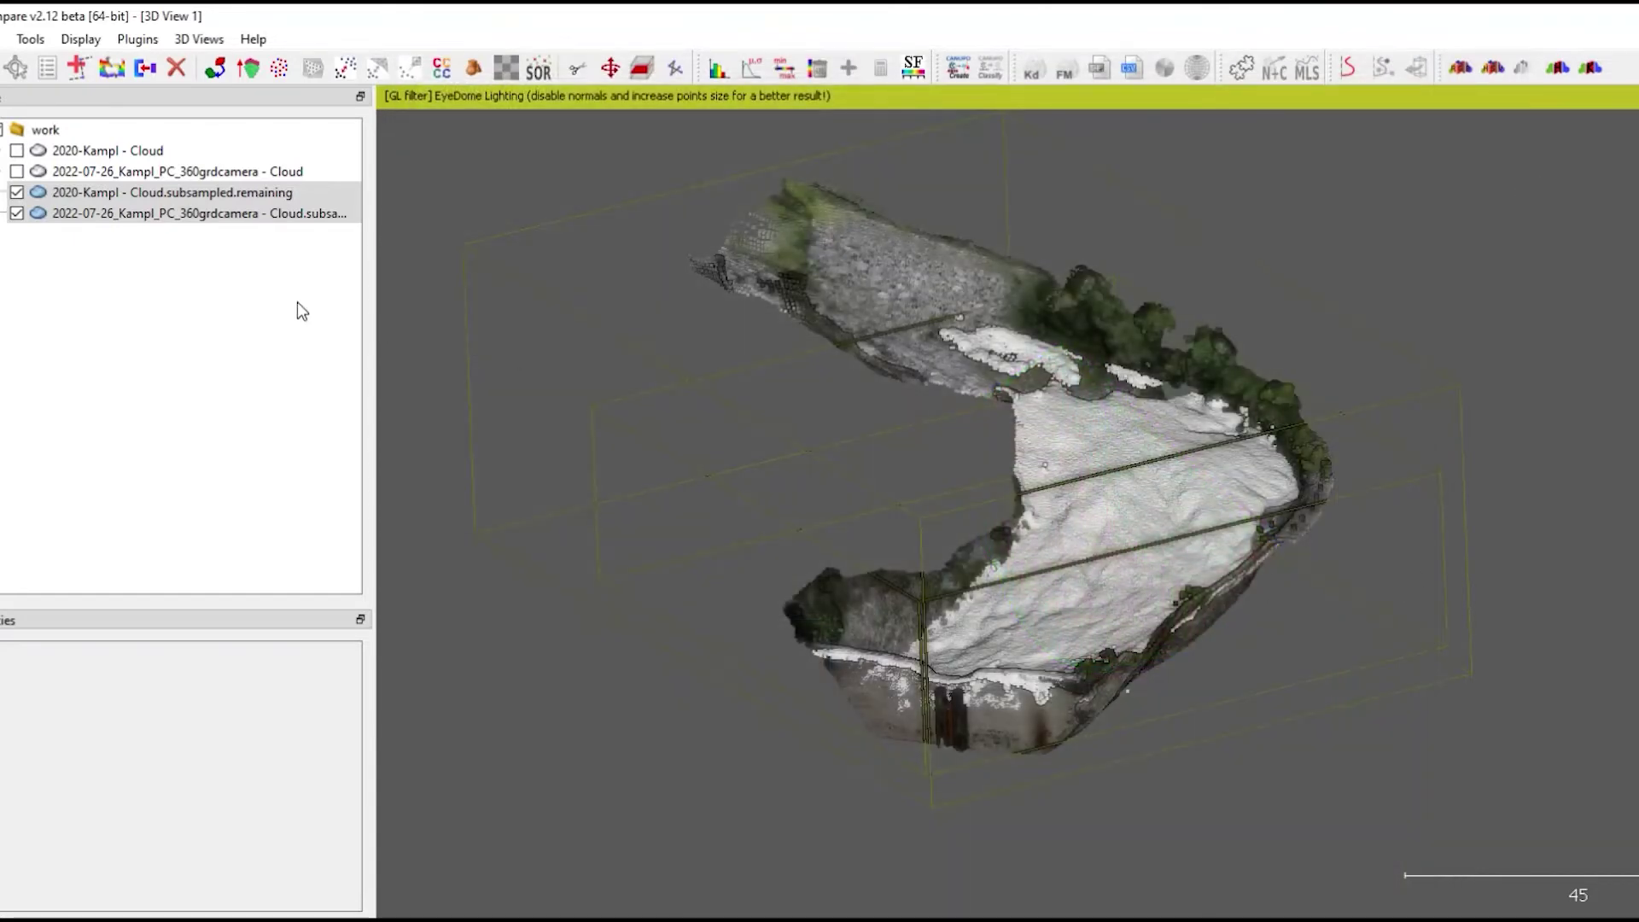
# Compute cloud-to-cloud distances with the subsampled 2022 cloud as compared and the subsampled 2020 cloud as reference.
pyautogui.click(94, 193)
pyautogui.click(82, 214)
pyautogui.click(84, 194)
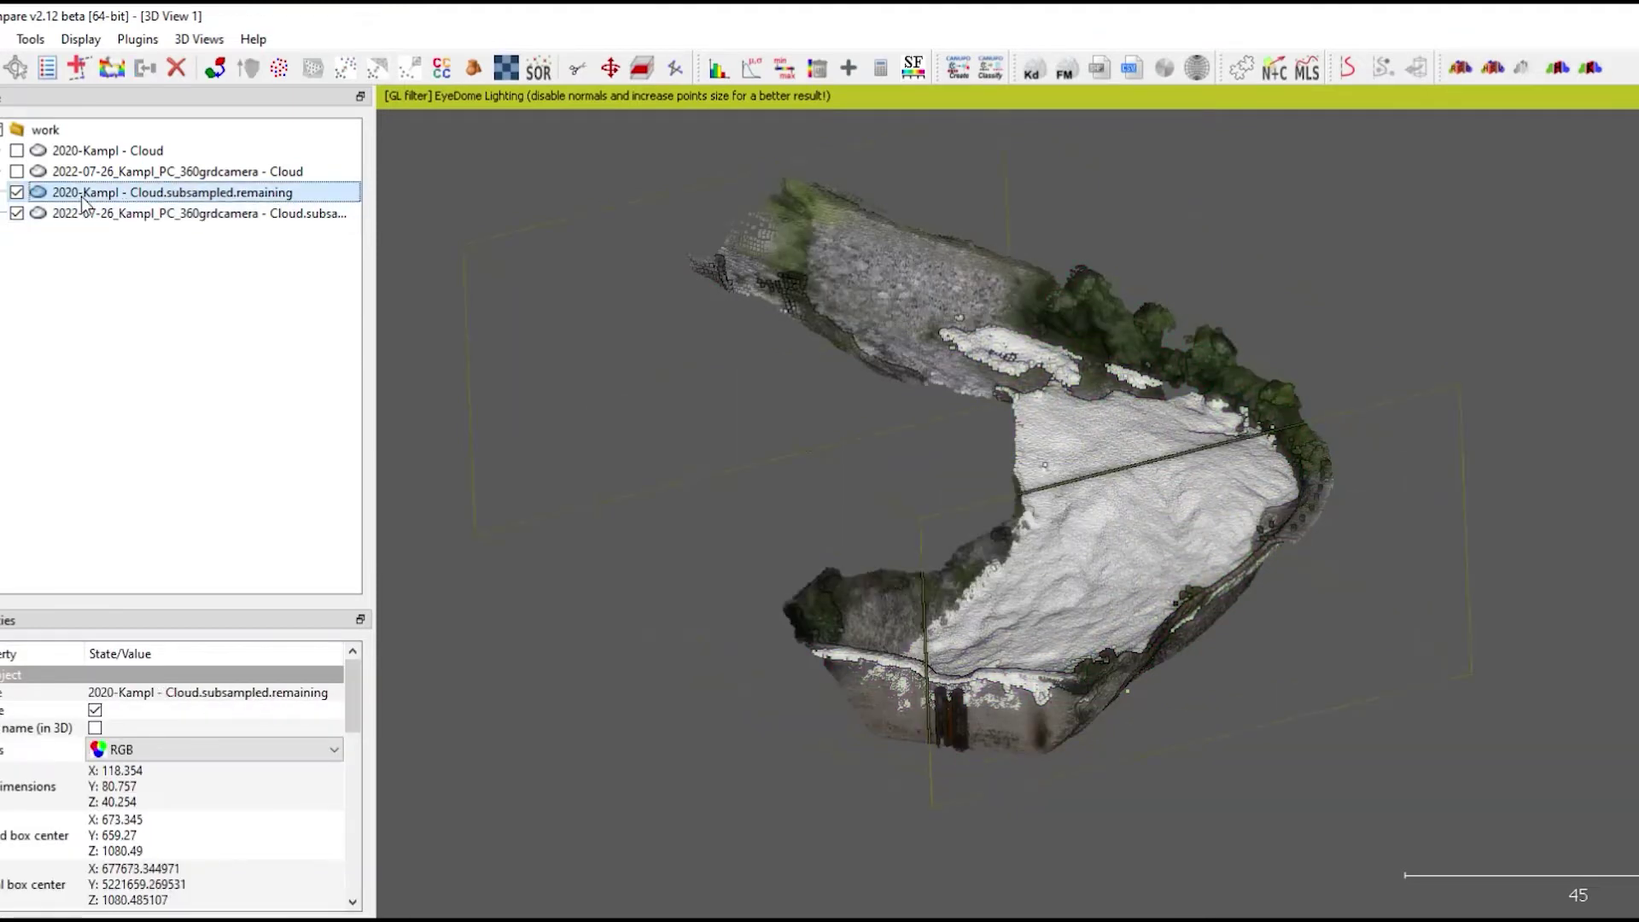
pyautogui.keyDown('ctrl'); pyautogui.click(80, 212); pyautogui.keyUp('ctrl')
pyautogui.click(341, 69)
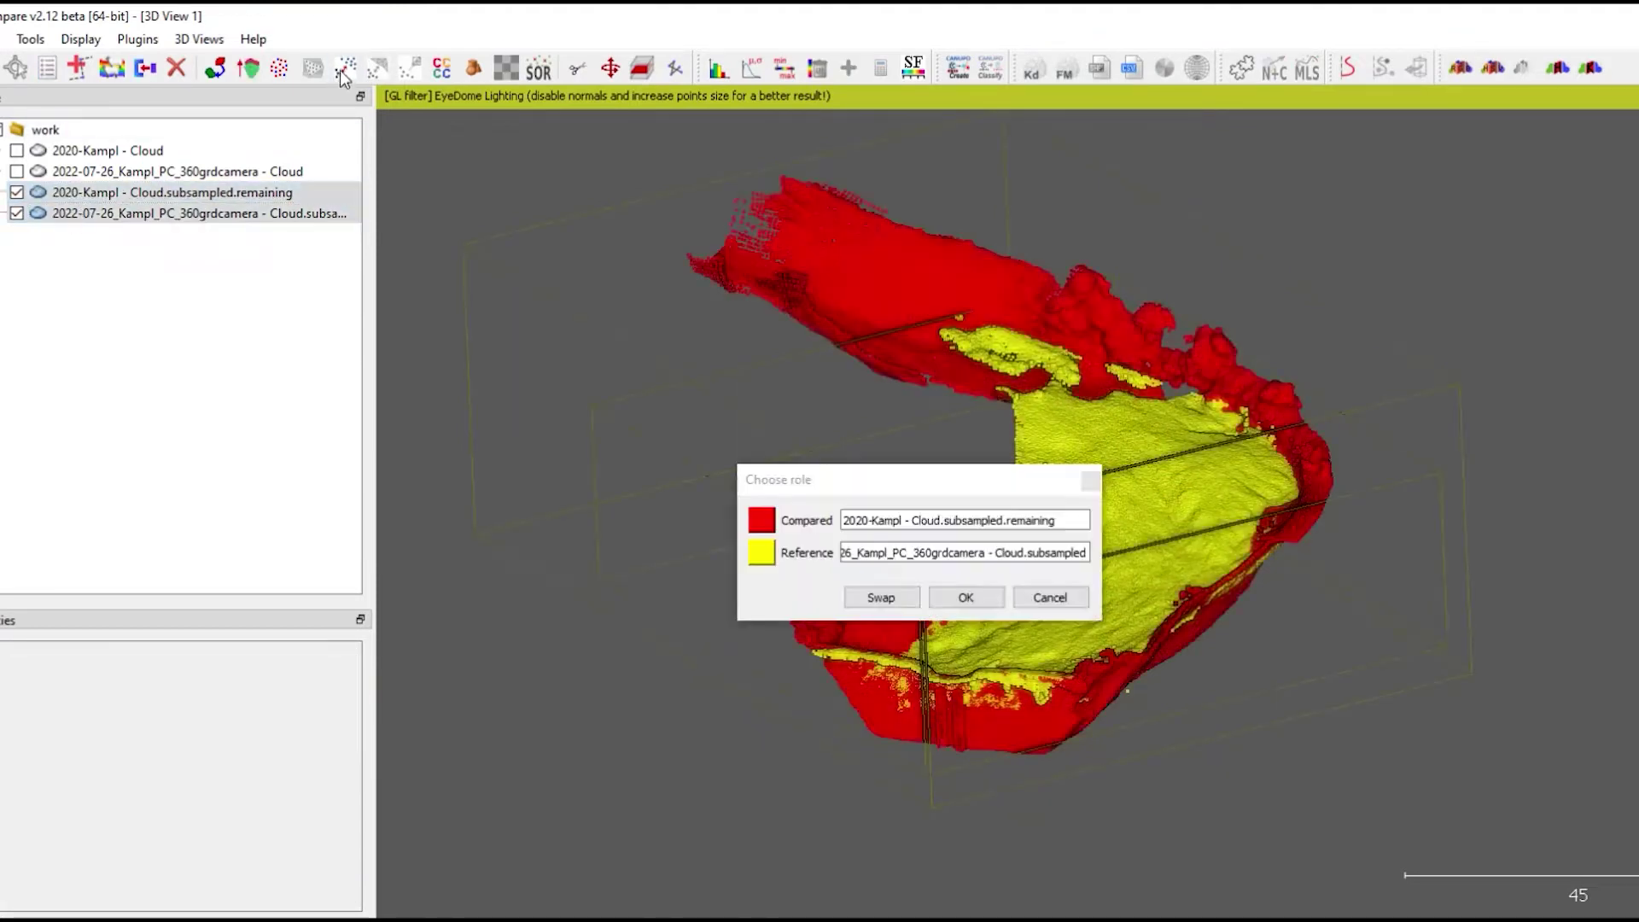
pyautogui.click(881, 597)
pyautogui.click(965, 598)
pyautogui.click(719, 505)
pyautogui.click(930, 775)
pyautogui.click(1015, 774)
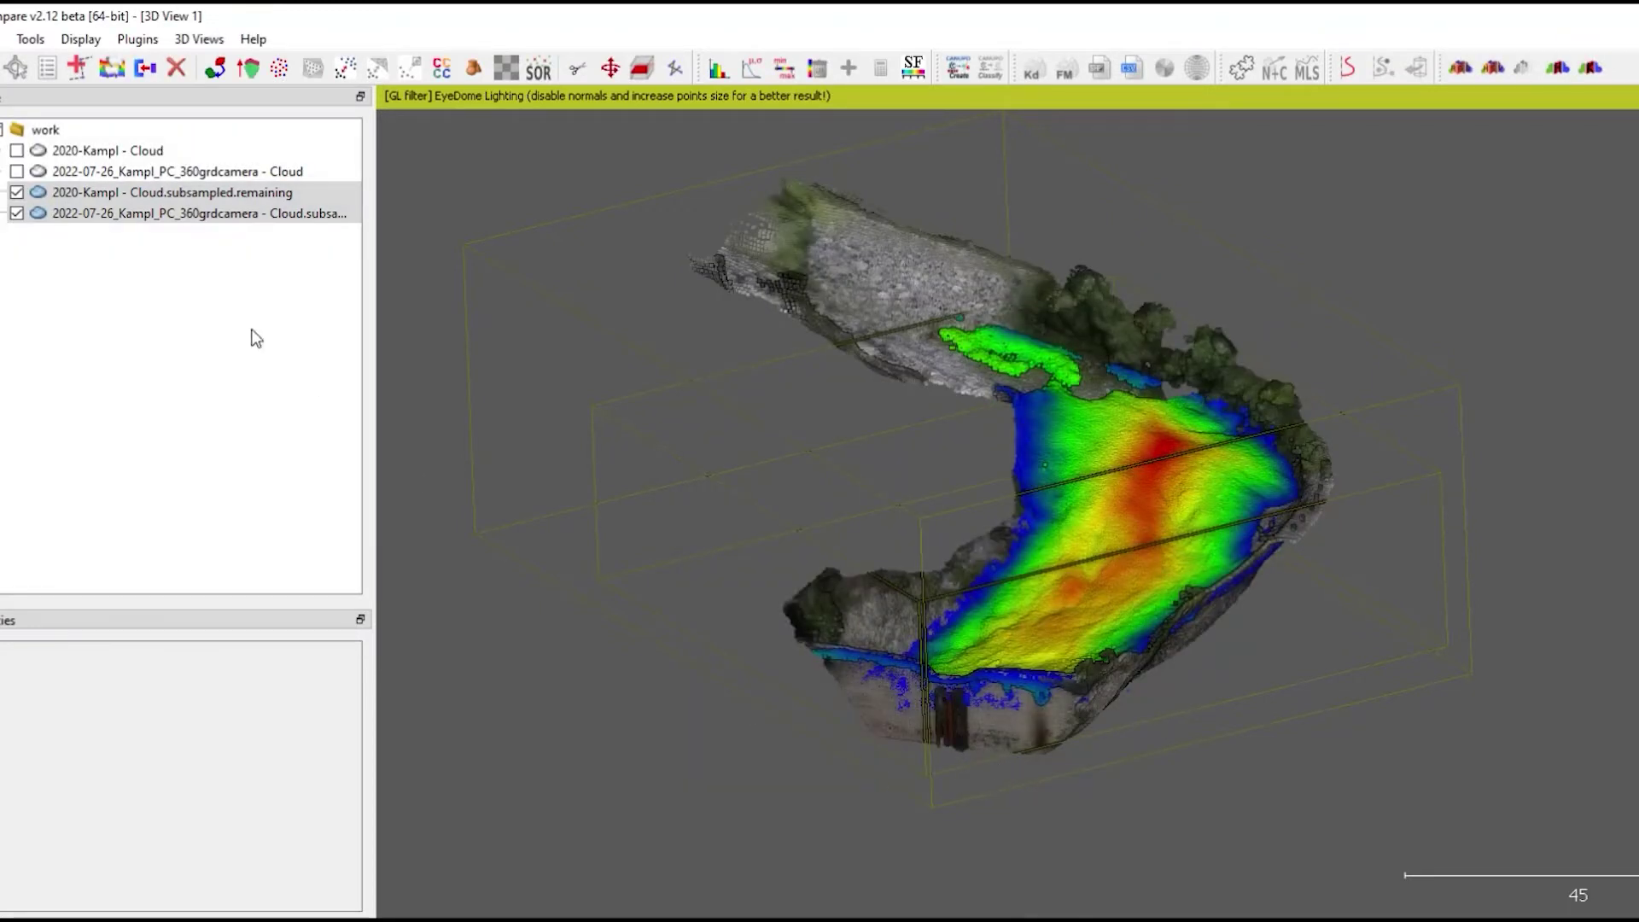
# Examine the 2022 cloud's C2C absolute distances in its histogram and on the coloured deposit behind the dam.
pyautogui.click(81, 213)
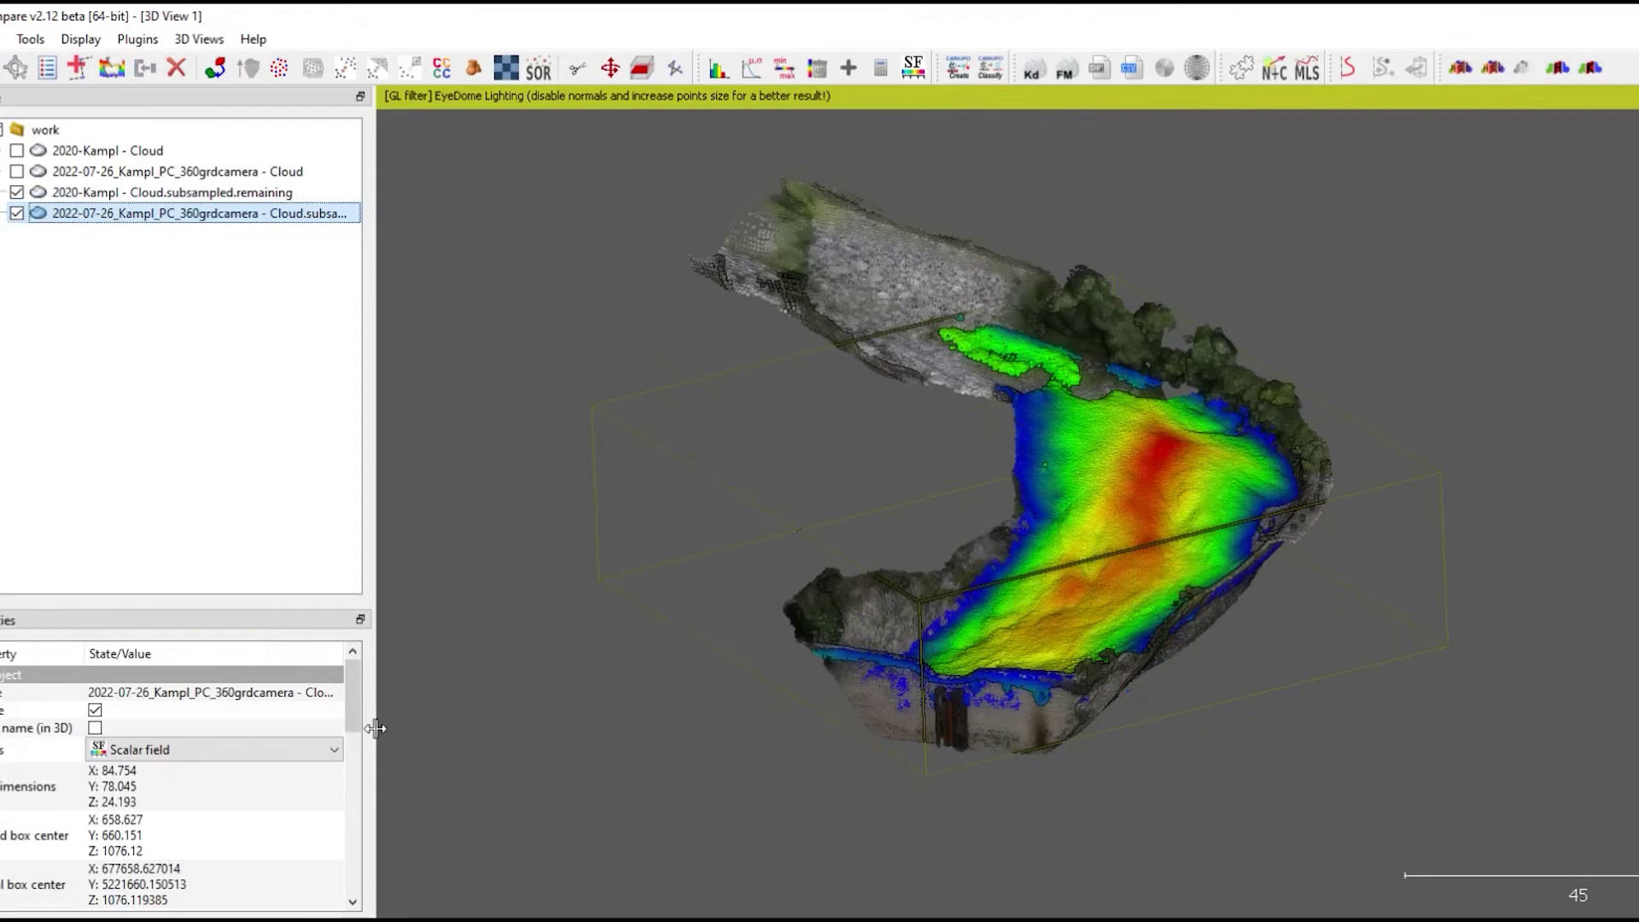
pyautogui.scroll(-5, 355, 776)
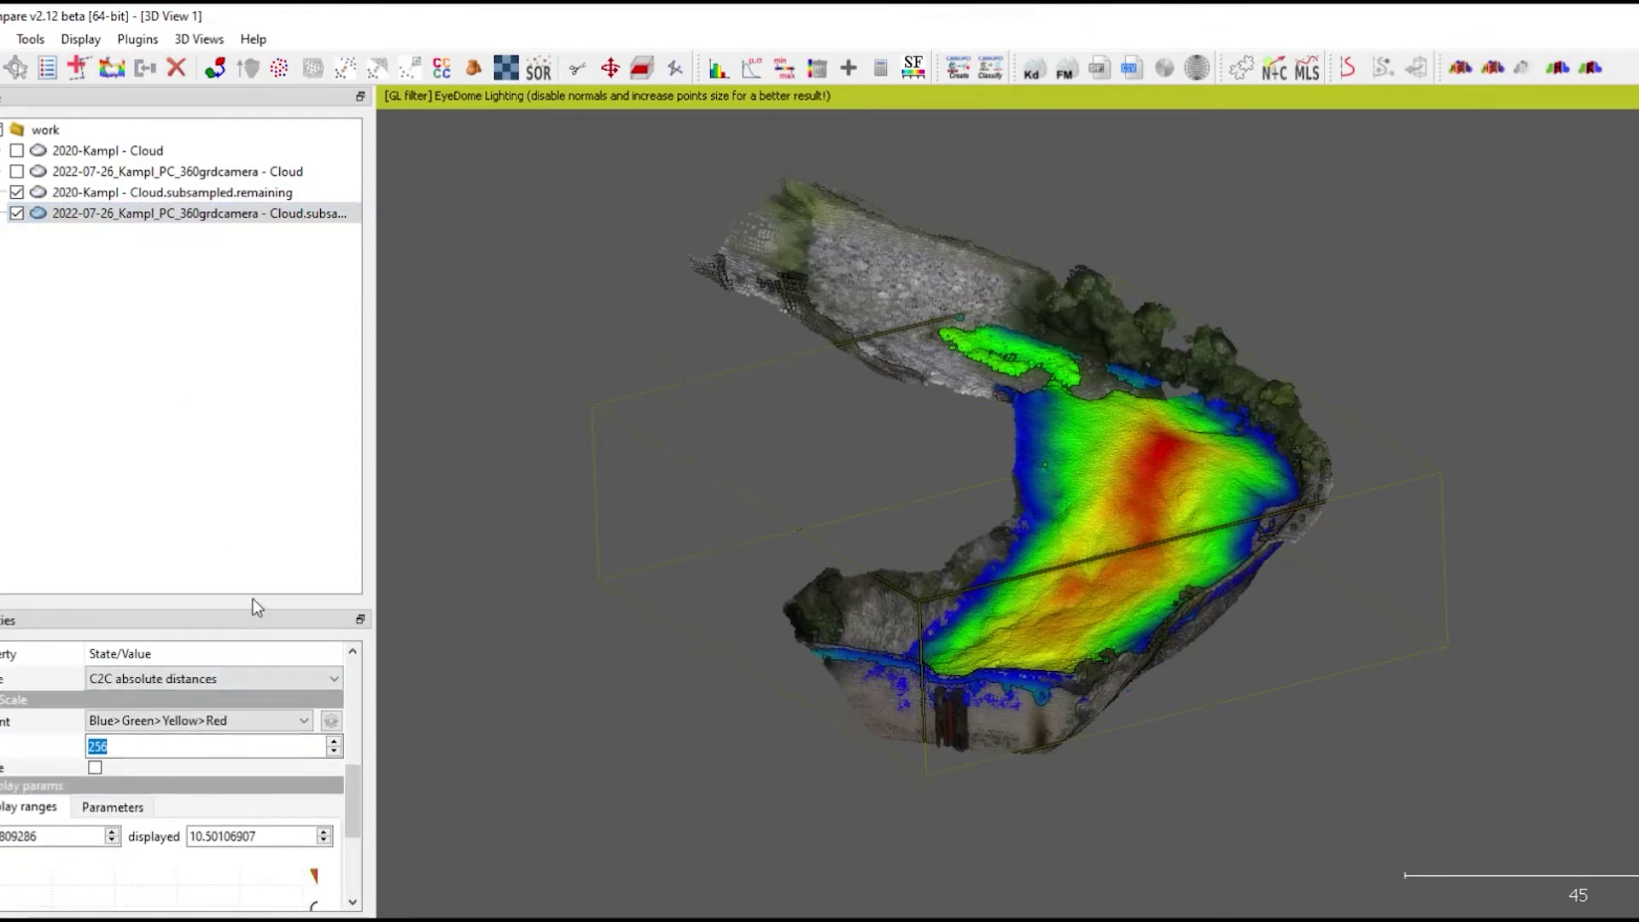
pyautogui.moveTo(251, 604); pyautogui.dragTo(223, 284)
pyautogui.moveTo(358, 654)
pyautogui.mouseDown()
pyautogui.moveTo(359, 677)
pyautogui.moveTo(357, 654)
pyautogui.mouseUp()
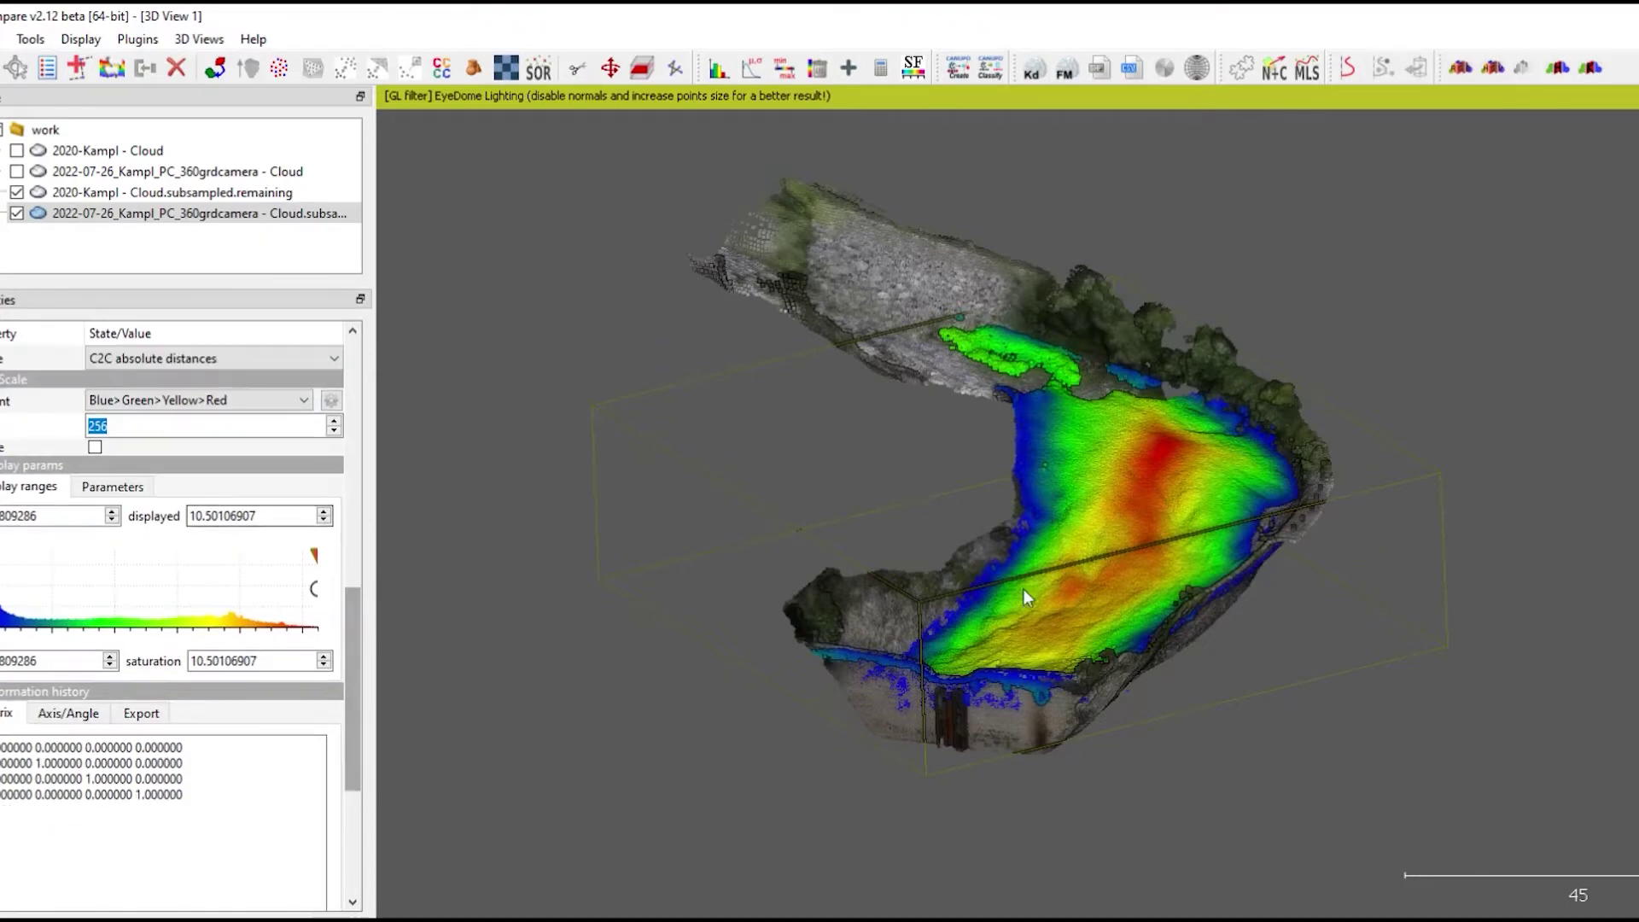
pyautogui.scroll(5, 1103, 545)
pyautogui.doubleClick(1105, 653)
pyautogui.moveTo(1105, 653); pyautogui.dragTo(1008, 680)
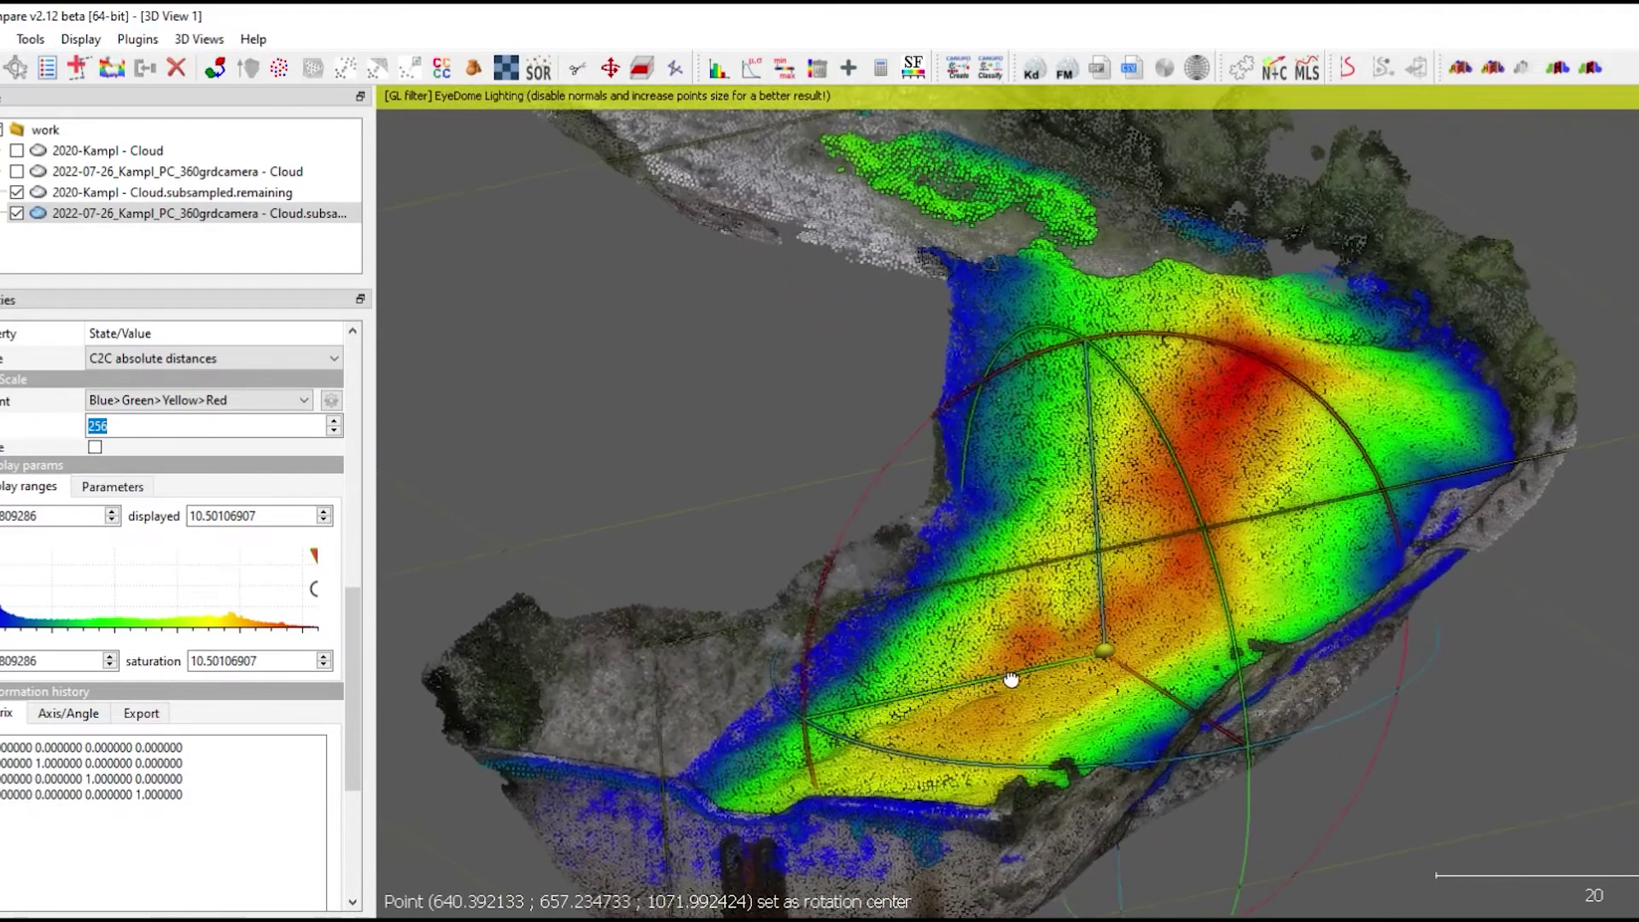
# Hide the subsampled 2020 cloud and show the original 2020-Kampl cloud around the distance-coloured deposit.
pyautogui.click(16, 192)
pyautogui.click(16, 150)
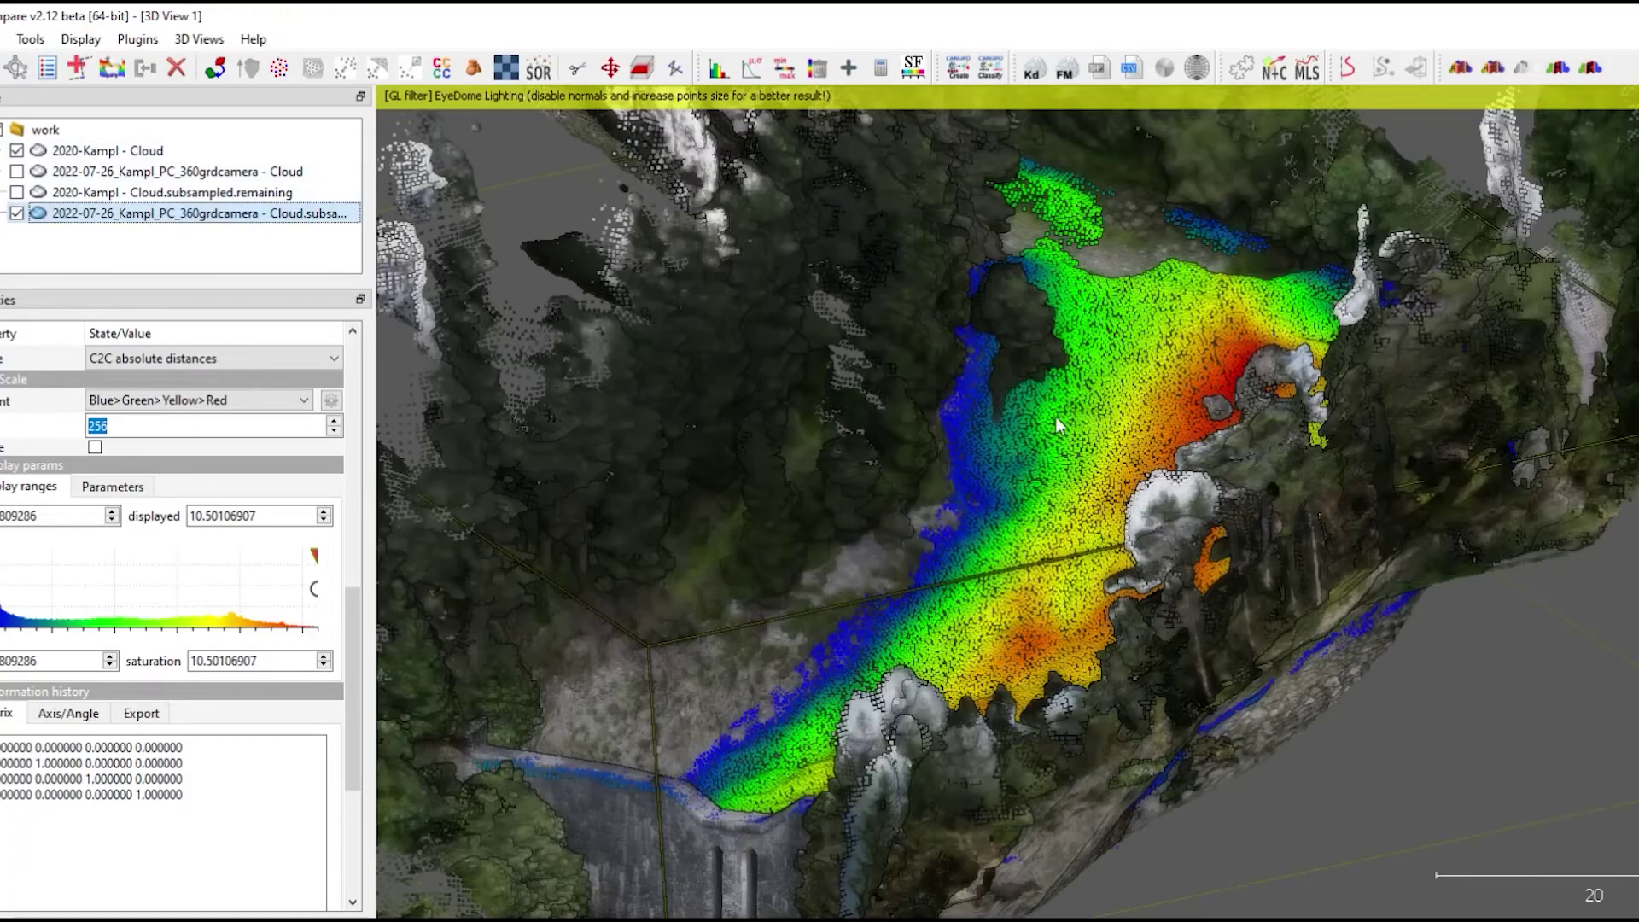
pyautogui.scroll(-5, 1092, 444)
pyautogui.moveTo(1125, 466); pyautogui.dragTo(810, 566)
# Render the current 3D view to a file named view on the Desktop with a zoom of 3.00.
pyautogui.click(137, 39)
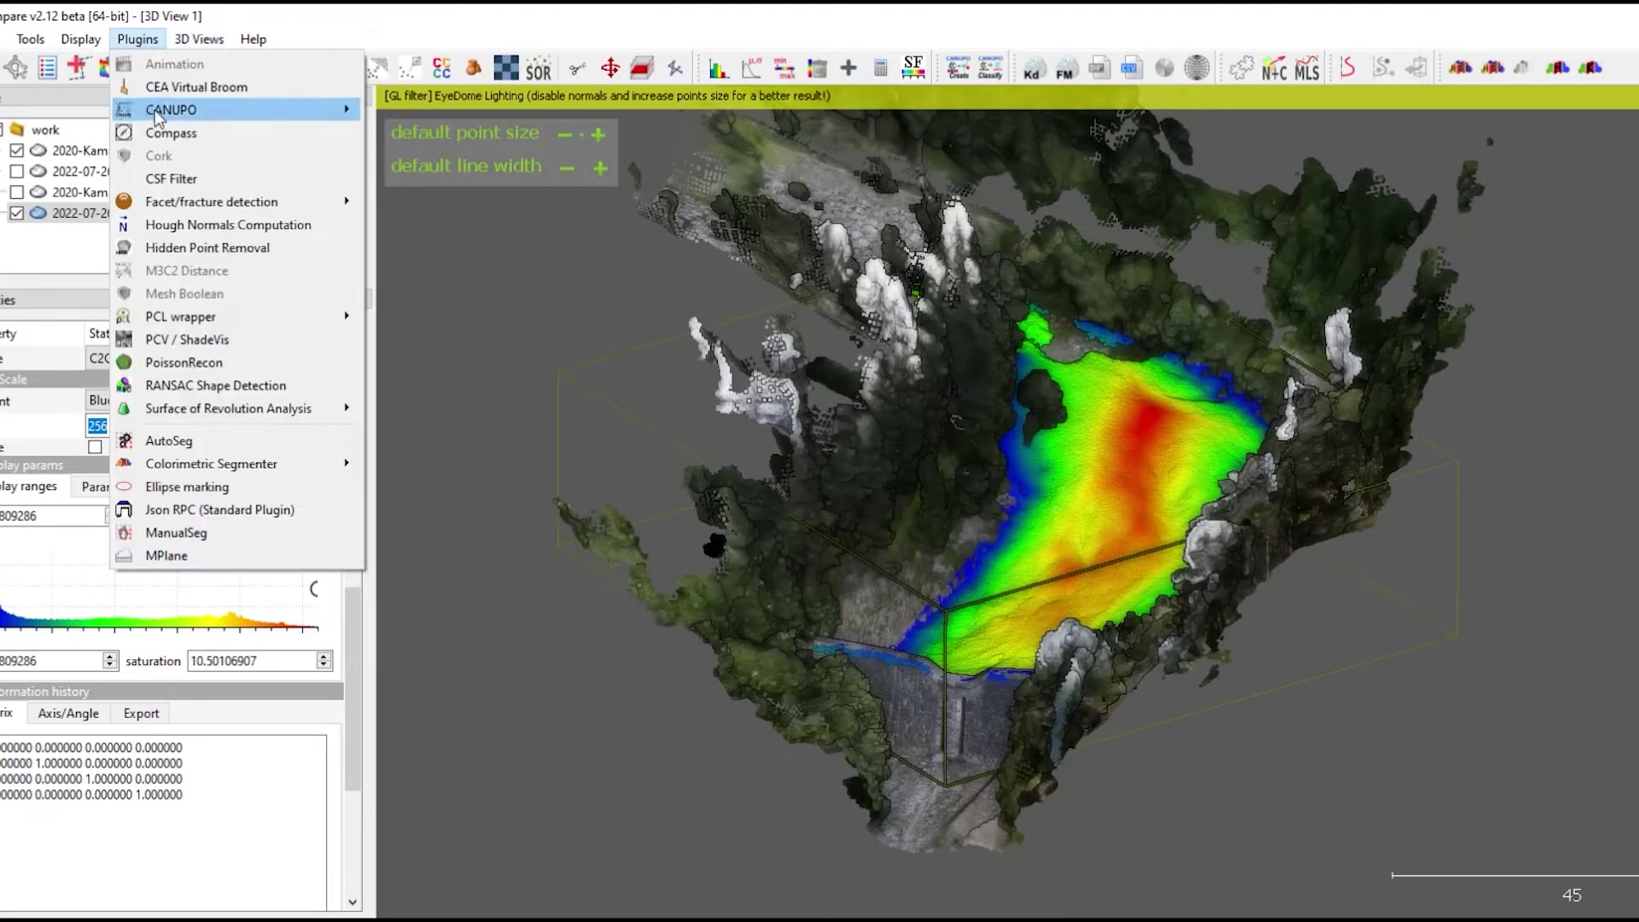
pyautogui.moveTo(81, 39)
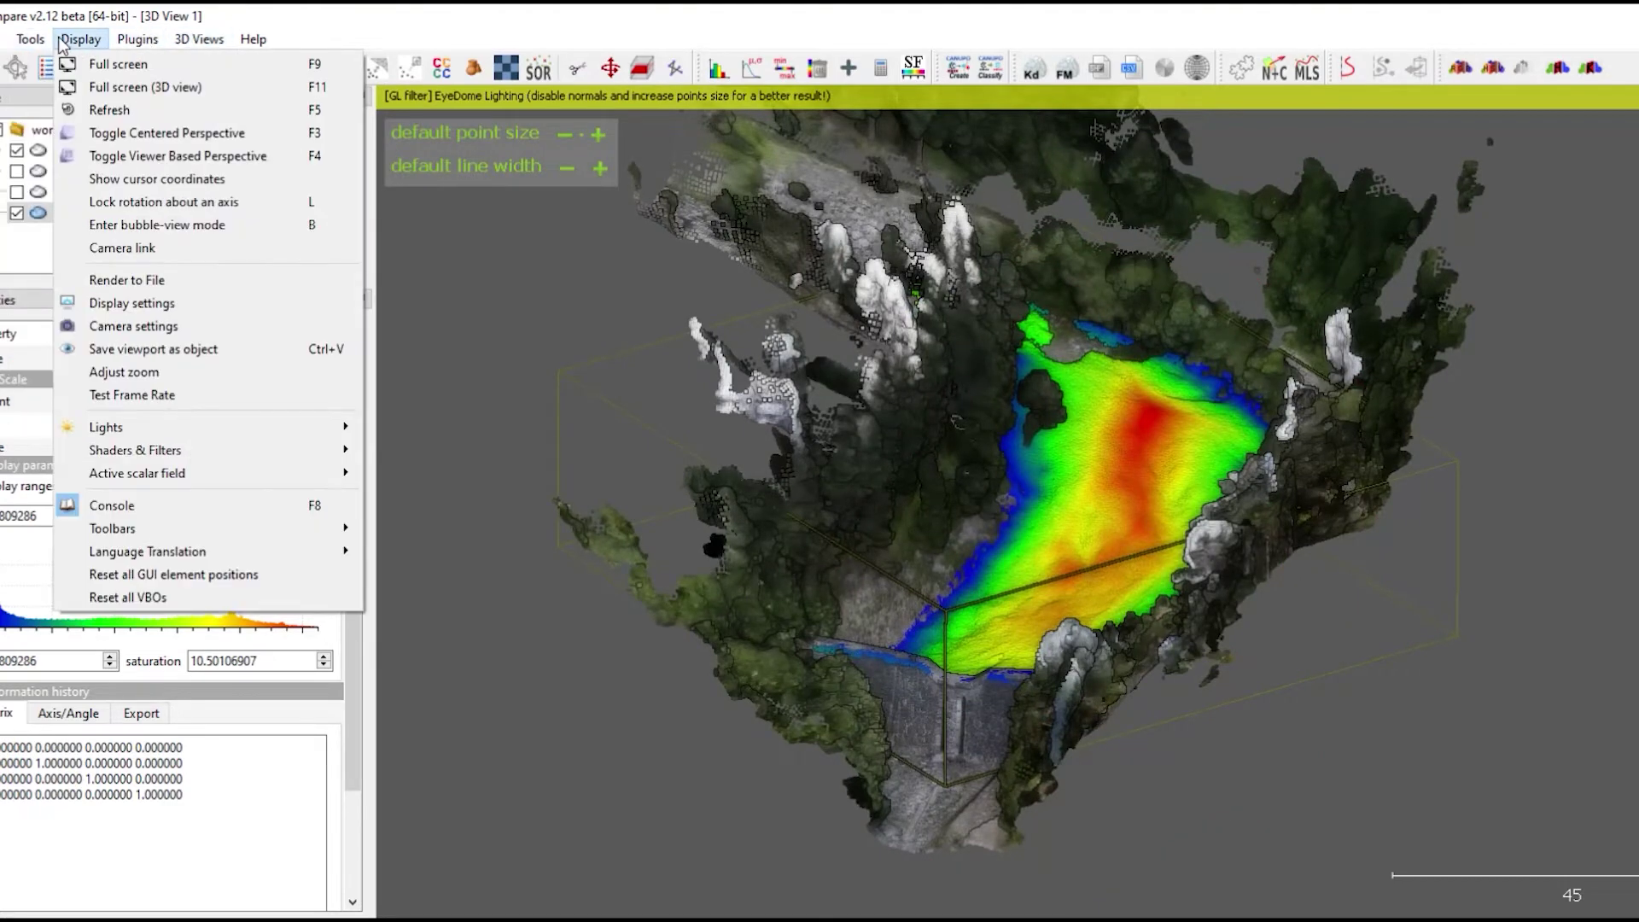
pyautogui.click(137, 281)
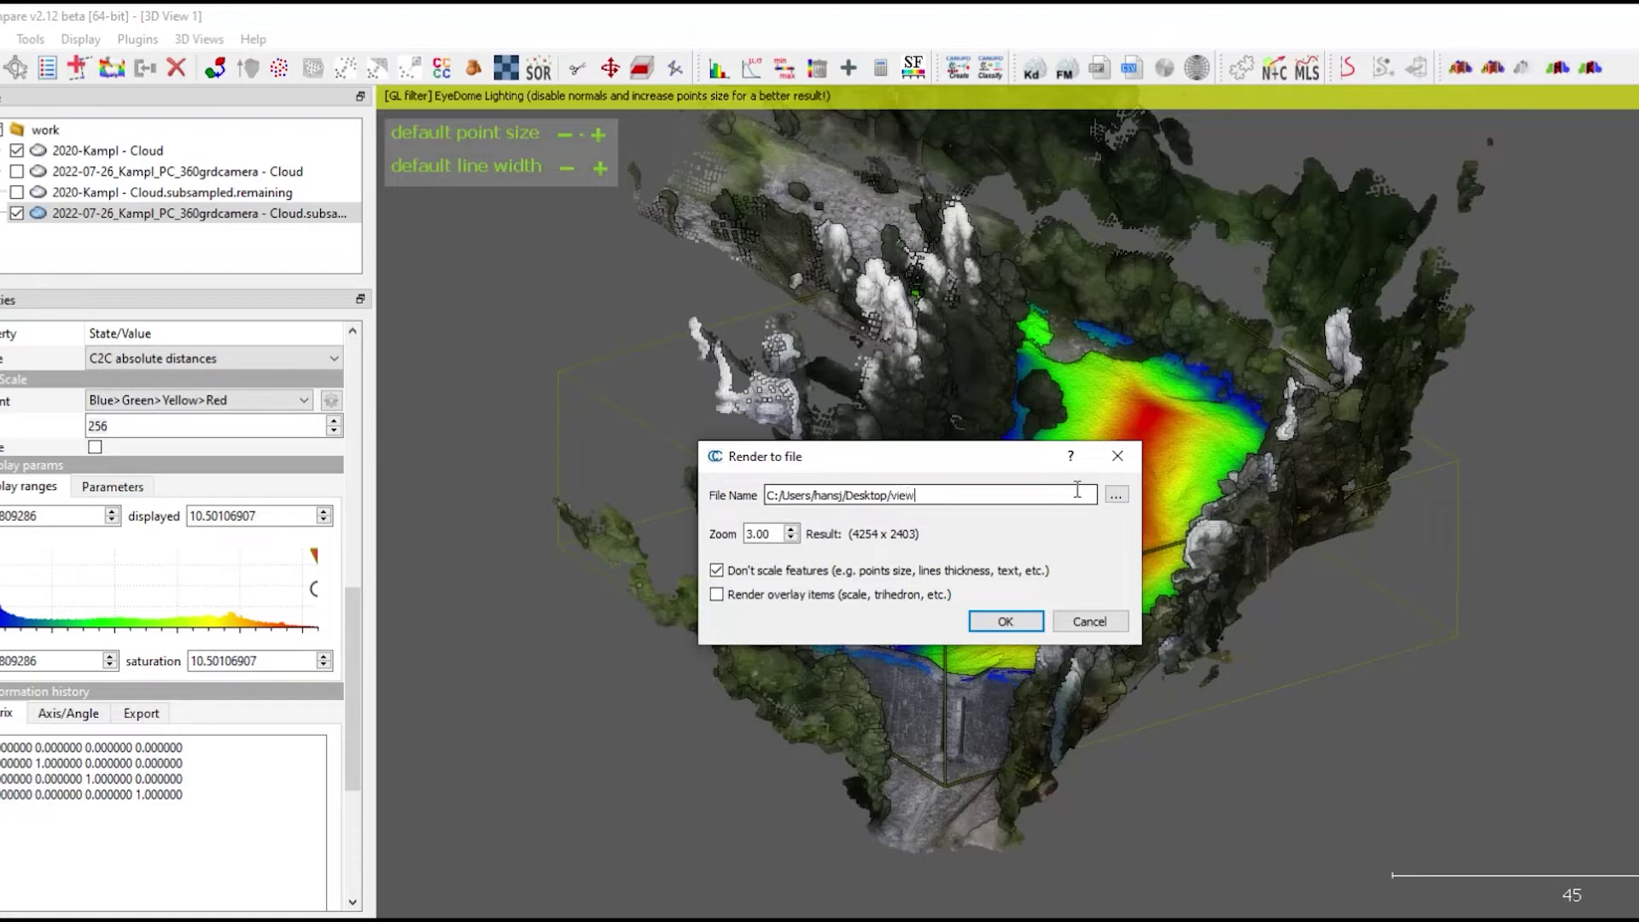
pyautogui.press('Return')
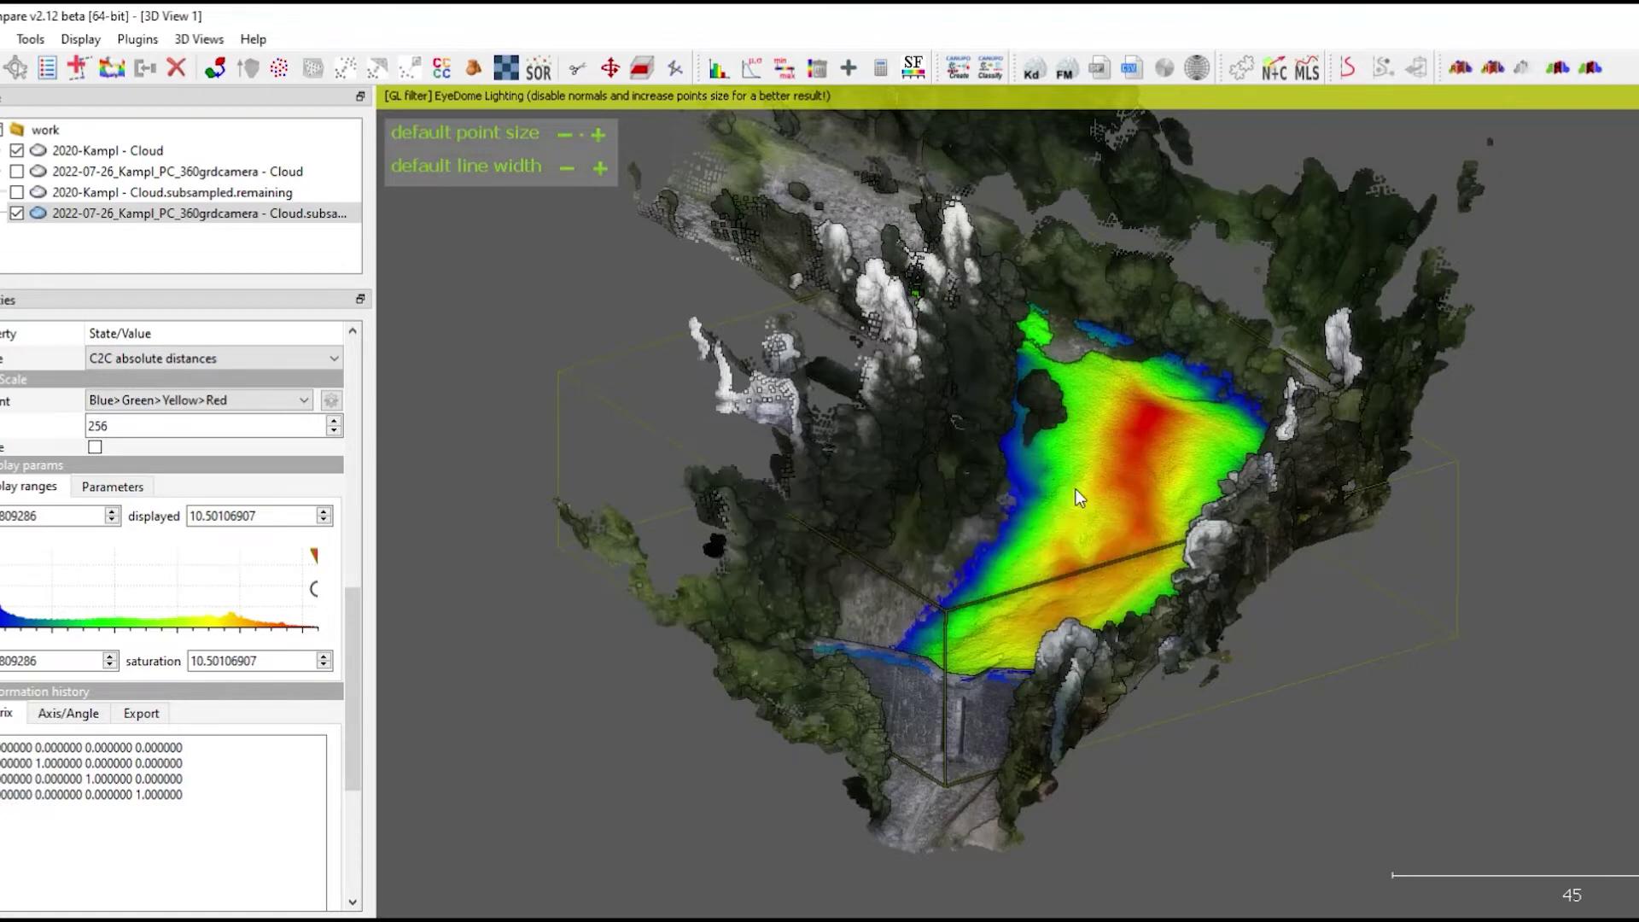